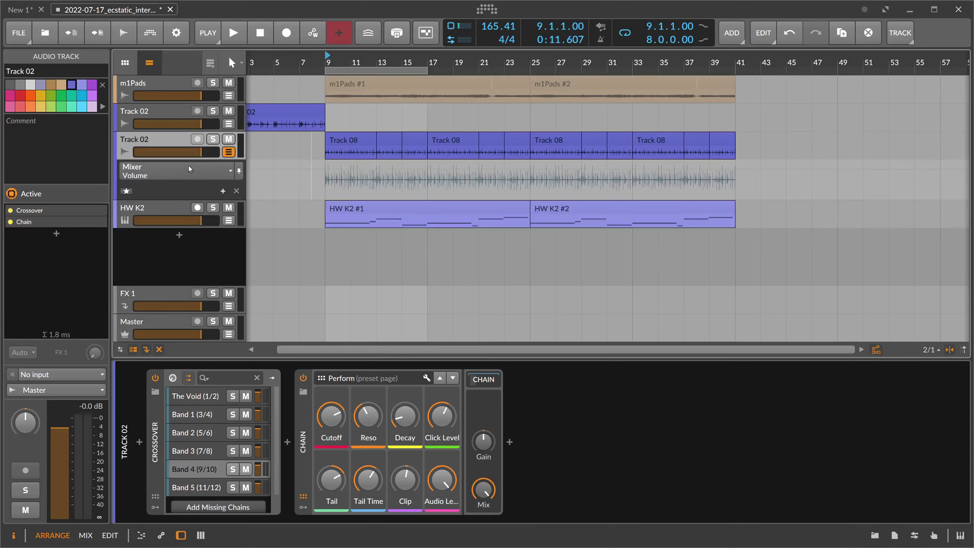
Solo the Track 02 that holds the Track 08 clips and listen to its loop from bar 9
left_click(213, 139)
left_click_drag(329, 64, 329, 88)
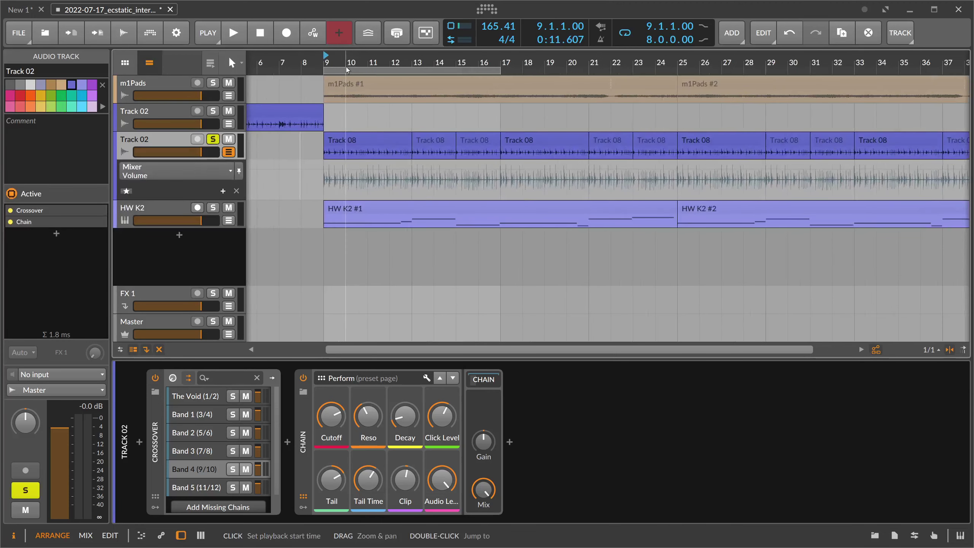
left_click(238, 29)
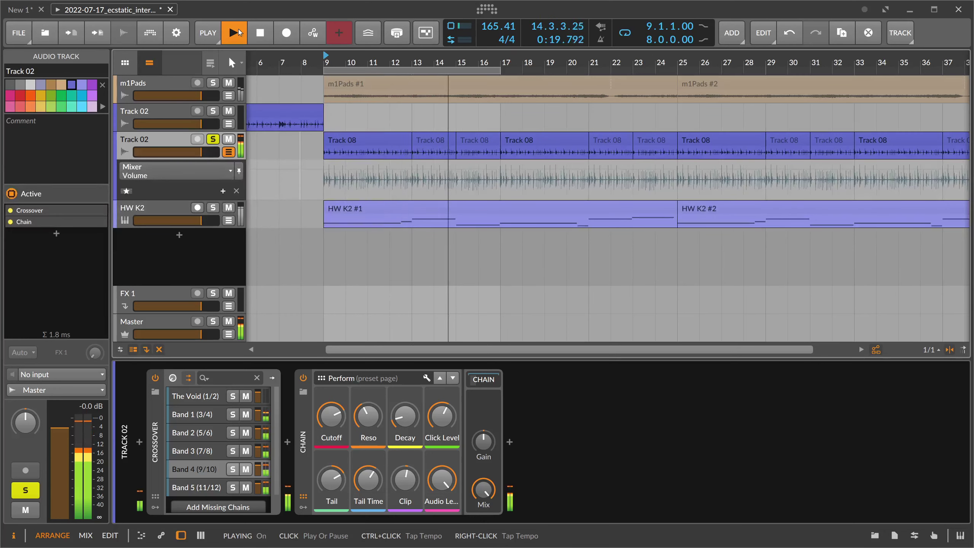
left_click(259, 33)
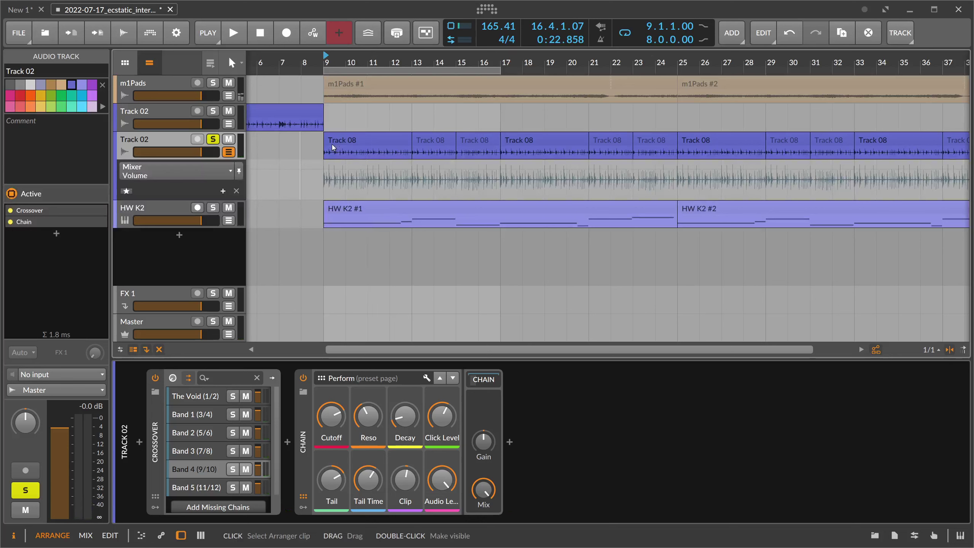
Insert a Filter device after the Chain device on the soloed Track 02
left_click_drag(319, 138, 477, 145)
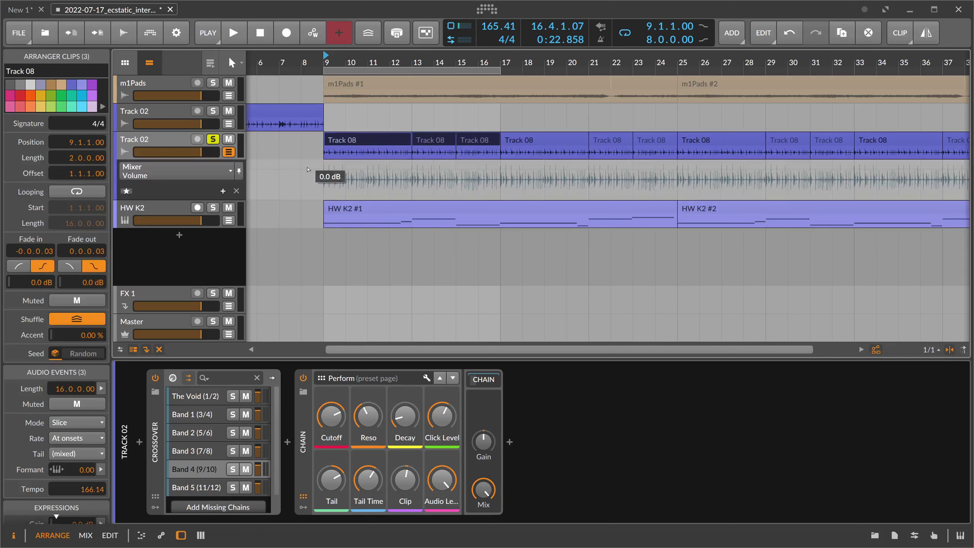
left_click(172, 144)
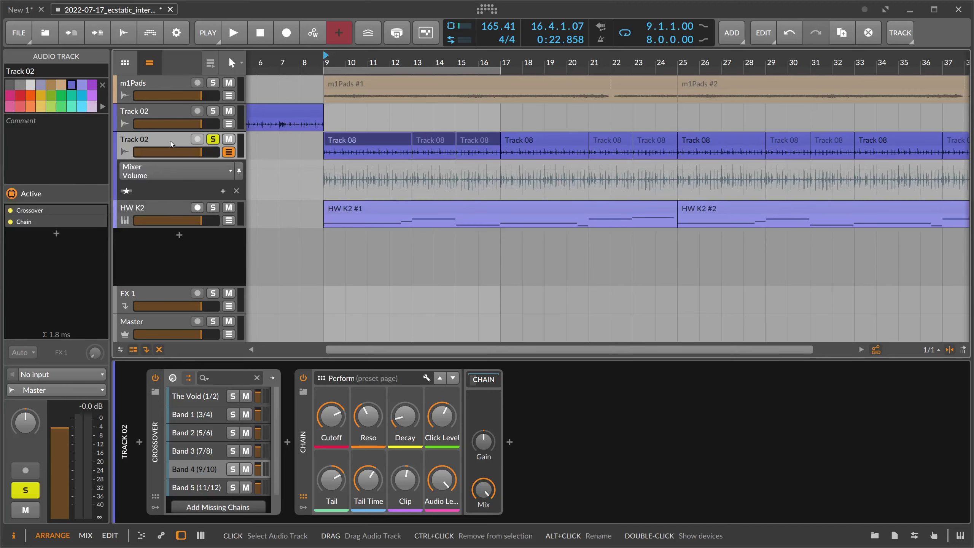
left_click(510, 441)
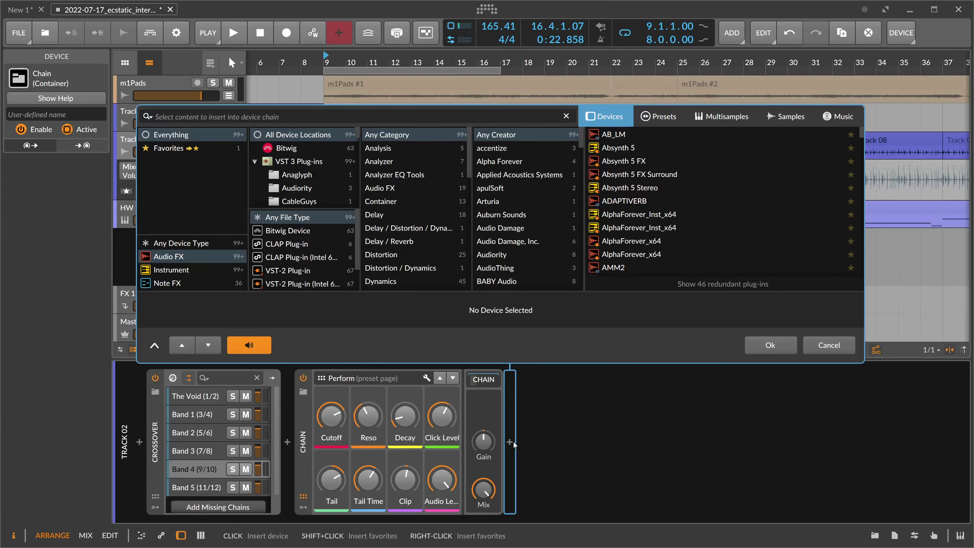
type("filter")
key("Down")
key("Return")
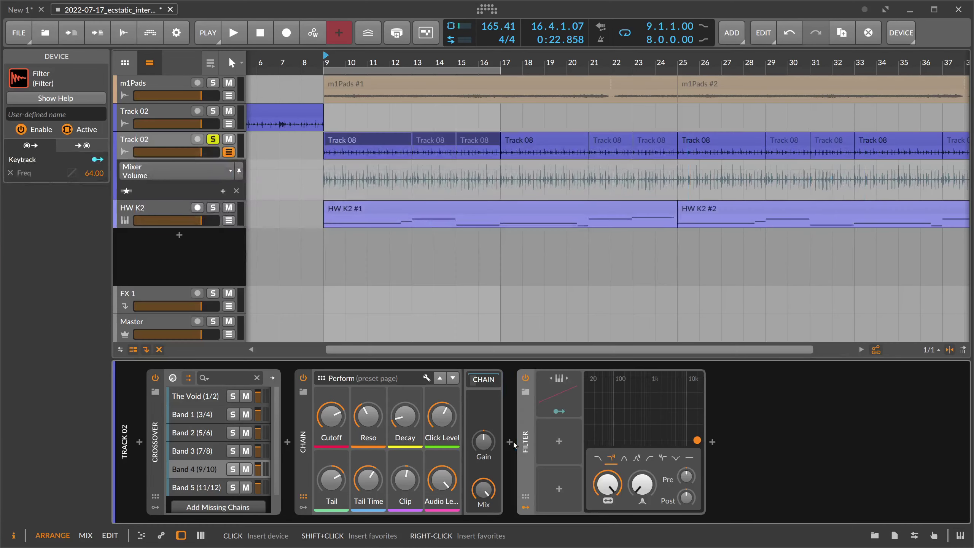
left_click(538, 518)
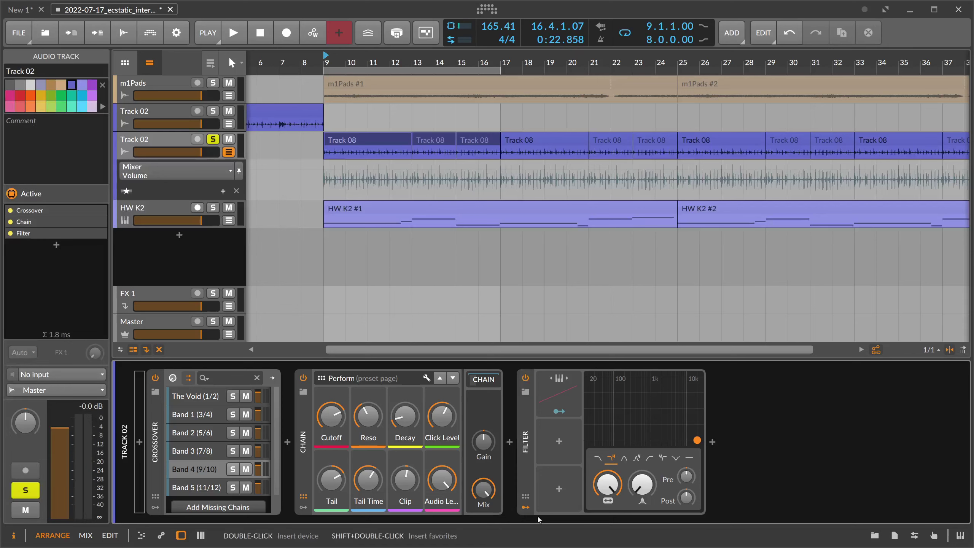
Lower the Filter's frequency to 110 Hz and preview the filtered drums
mouse_move(607, 485)
left_mouse_down()
mouse_move(608, 545)
mouse_move(607, 472)
mouse_move(604, 485)
left_mouse_up()
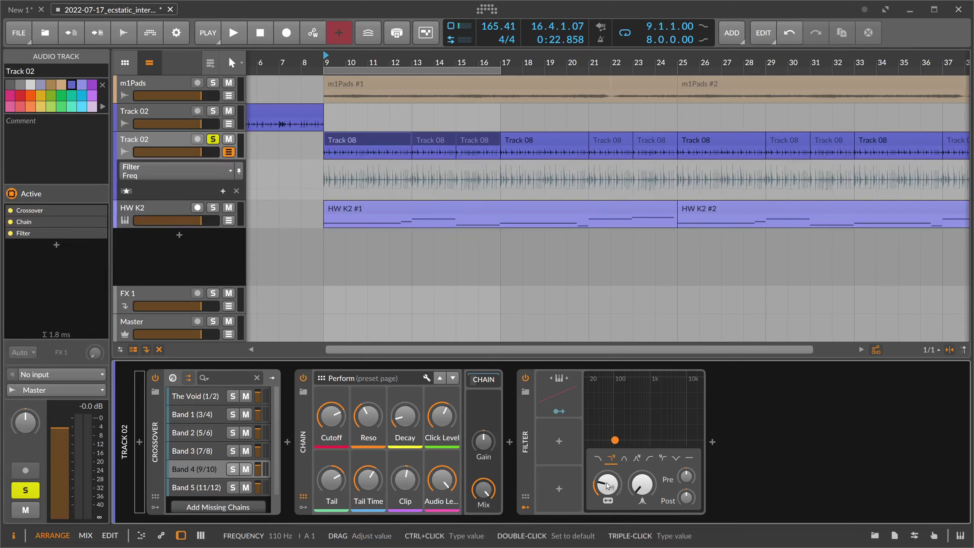
key("space")
key("space")
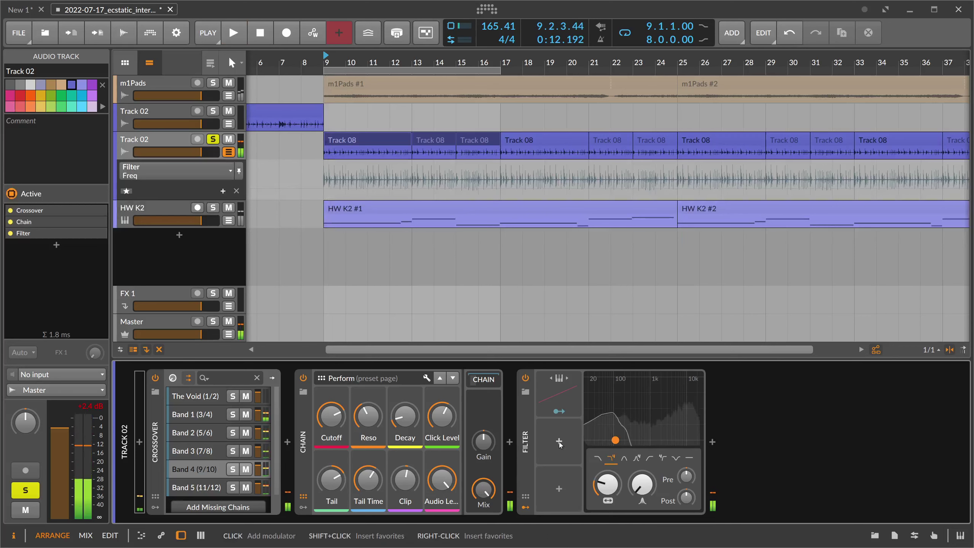
Add a Random modulator to the Filter and map it to the frequency with an amount of 90.26
left_click(559, 442)
type("rand")
key("Return")
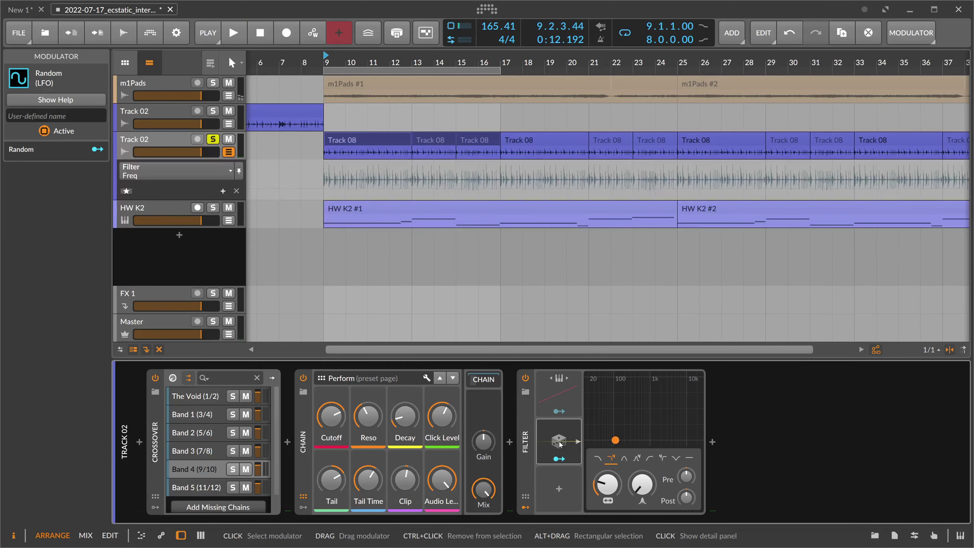
left_click(559, 459)
left_click_drag(607, 485, 607, 462)
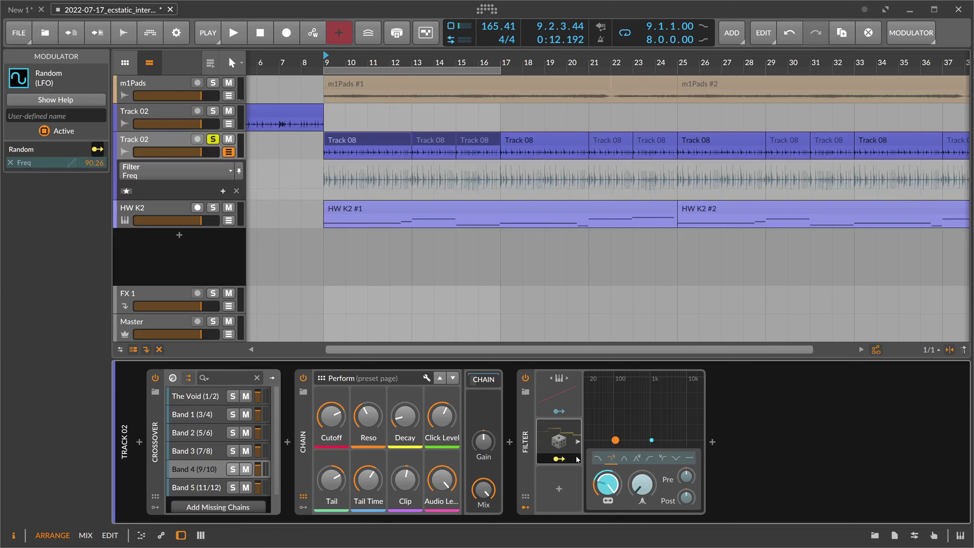
Set the Random modulator's timebase to 16th note and audition it while trying out its Smooth control
left_click(559, 441)
left_click(660, 397)
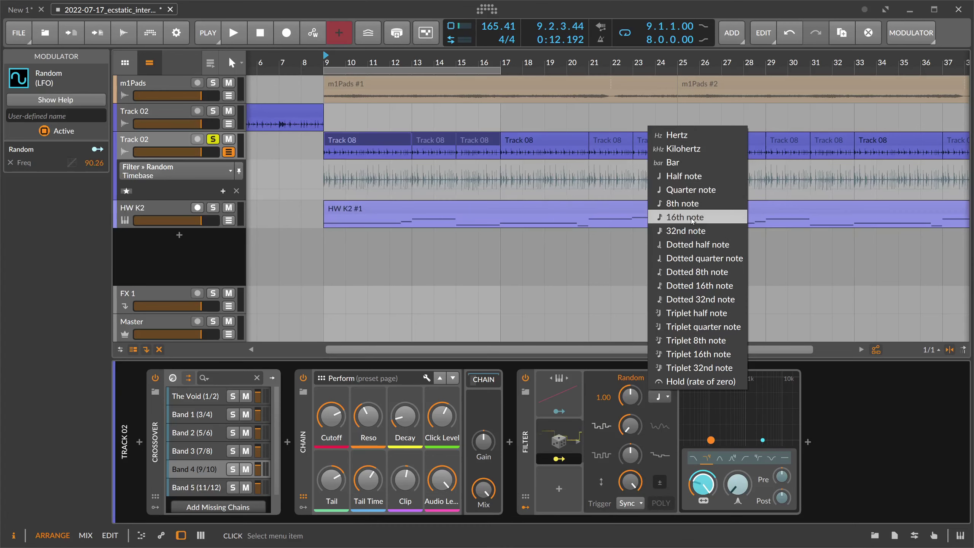
left_click(685, 217)
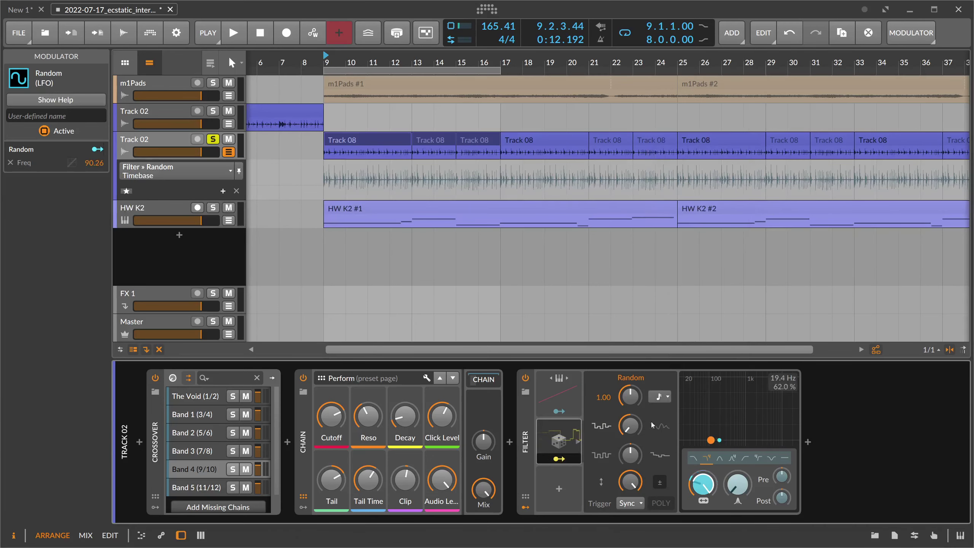
key("space")
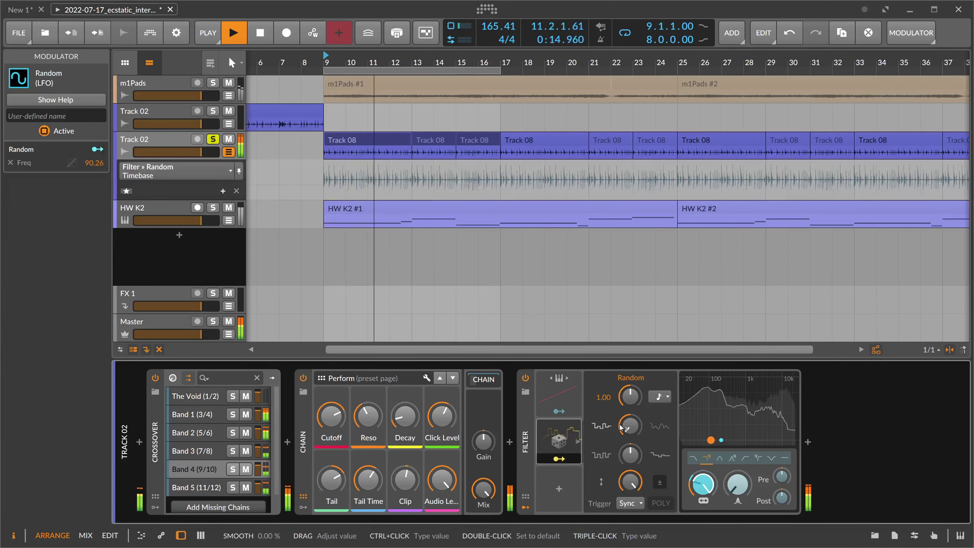
mouse_move(622, 427)
left_mouse_down()
mouse_move(637, 417)
mouse_move(630, 431)
left_mouse_up()
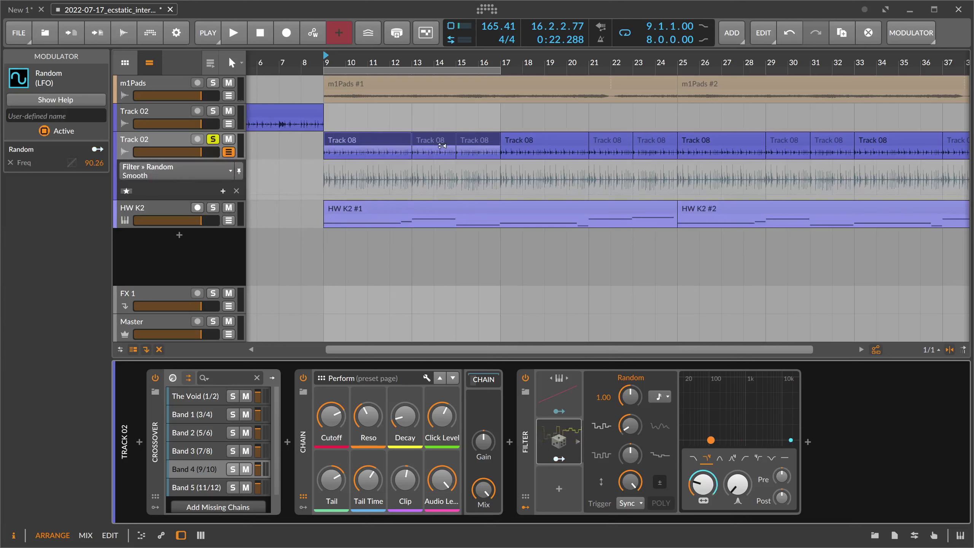
Add a Steps modulator to the Filter and set its timebase to 8th note
left_click(559, 491)
type("step")
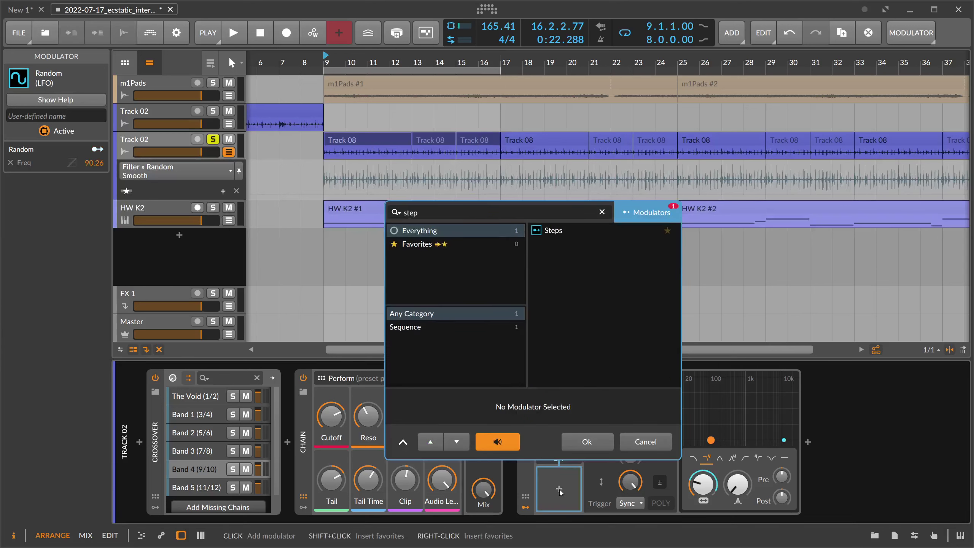
key("Return")
left_click(560, 492)
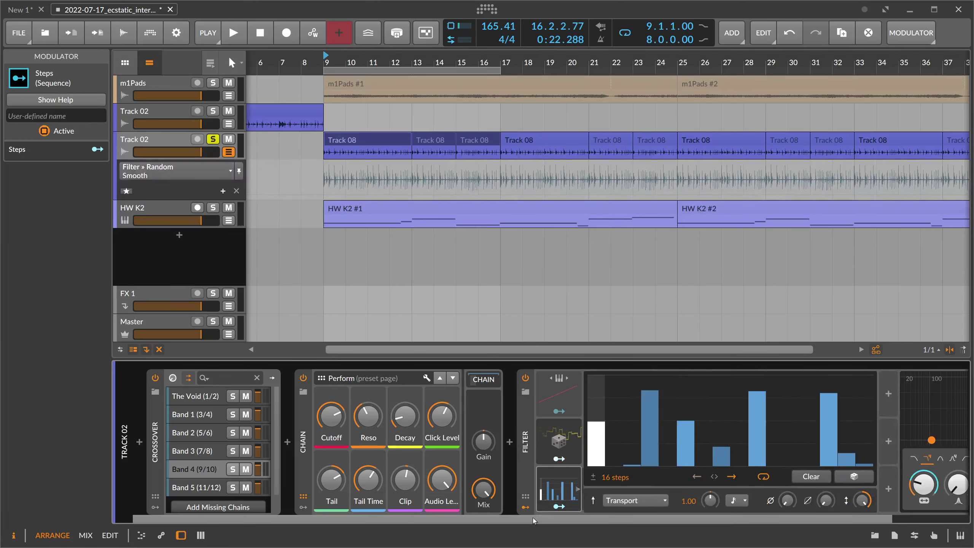
left_click(651, 500)
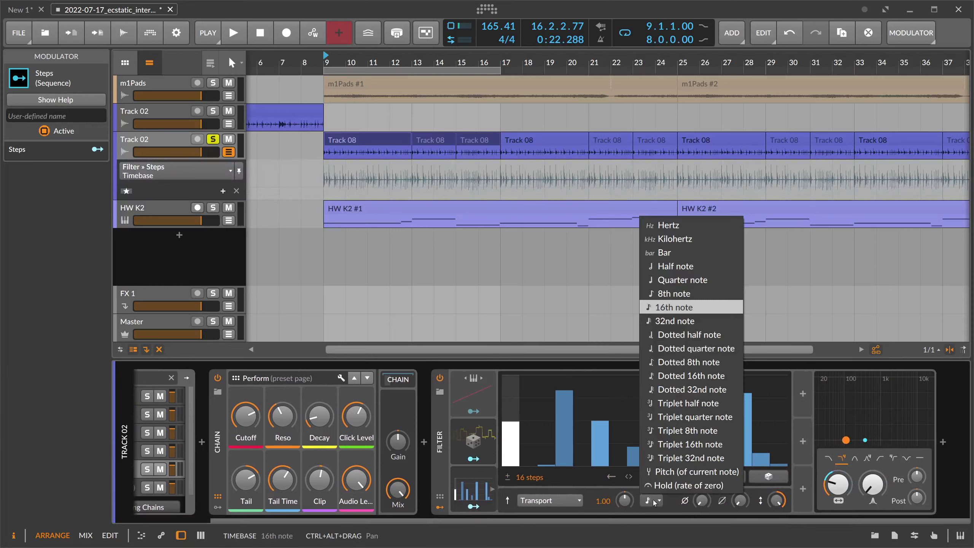
left_click(671, 293)
Draw all 16 steps of the Steps modulator down to zero and preview the loop
mouse_move(511, 466)
left_mouse_down()
mouse_move(751, 486)
mouse_move(784, 469)
left_mouse_up()
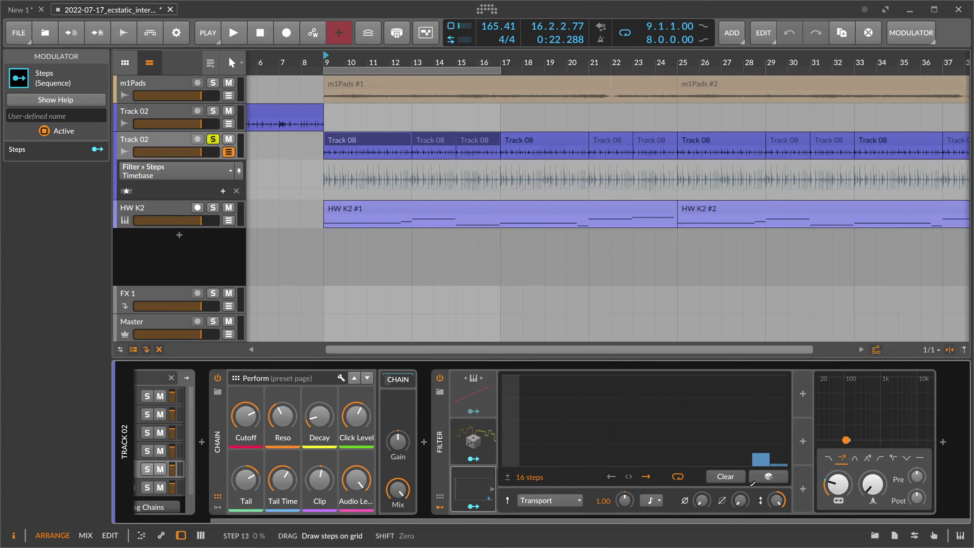
key("space")
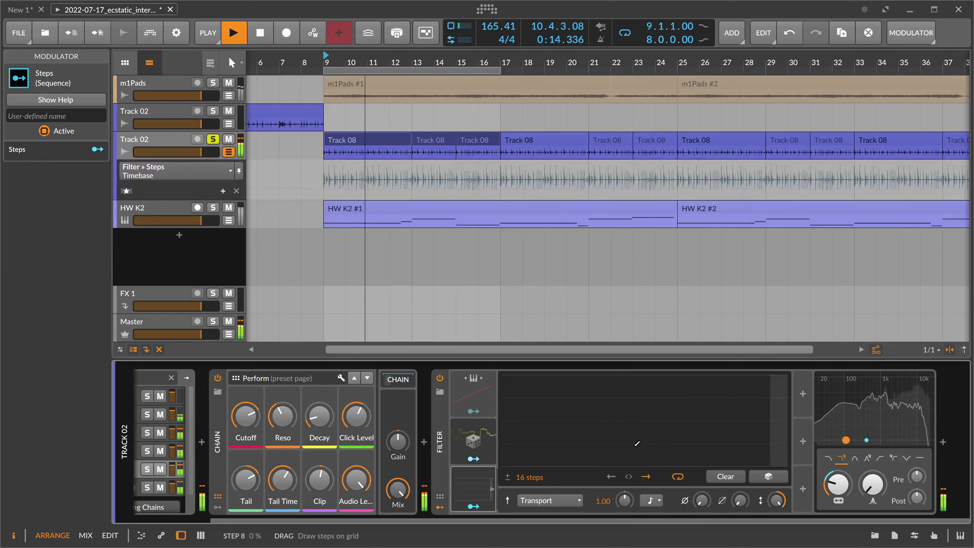
key("space")
Raise the Filter's frequency to its maximum and draw the last four steps of the Steps modulator at full height
left_click_drag(837, 485, 838, 403)
left_click(473, 506)
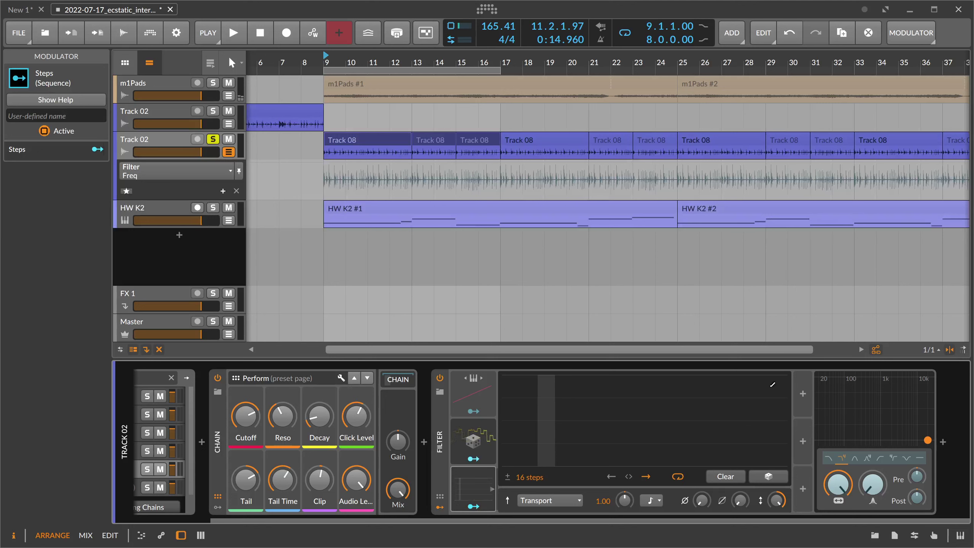
mouse_move(773, 384)
left_mouse_down()
mouse_move(778, 368)
mouse_move(740, 364)
left_mouse_up()
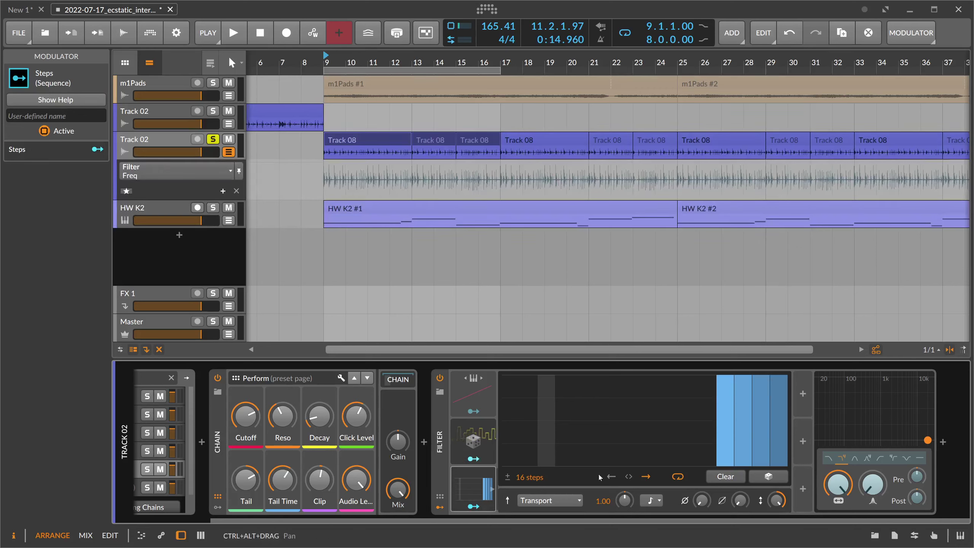
Map the Steps modulator to the Filter's frequency with an amount of -86.2 and audition the result
left_click_drag(839, 484, 838, 499)
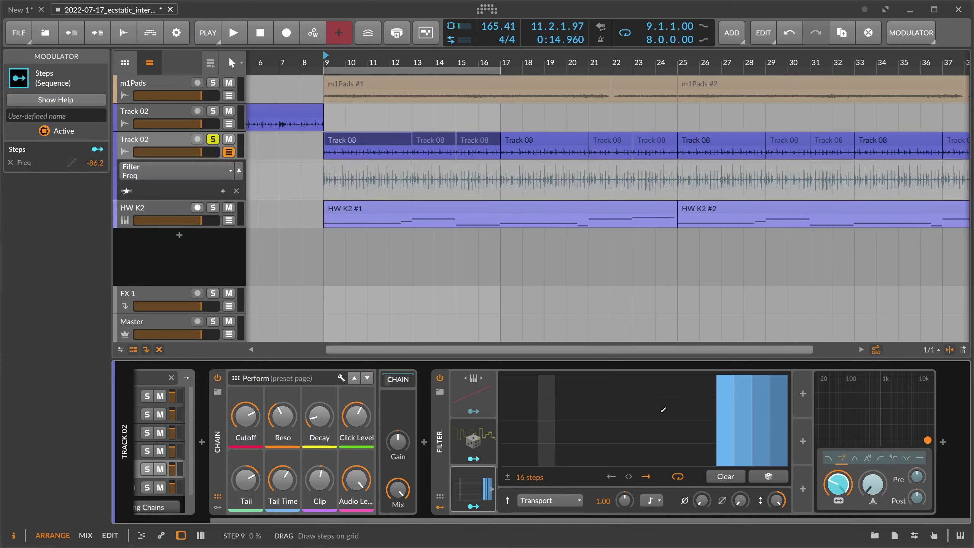
key("space")
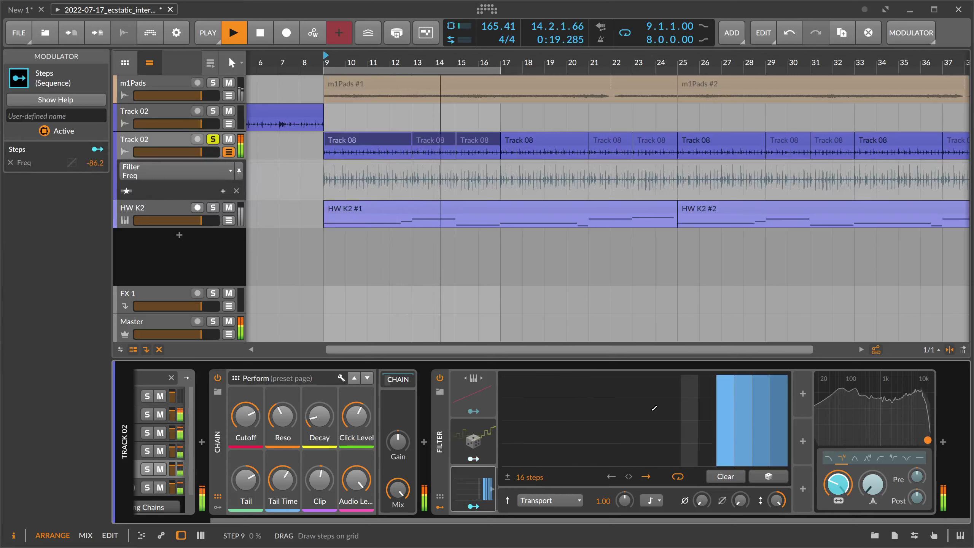
key("space")
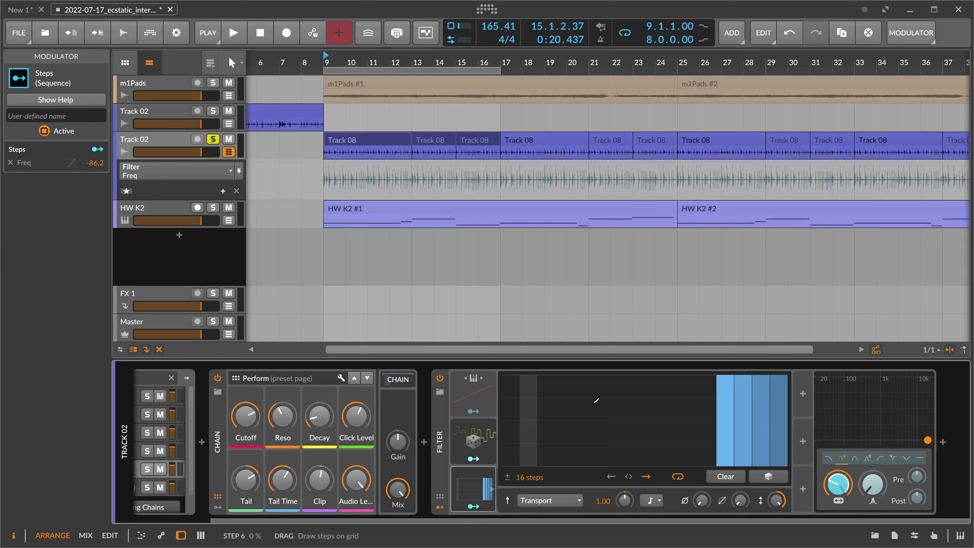
Automate the Filter's On/Off parameter on Track 02: off at bar 9, on at bar 17 and off at bar 25
left_click(439, 378)
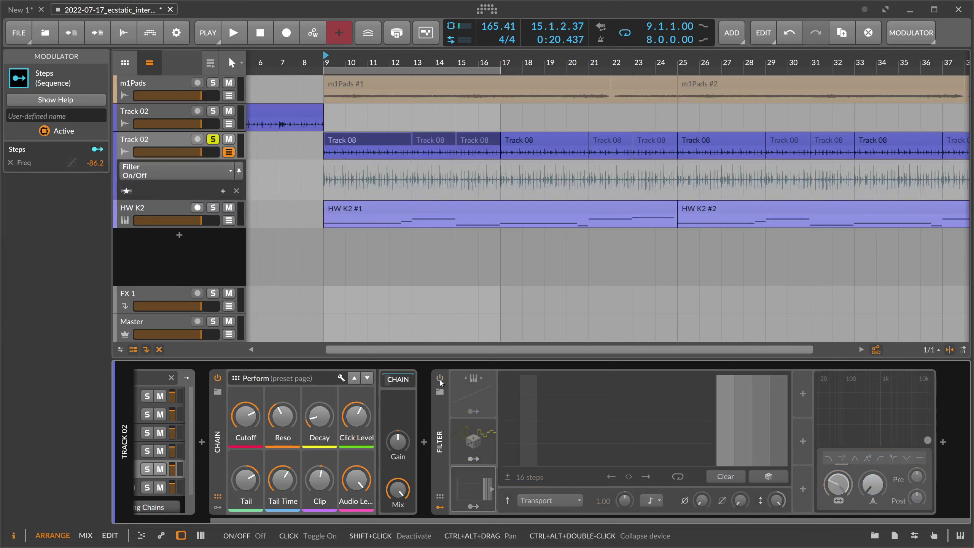
left_click(440, 379)
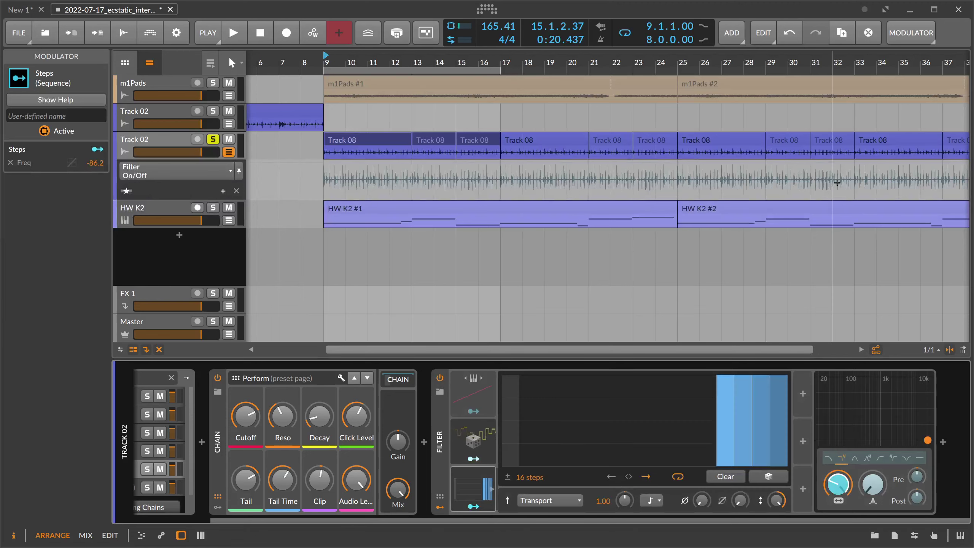
scroll(504, 127, "down", 3)
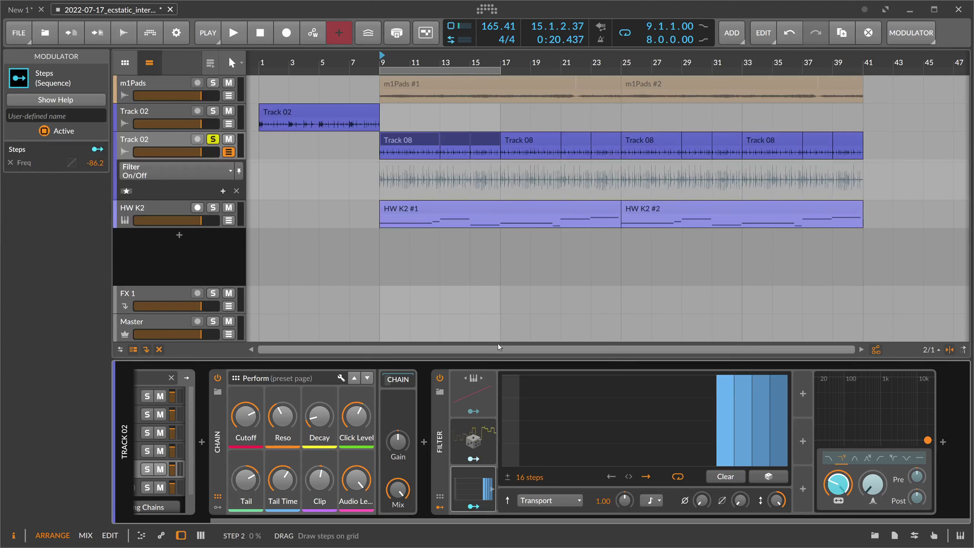
left_click_drag(380, 168, 380, 222)
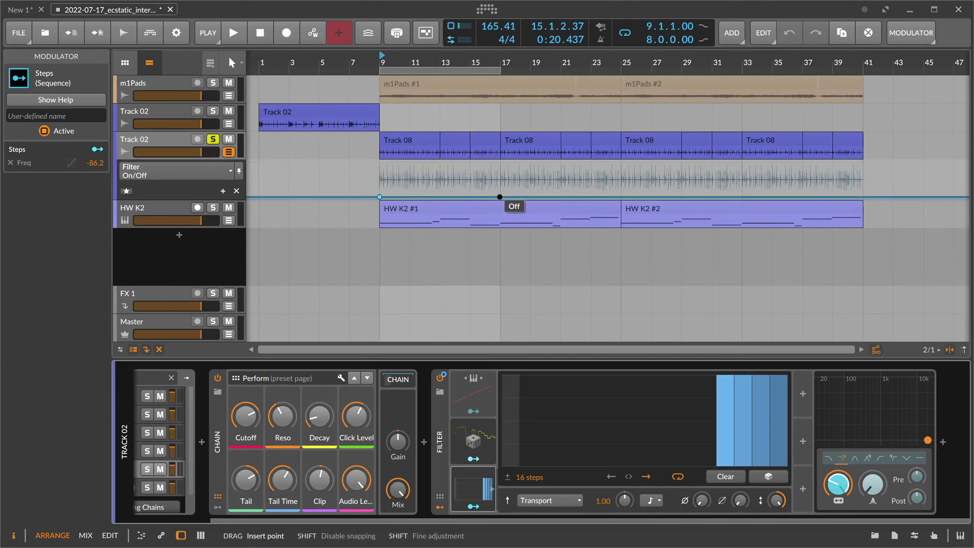
left_click_drag(500, 197, 499, 165)
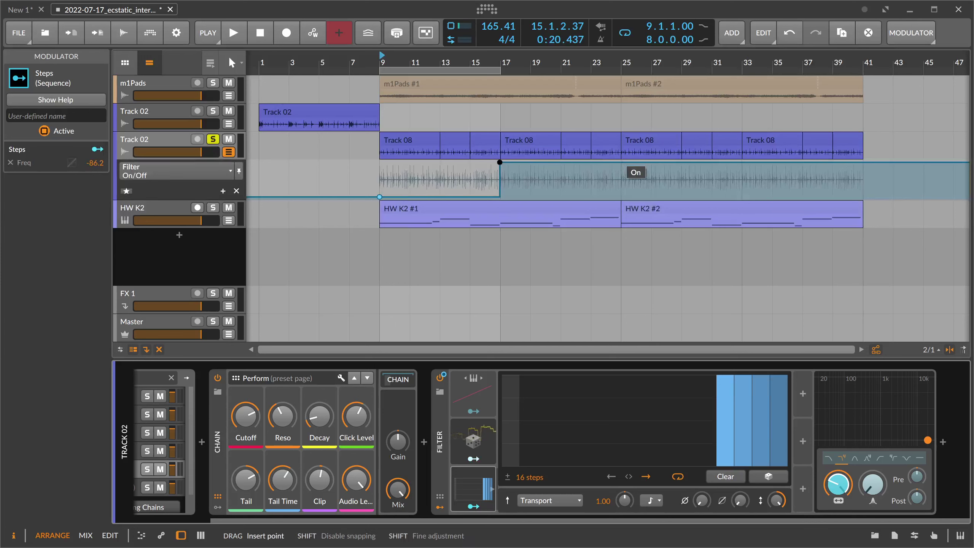
left_click_drag(621, 163, 621, 197)
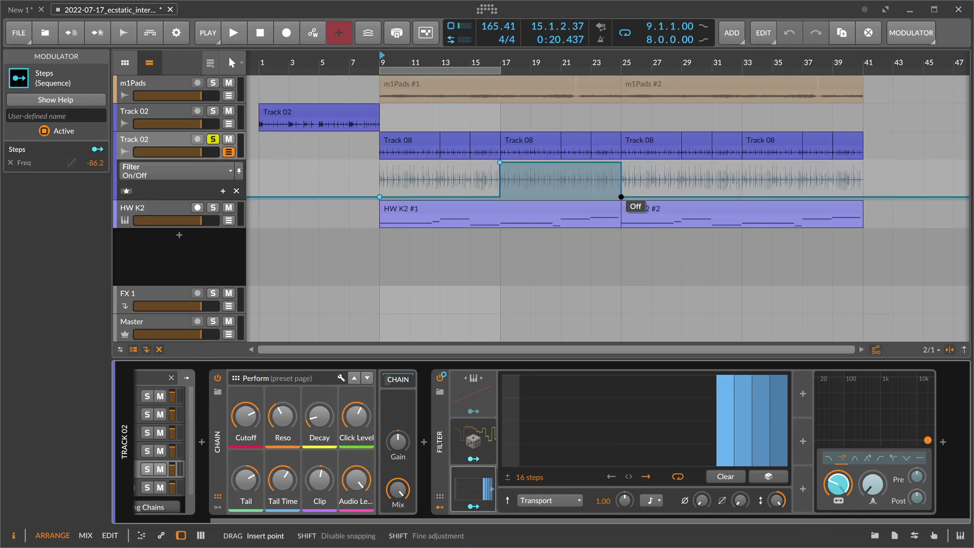
Move the loop region to start at bar 17, play the automated section and collapse the Steps modulator's detail view
left_click(472, 72)
left_click_drag(473, 76, 593, 76)
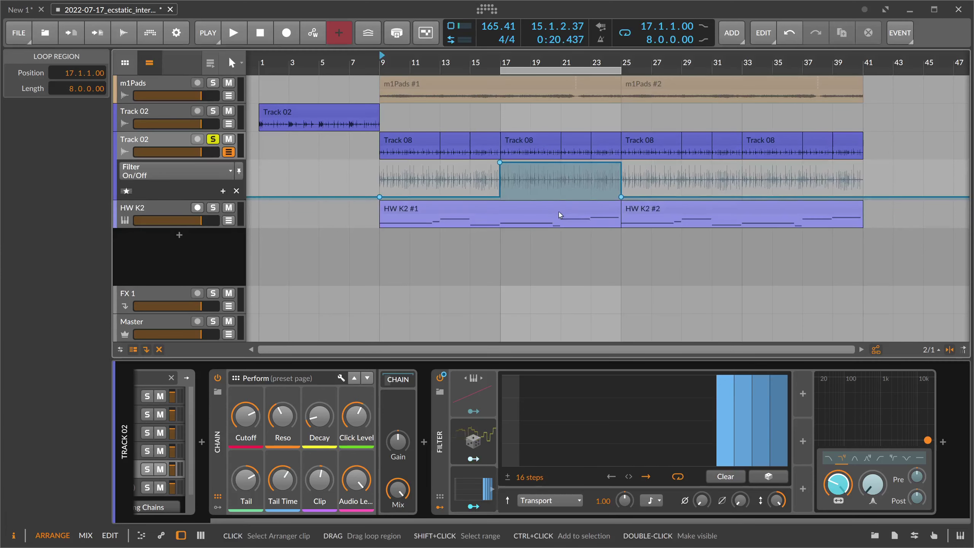
key("space")
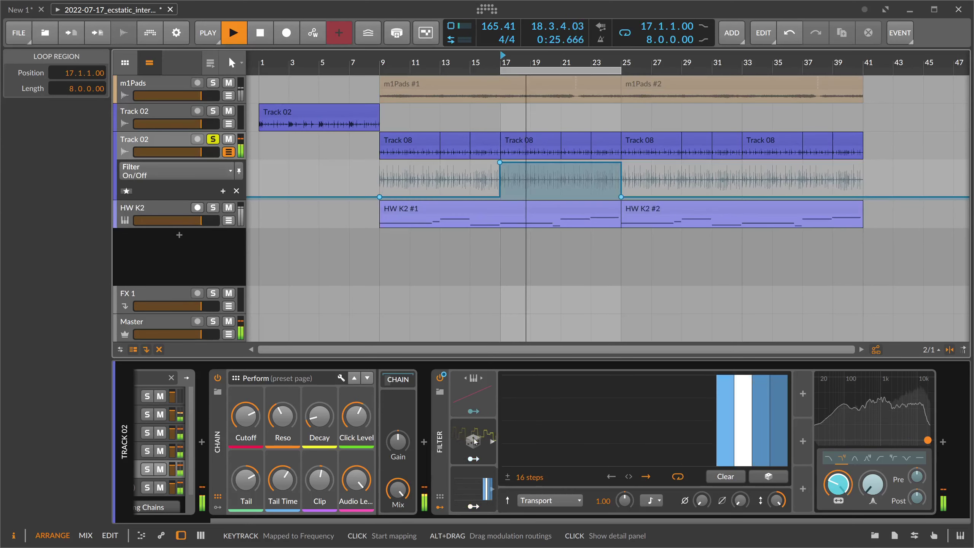
left_click(476, 476)
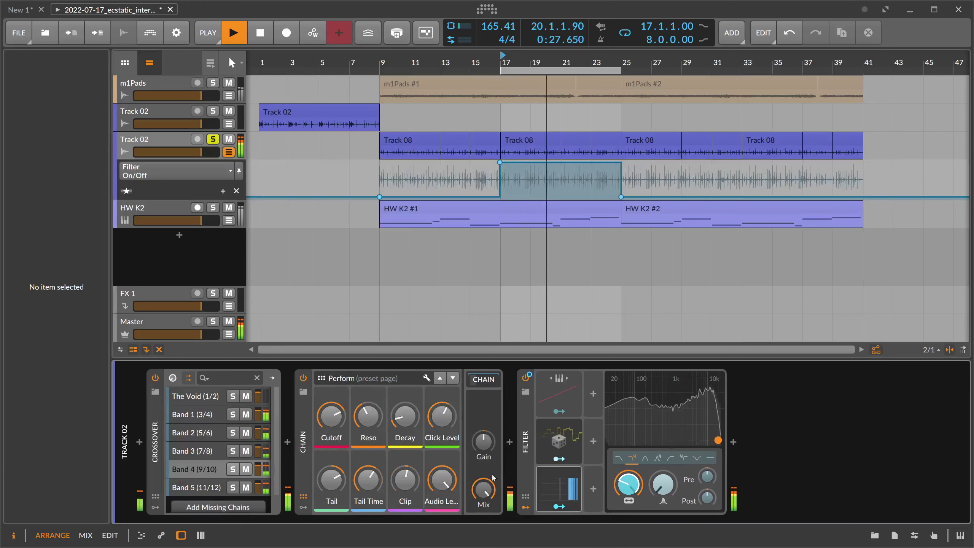
Stop playback, collapse the Filter together with its modulators, and insert a Delay+ device after it
key("space")
double_click(528, 423)
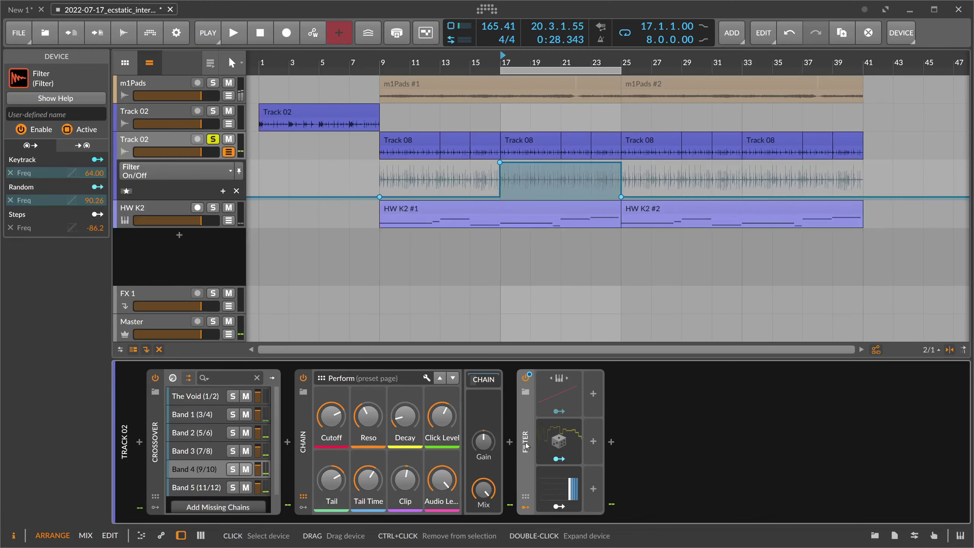
left_click(525, 507)
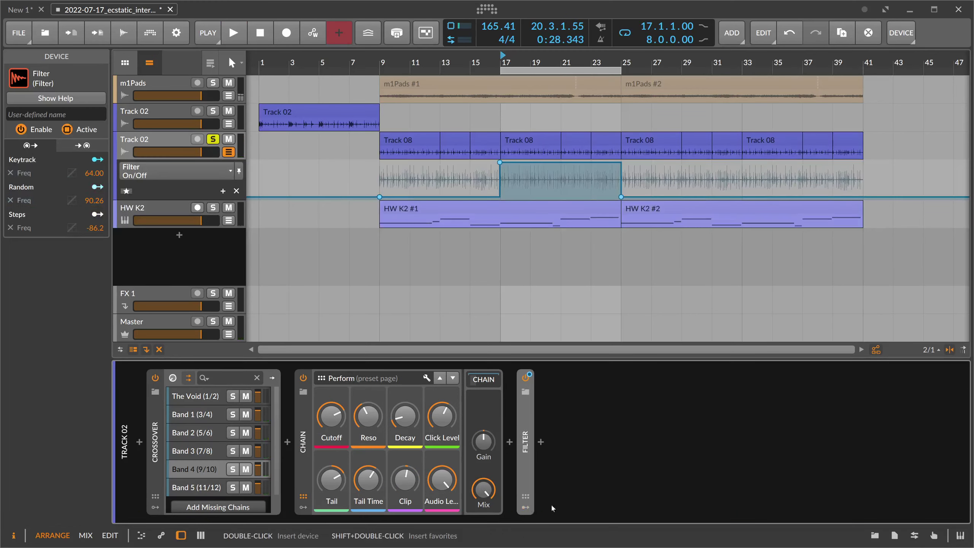
double_click(541, 444)
type("delay")
key("Return")
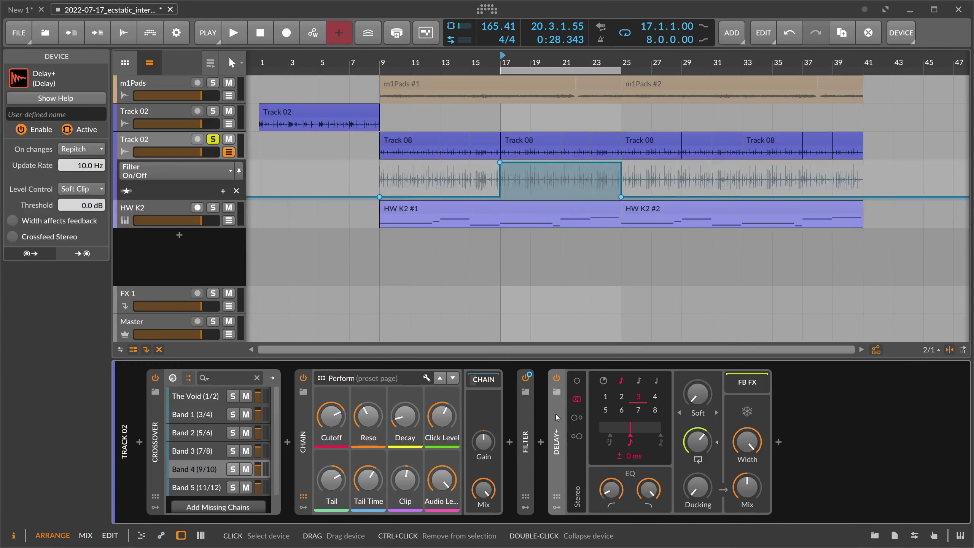
Set Delay+ to Fade on changes with an update rate of 1.00 kHz and a delay of one 16th
left_click(79, 149)
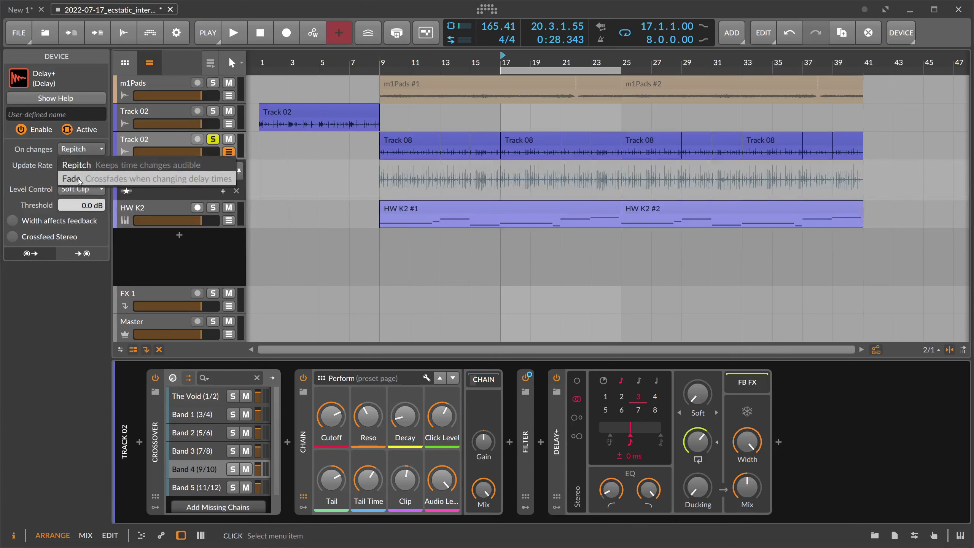
left_click(79, 179)
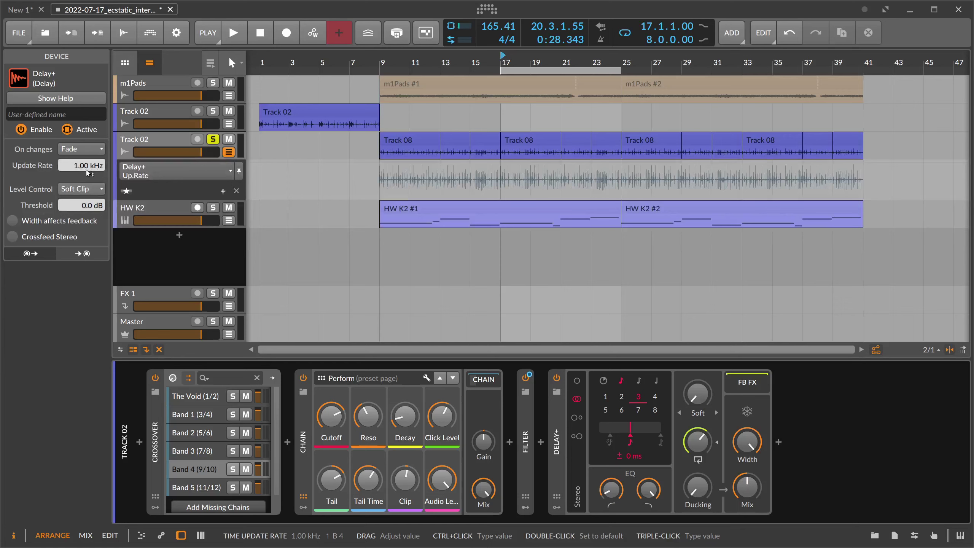
mouse_move(89, 172)
left_mouse_down()
mouse_move(89, 192)
mouse_move(80, 169)
left_mouse_up()
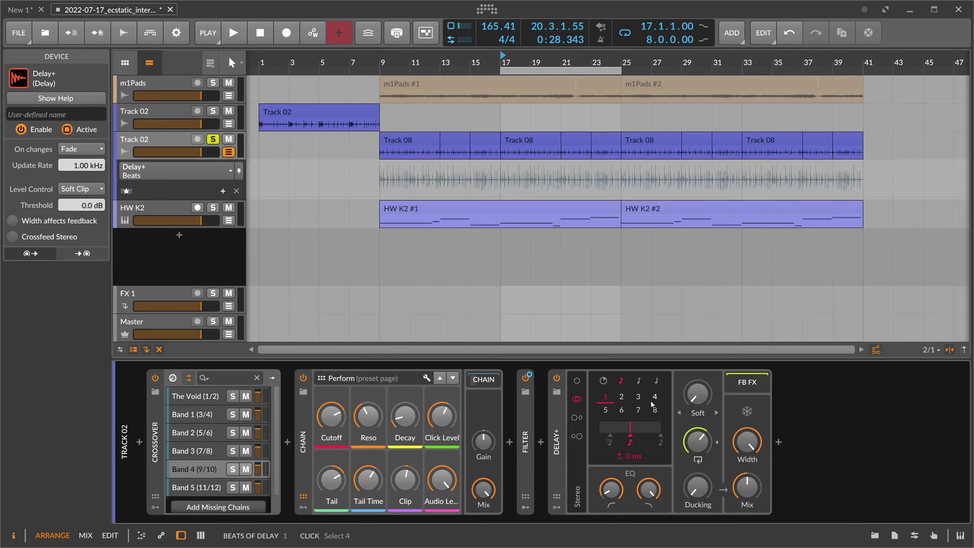
During playback, set Delay+'s feedback to 0.00 %, reset its low and high cuts, and raise the mix to maximum
key("space")
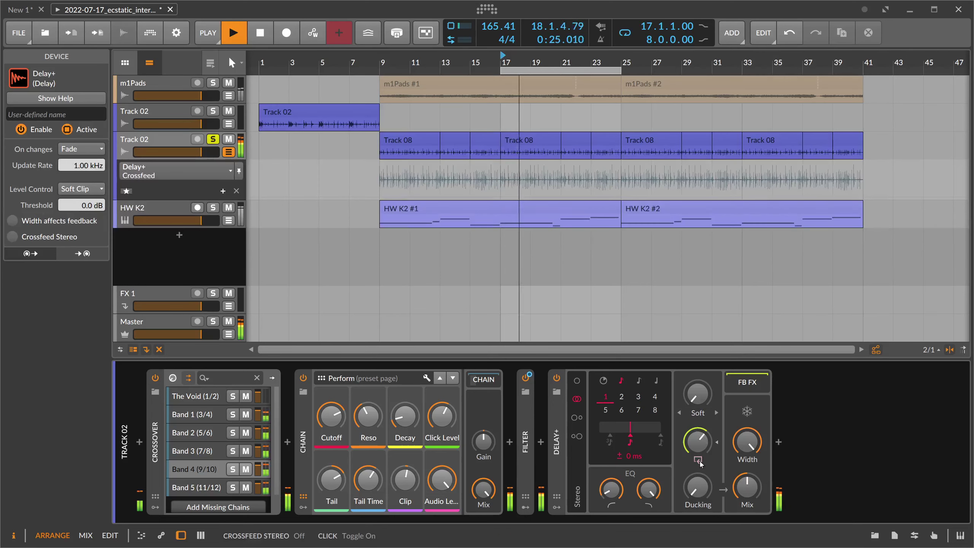
double_click(697, 442)
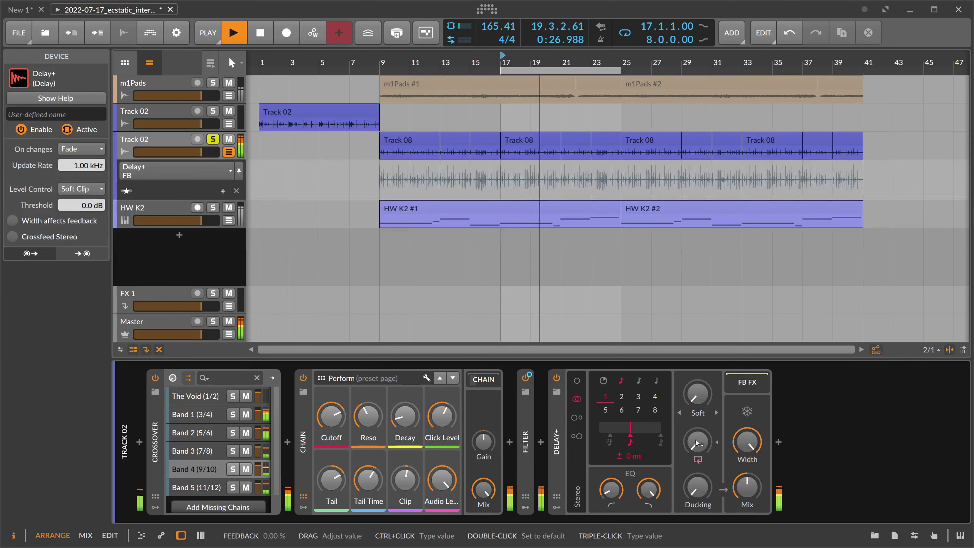
double_click(612, 489)
double_click(648, 489)
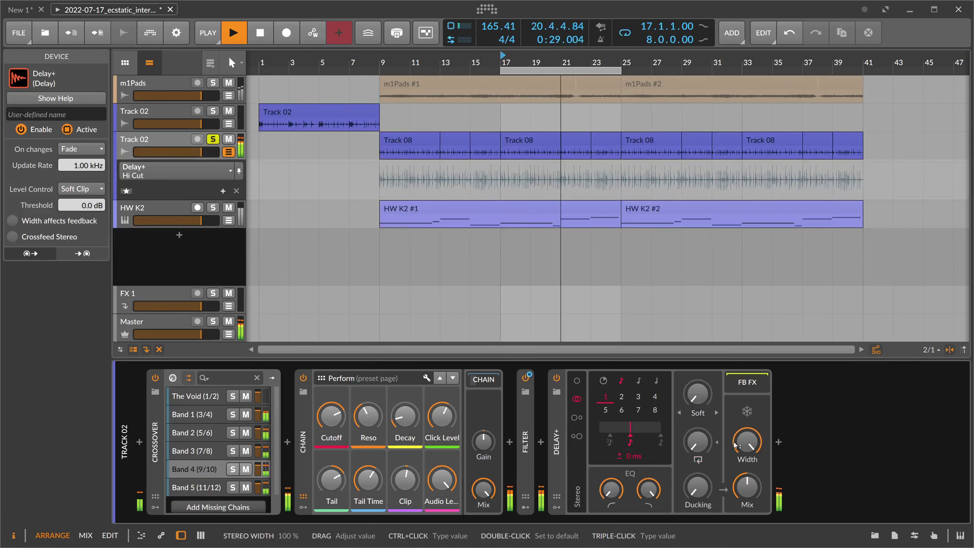
left_click_drag(737, 486, 719, 456)
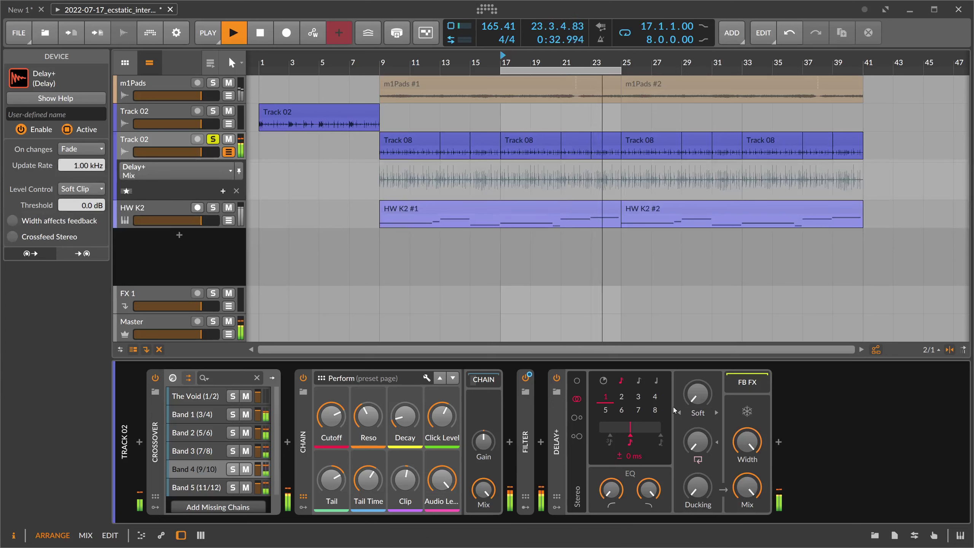
Audition Delay+'s Forever mode by switching it on and off again, and stop playback
left_click(749, 420)
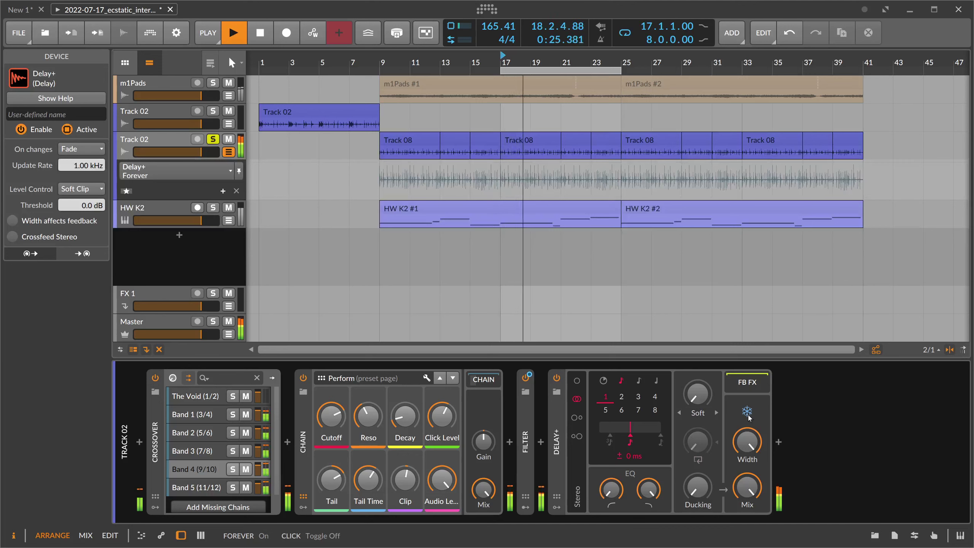
left_click(750, 419)
key("space")
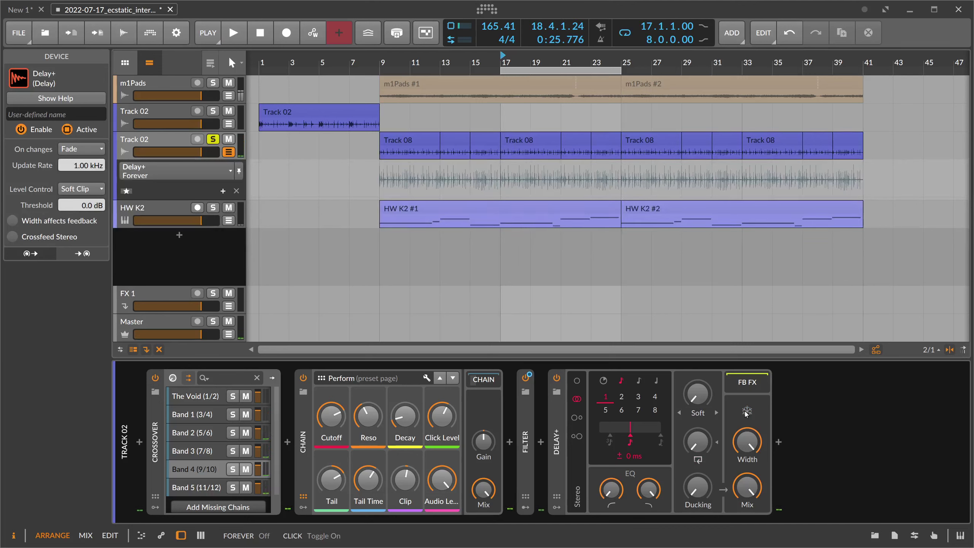
Add a Random modulator to Delay+ and set its timebase to 16th note
left_click(556, 507)
left_click(577, 395)
type("rand")
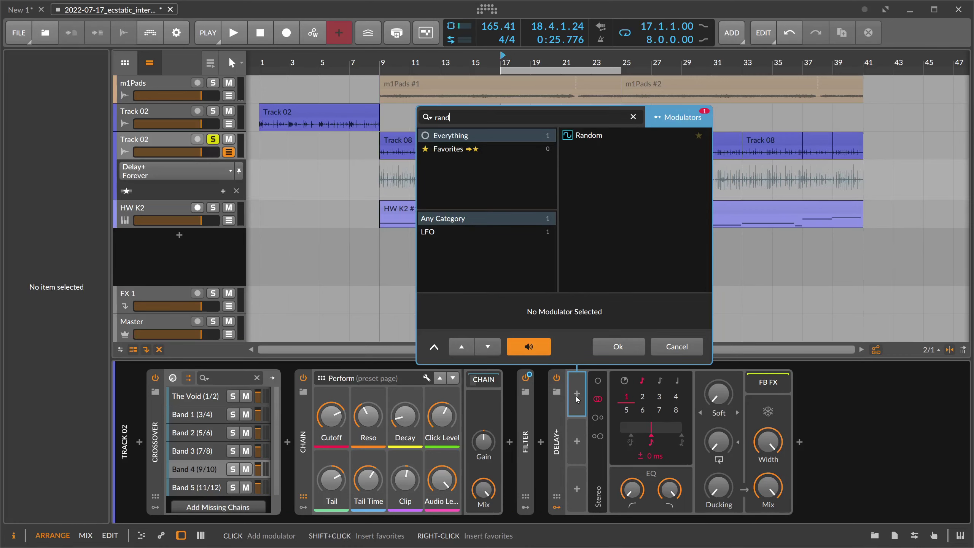
key("Return")
left_click(610, 394)
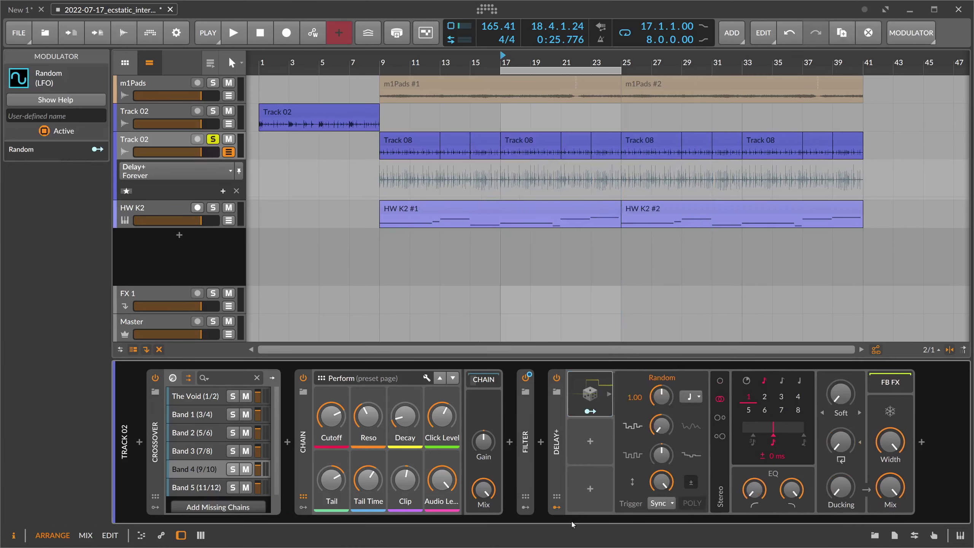
left_click(689, 398)
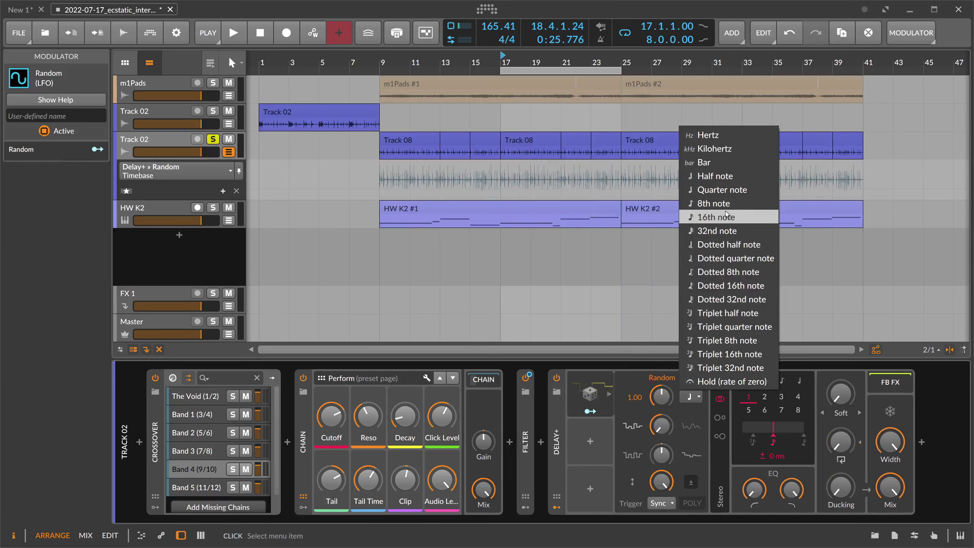
left_click(716, 217)
Map the Random modulator to Delay+'s Beats with an amount of 2.000 and collapse the modulator's detail view
left_click(590, 411)
left_click_drag(773, 402, 773, 340)
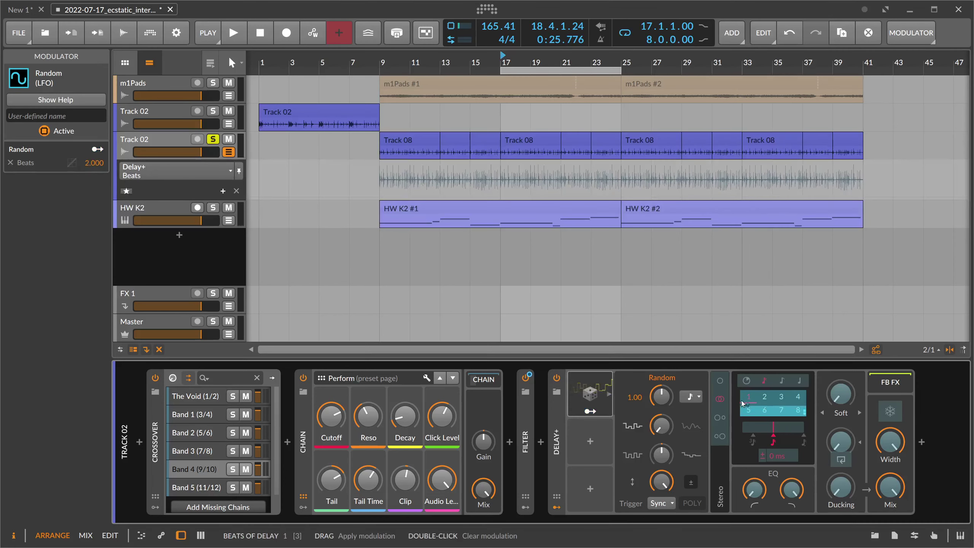
left_click(589, 411)
left_click(598, 415)
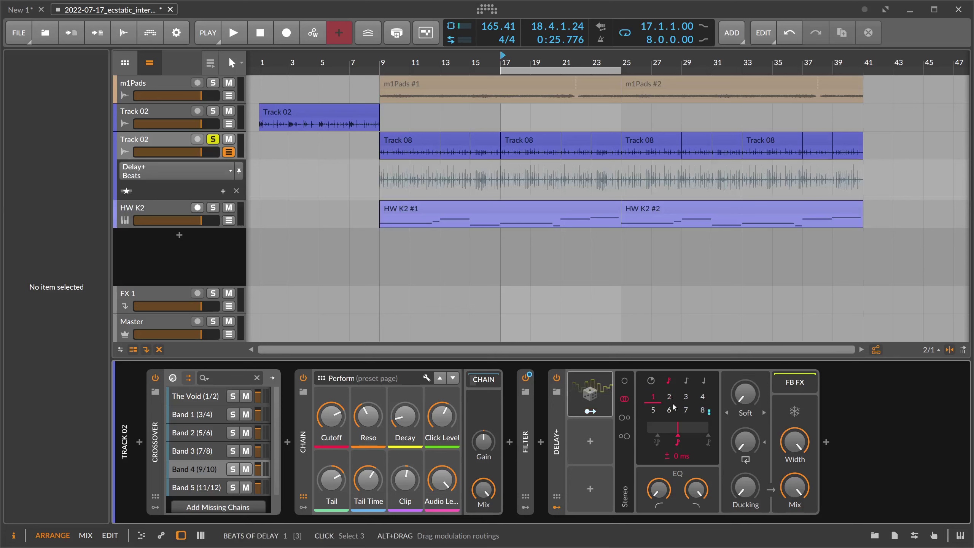
Play the looped section to audition the randomly changing delay time
key("space")
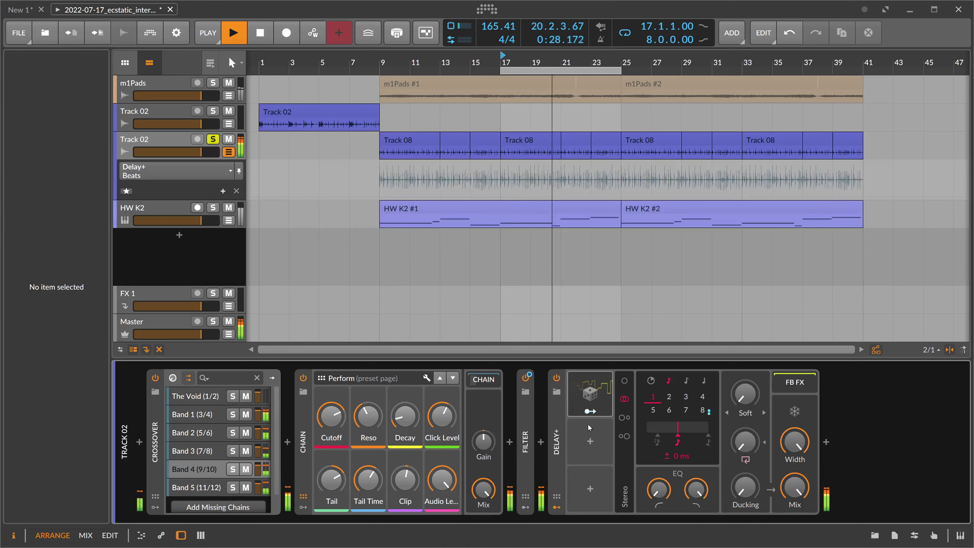
key("space")
left_click(559, 426)
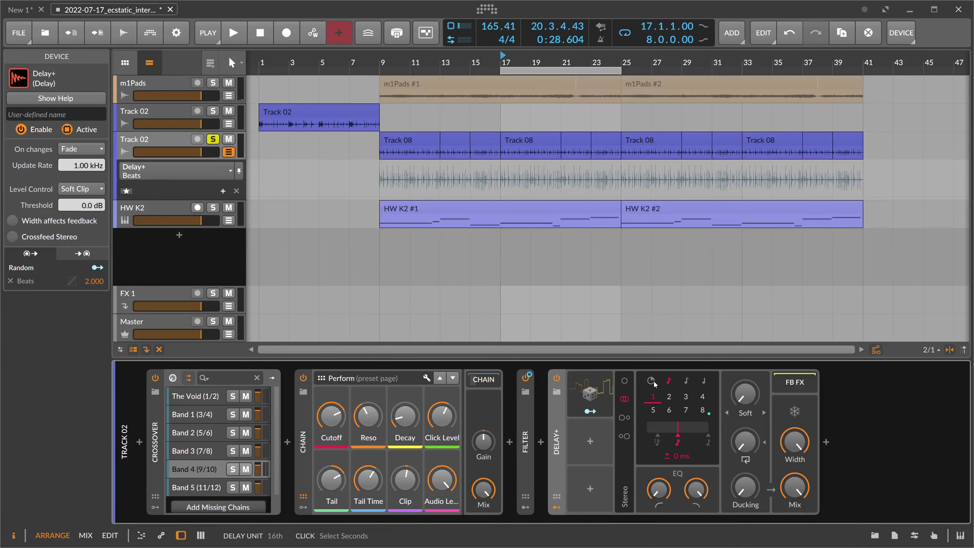
key("space")
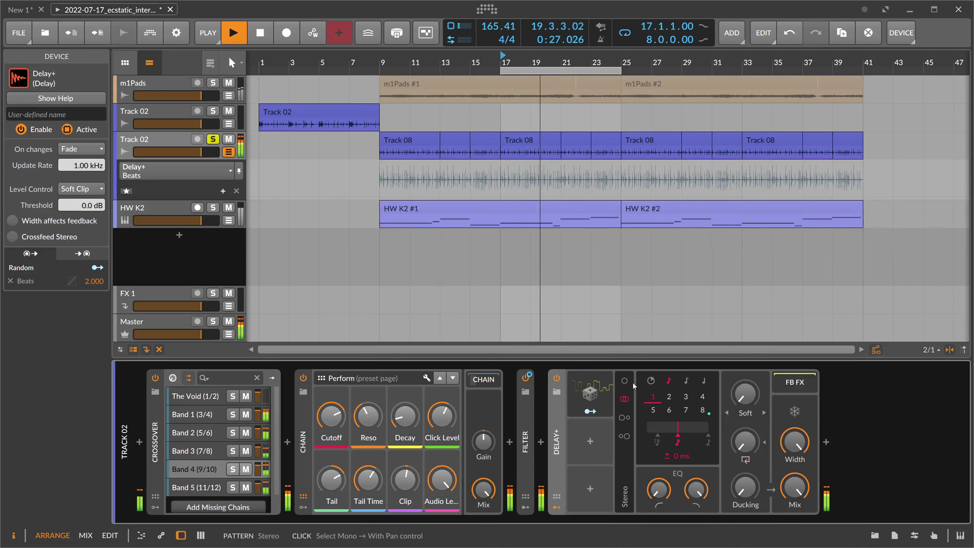
key("space")
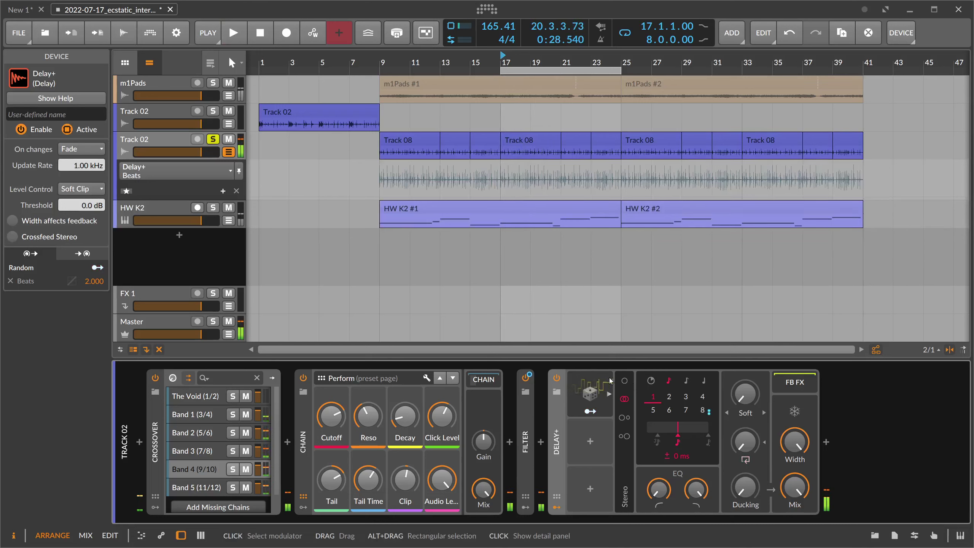
Duplicate the Random modulator within Delay+ and try to map the copy to the Forever switch
left_click_drag(599, 389, 593, 445)
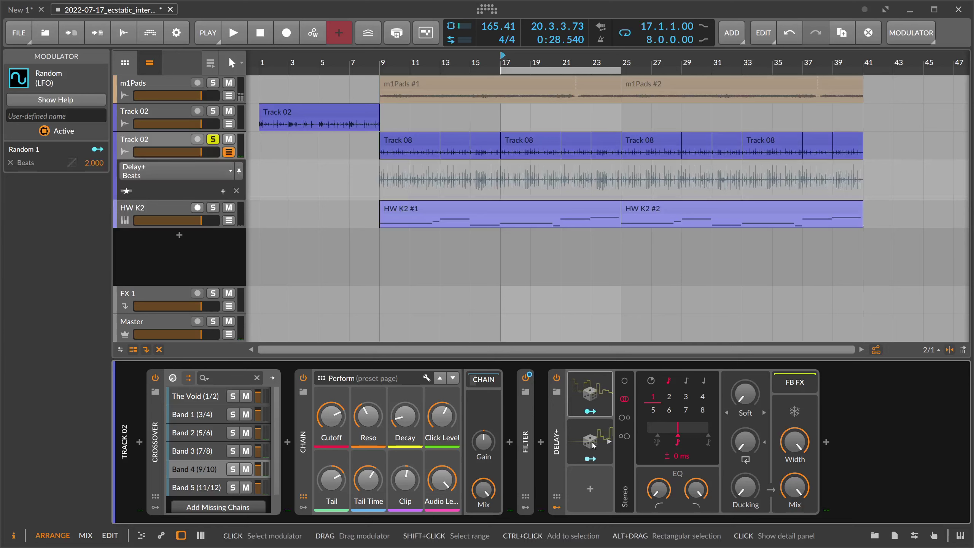
left_click(590, 458)
left_click(795, 410)
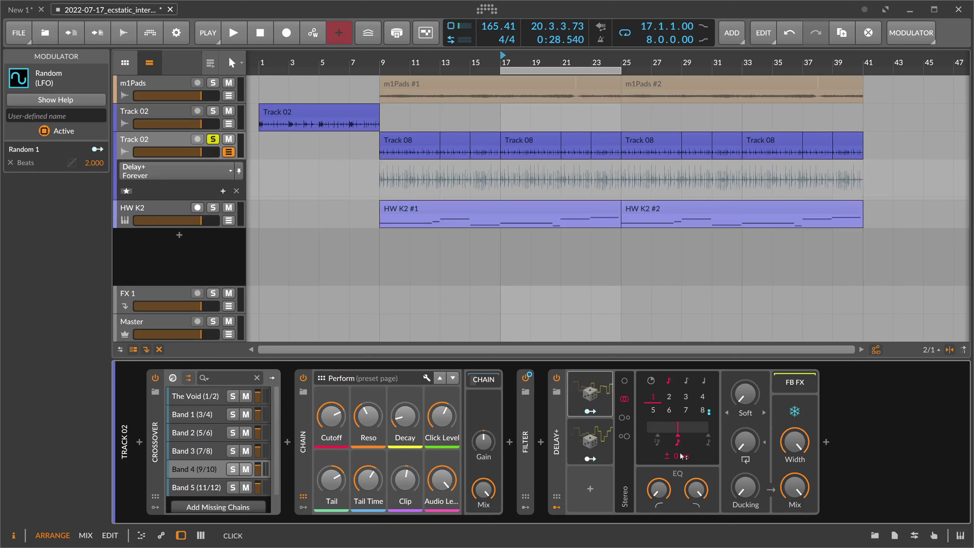
left_click(590, 459)
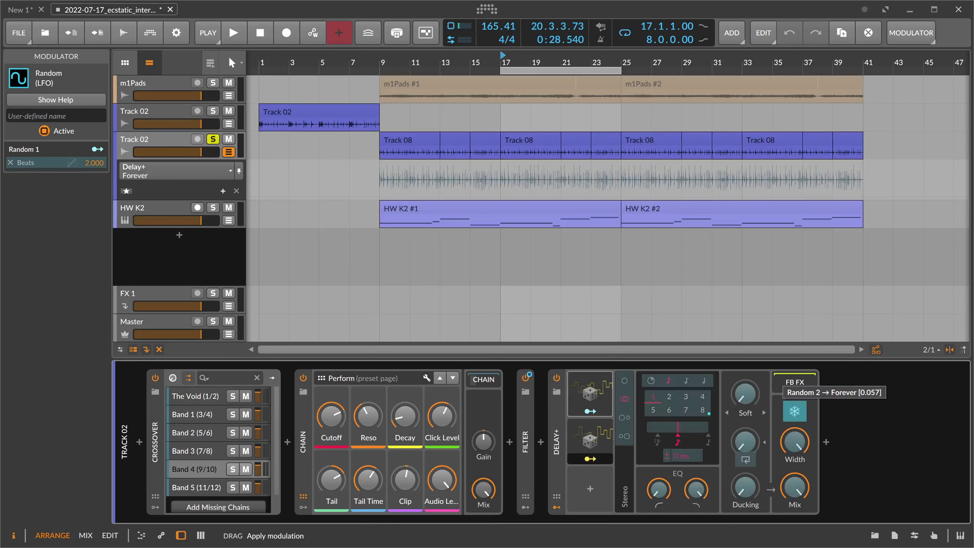
left_click_drag(794, 411, 794, 387)
key("Escape")
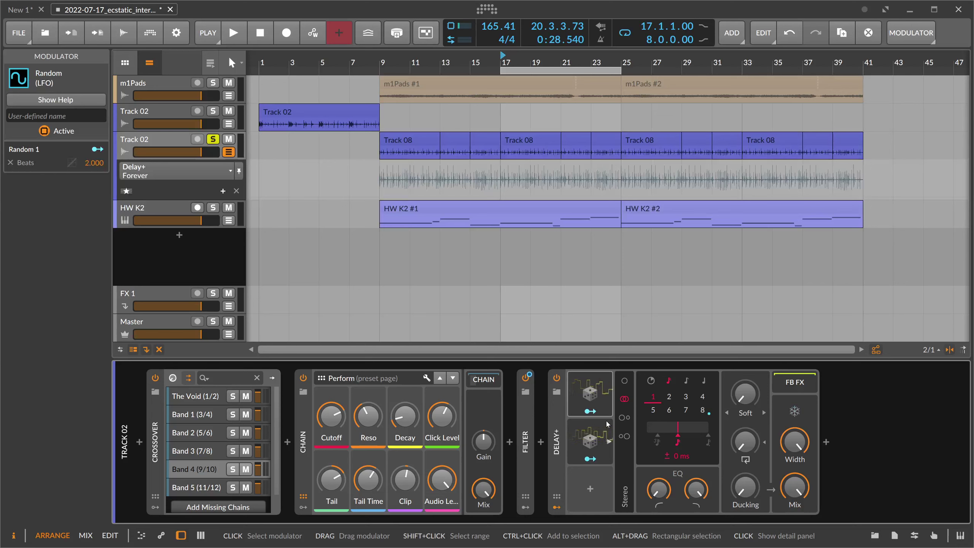
Try out different modulation amounts from the copied Random modulator on Delay+'s Forever switch
left_click(590, 459)
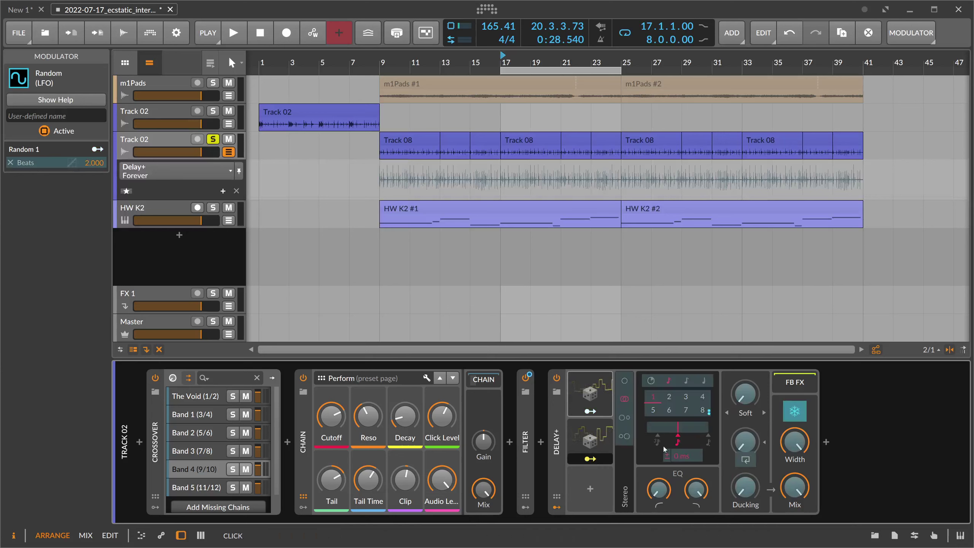
left_click_drag(795, 411, 794, 387)
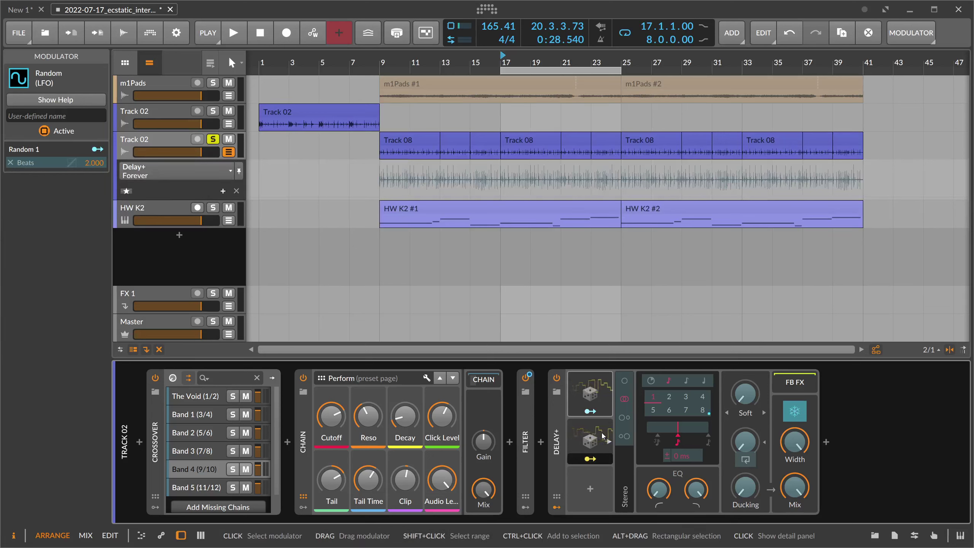
left_click(795, 413)
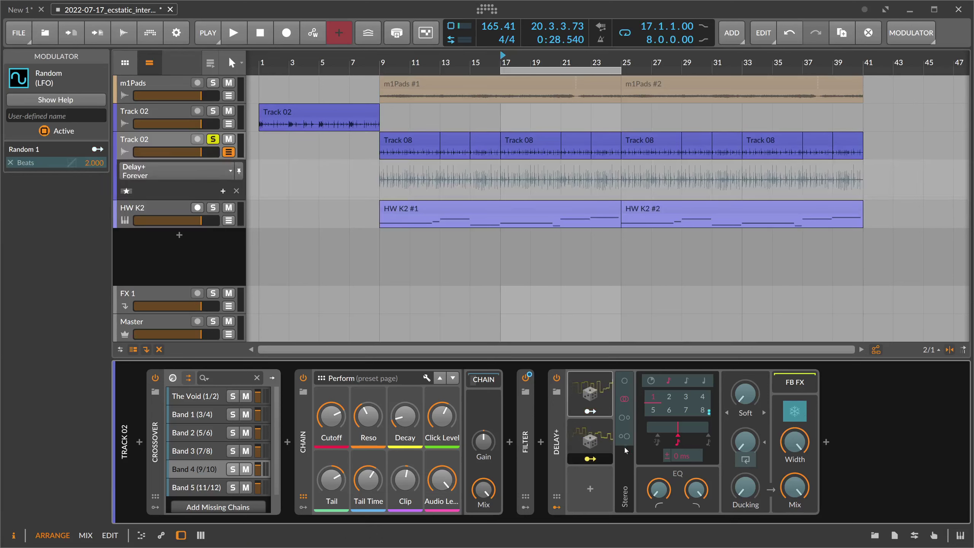
left_click(590, 458)
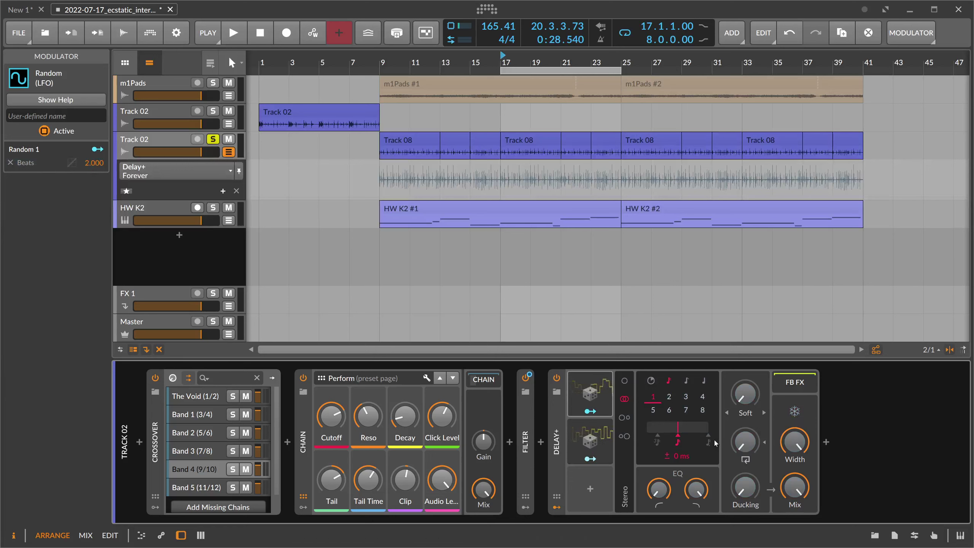
left_click(590, 459)
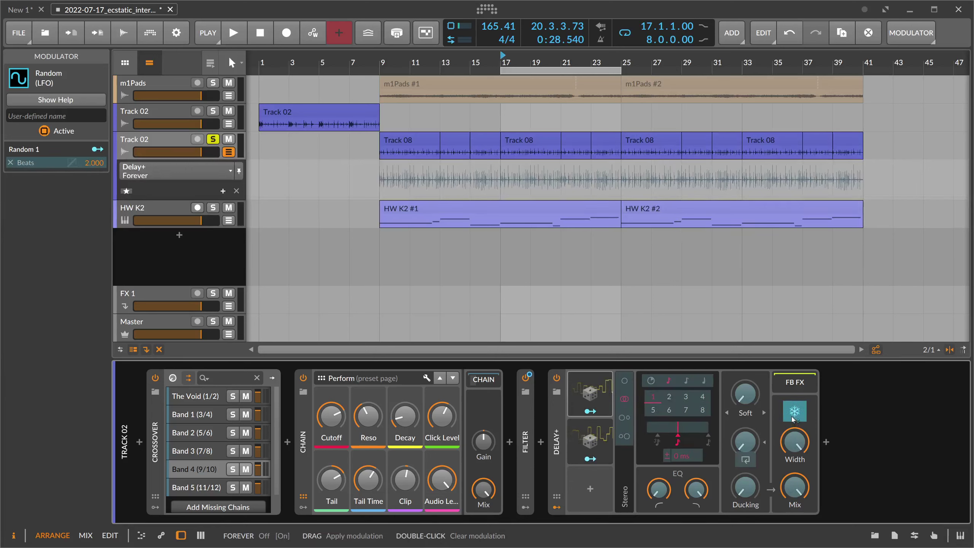
left_click_drag(794, 411, 794, 419)
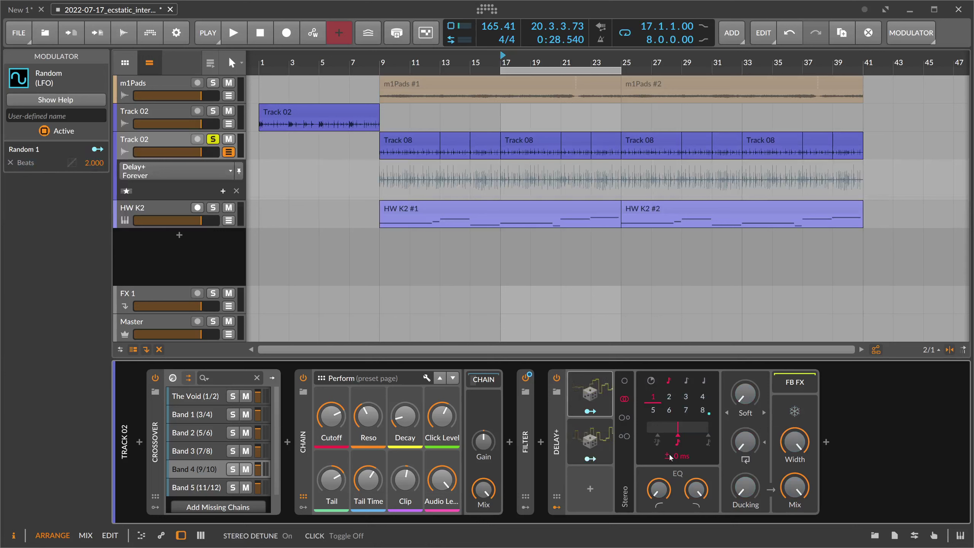
left_click(593, 458)
mouse_move(788, 424)
left_mouse_down()
mouse_move(788, 382)
mouse_move(787, 413)
left_mouse_up()
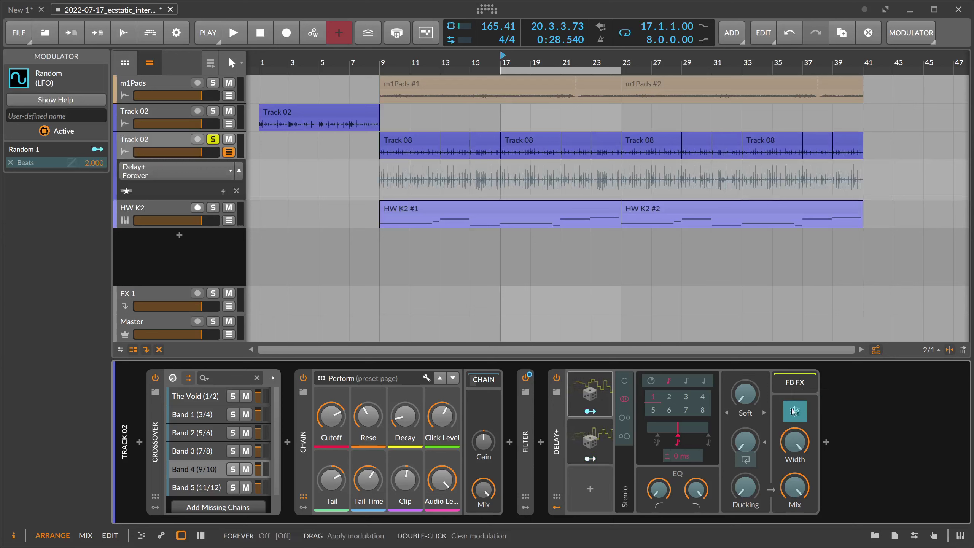
left_click_drag(795, 411, 796, 413)
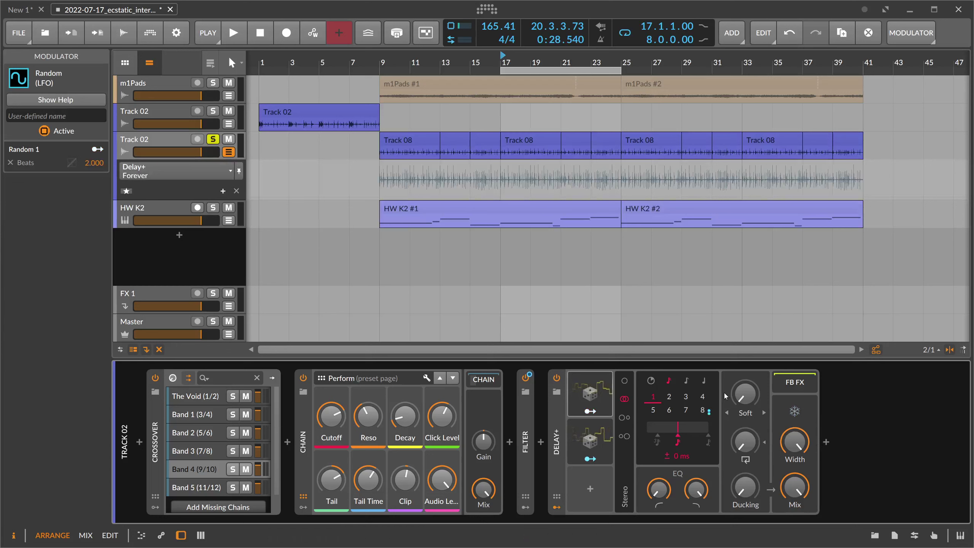
Try to map the copied Random modulator to Delay+'s Forever switch and try out the low cut while auditioning the loop
key("space")
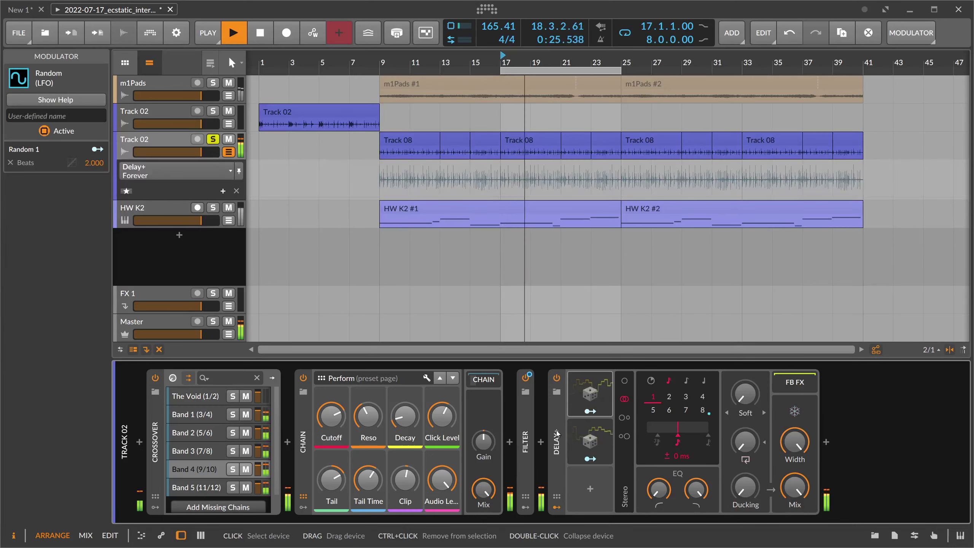
left_click(590, 459)
left_click_drag(794, 413, 795, 391)
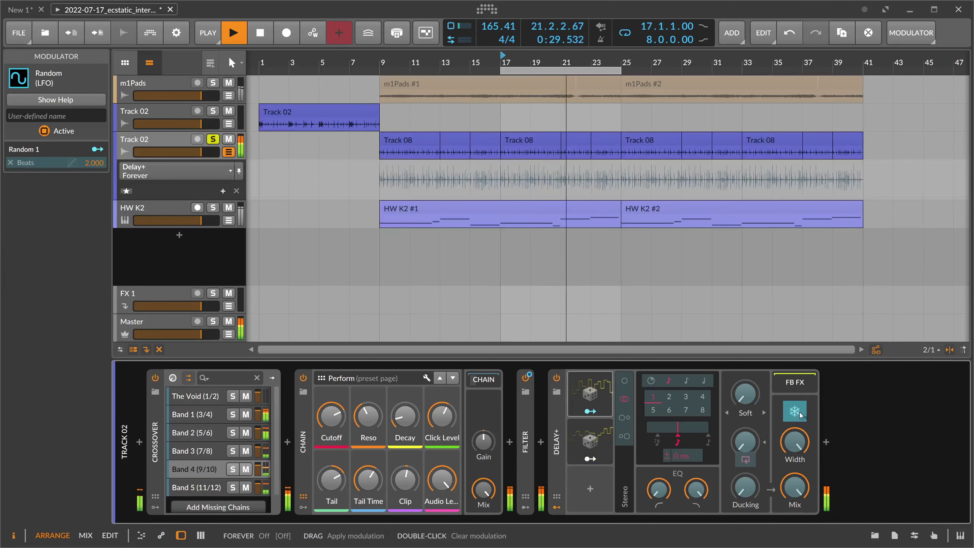
left_click(591, 459)
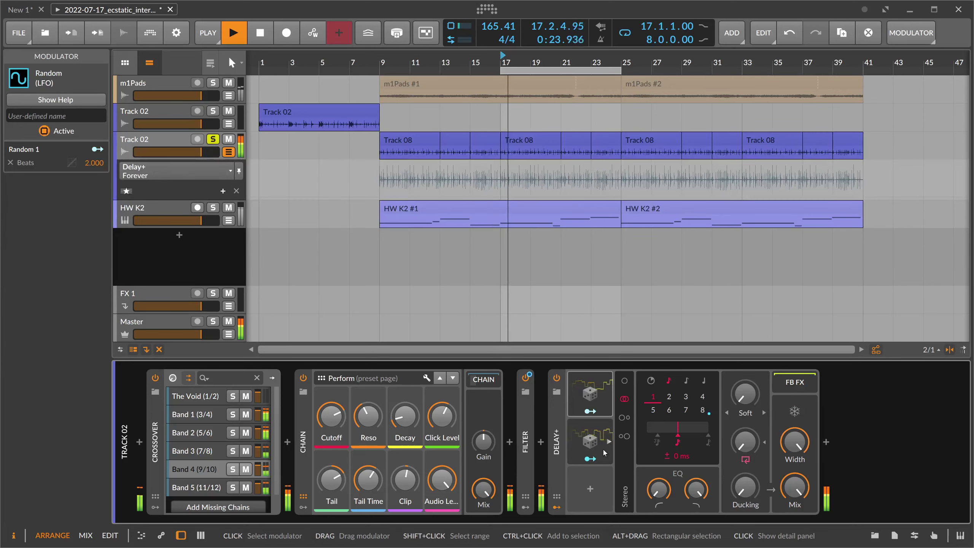
left_click_drag(659, 490, 658, 471)
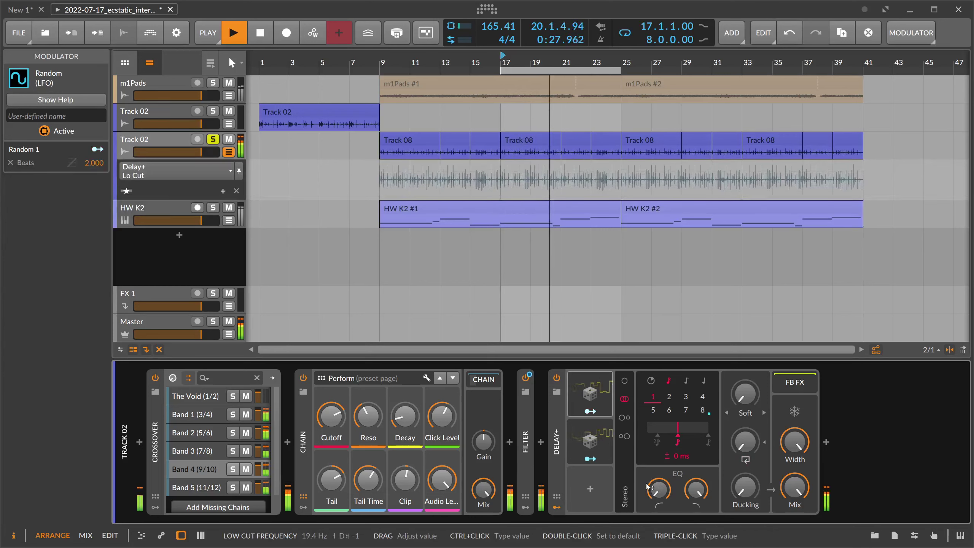
key("space")
Add a Steps modulator to Delay+ and turn down the delay's Mix
left_click(591, 490)
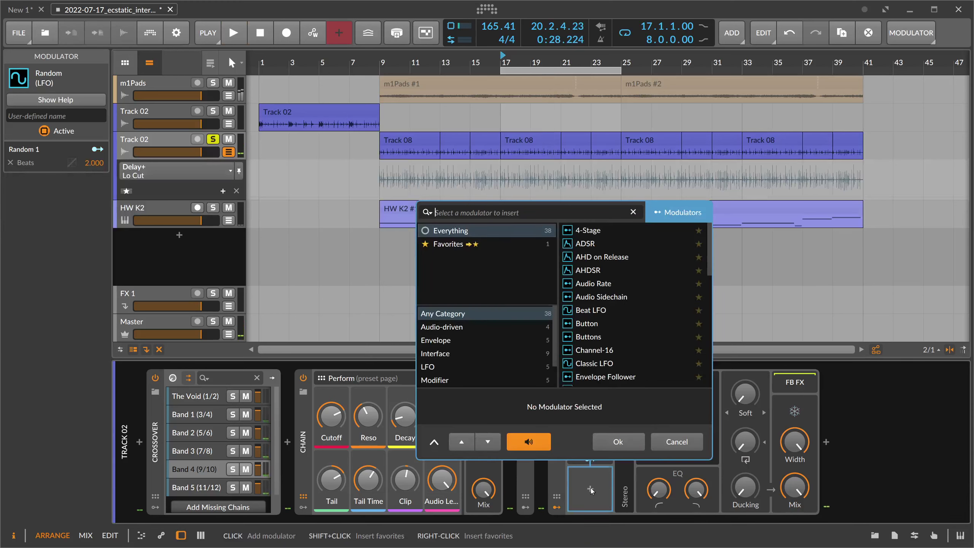
type("step")
key("Return")
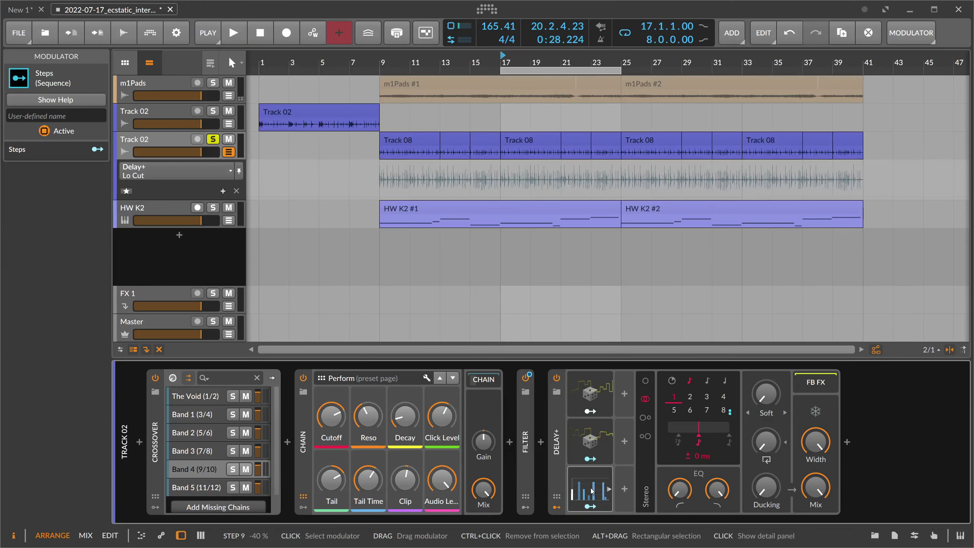
left_click_drag(816, 486, 816, 480)
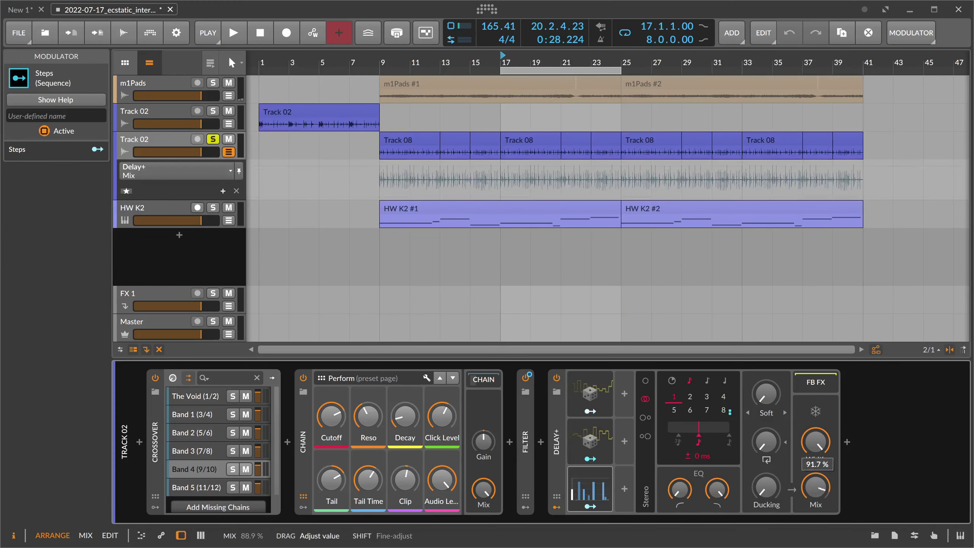
Raise only the last four of the Steps modulator's 16 steps to 100% and start playback
left_click(594, 482)
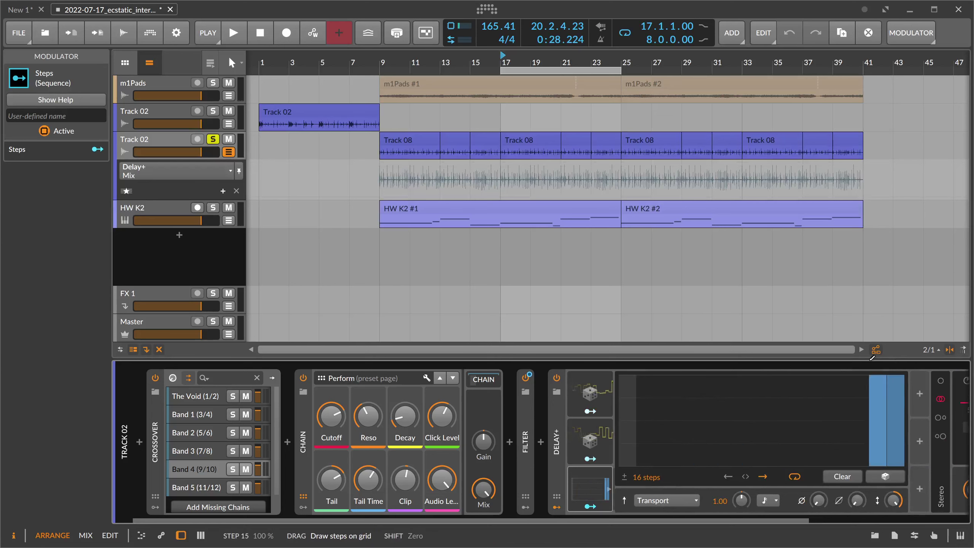
scroll(641, 496, "down", 5)
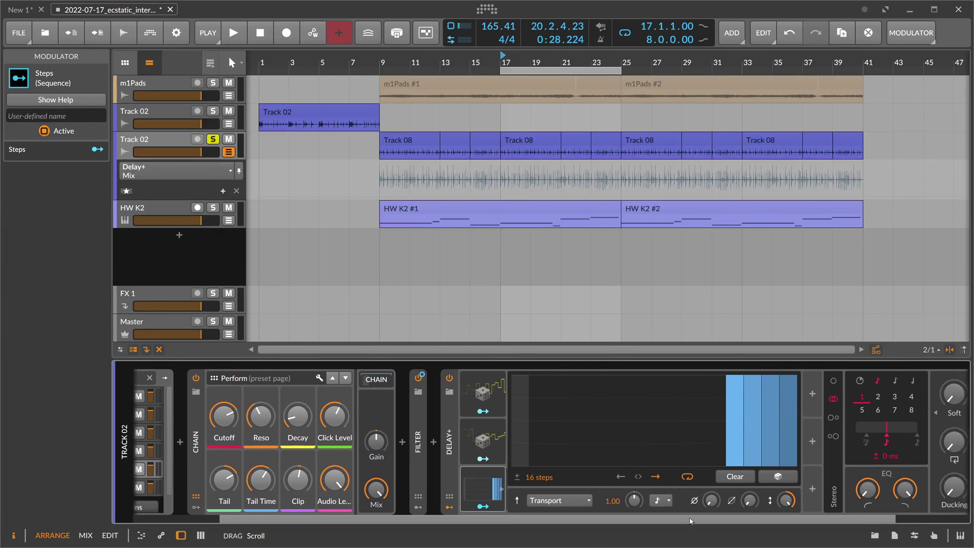
key("space")
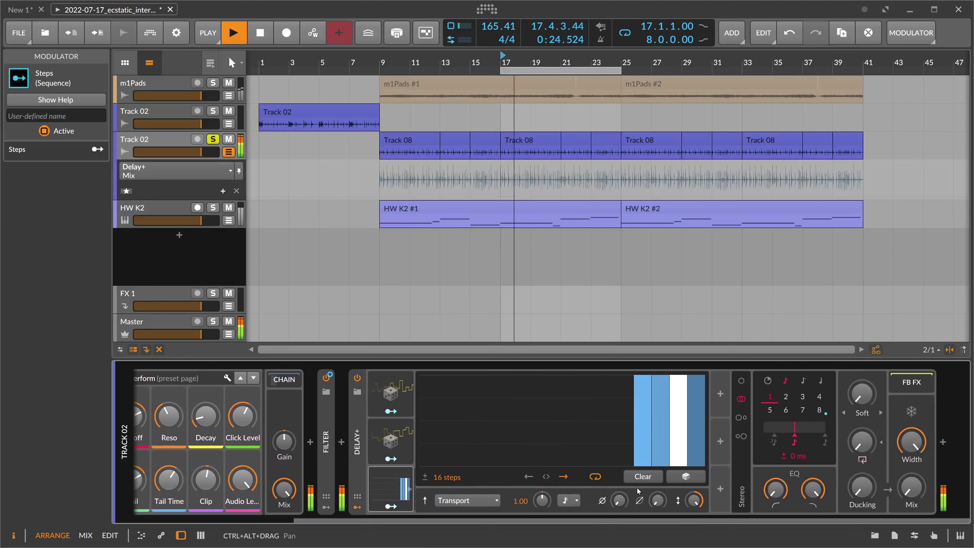
Map the Steps modulator to Delay+'s Mix with an amount of 1.000 and stop playback
left_click(390, 507)
left_click_drag(912, 487, 912, 449)
left_click(390, 506)
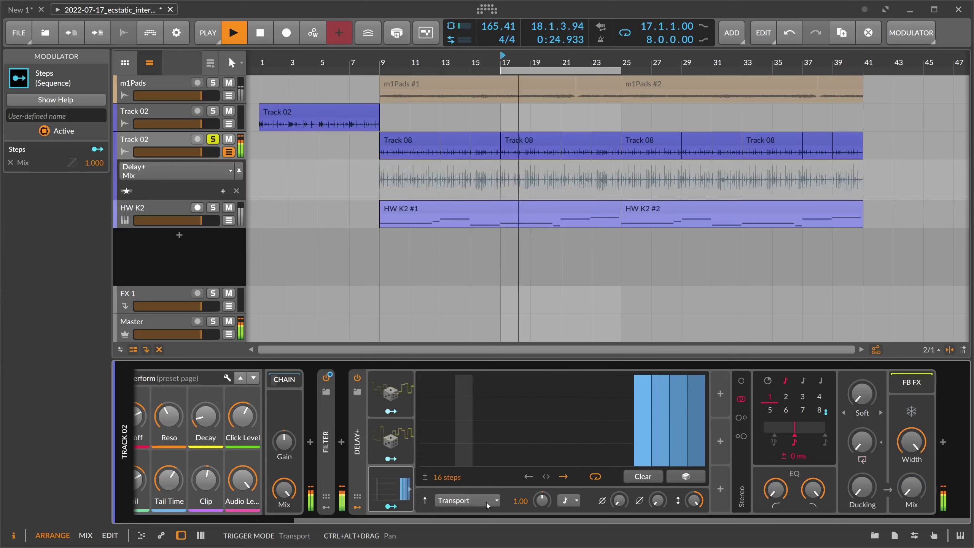
key("space")
Audition the Steps modulator at an 8th-note timebase, set it to quarter note and keep only the last two steps raised
left_click(568, 500)
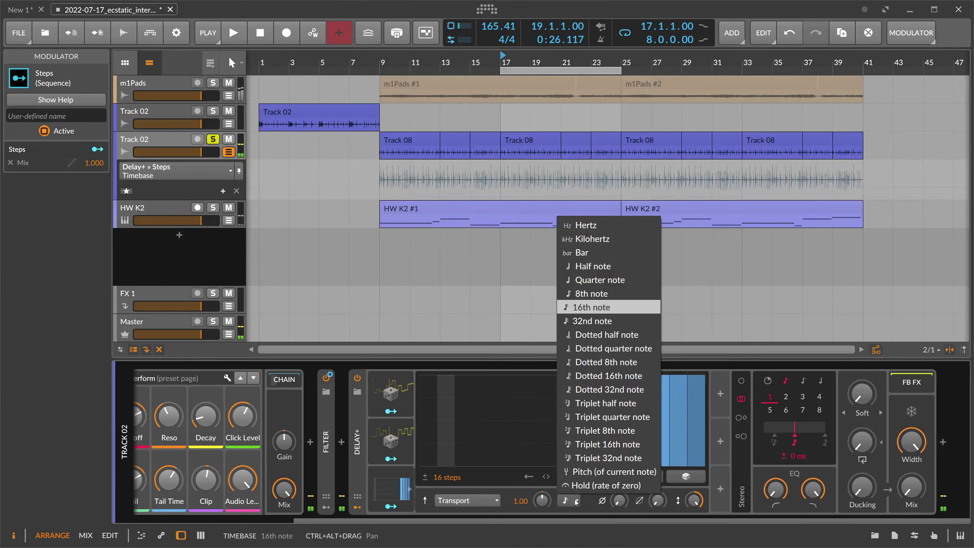
left_click(601, 293)
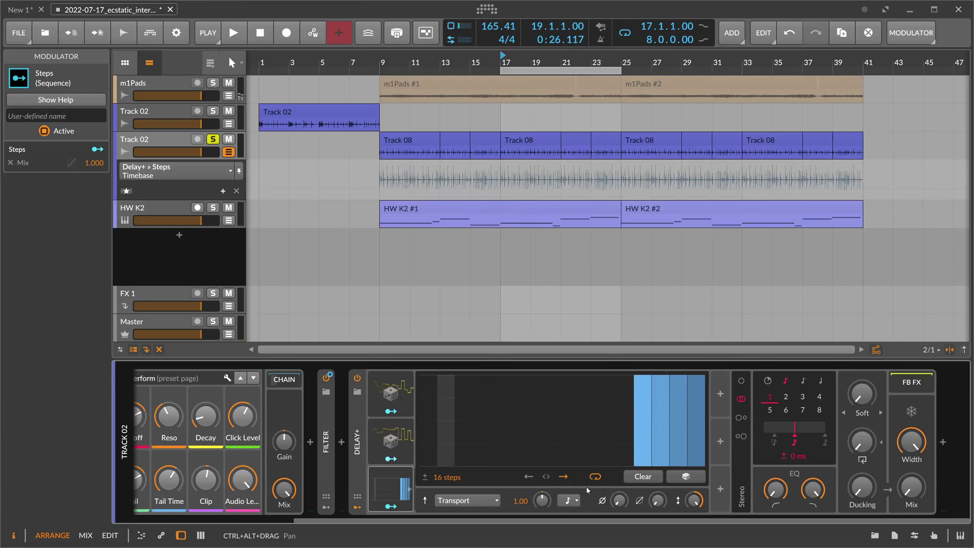
key("space")
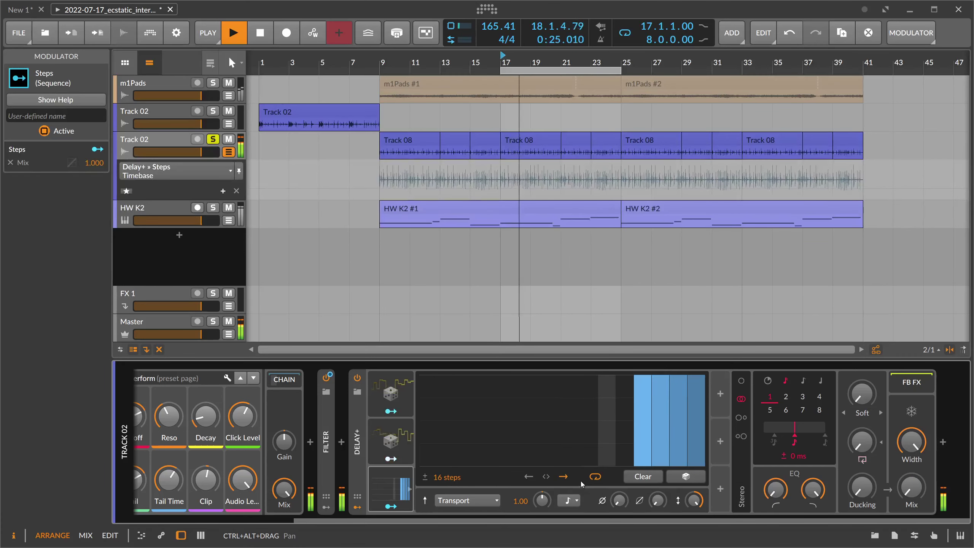
left_click(569, 499)
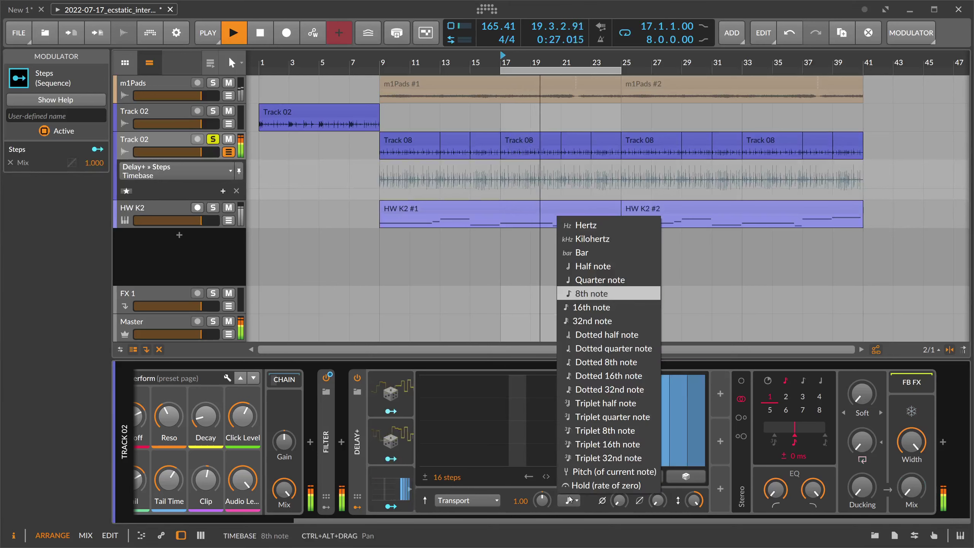
left_click(600, 280)
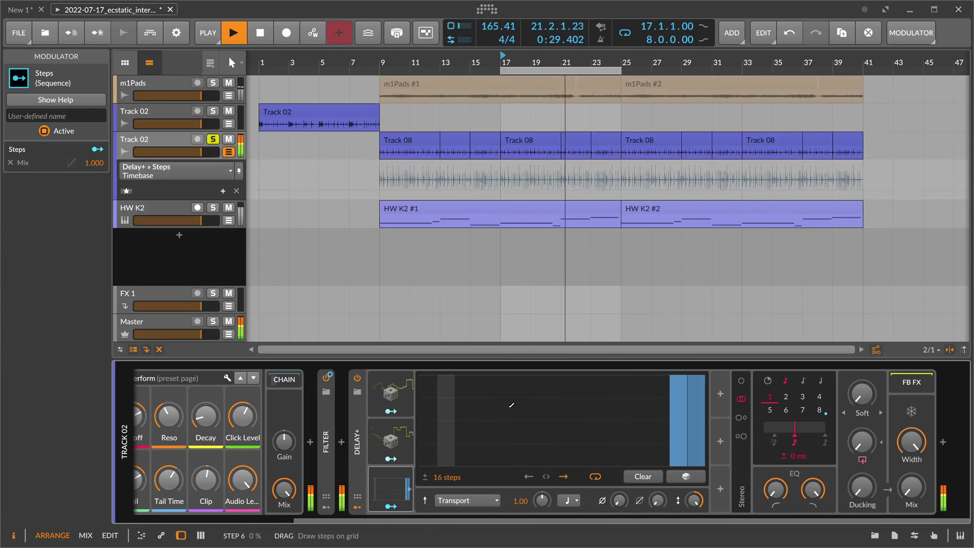
Expand the collapsed Filter device and hide Delay+'s modulators in the device chain
left_click_drag(438, 519, 369, 519)
double_click(410, 453)
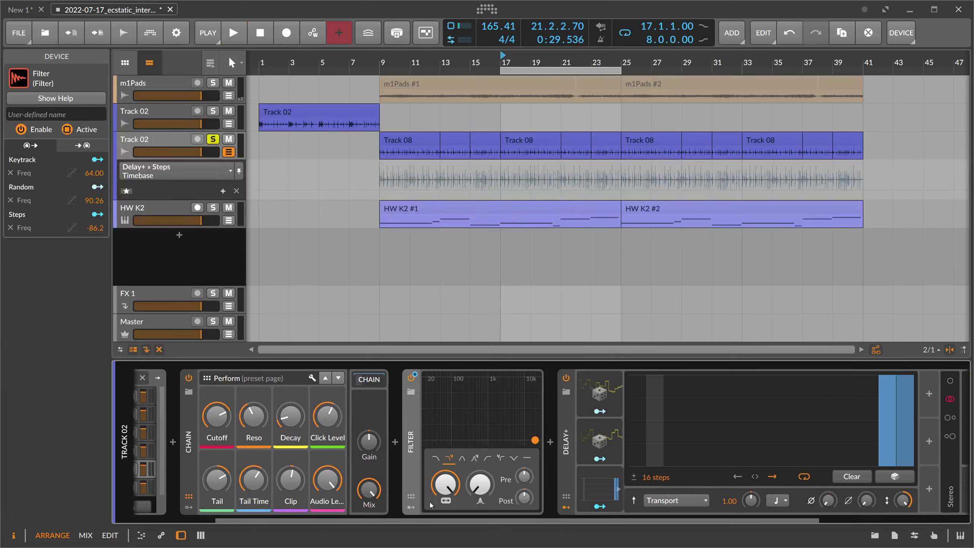
left_click_drag(429, 520, 539, 518)
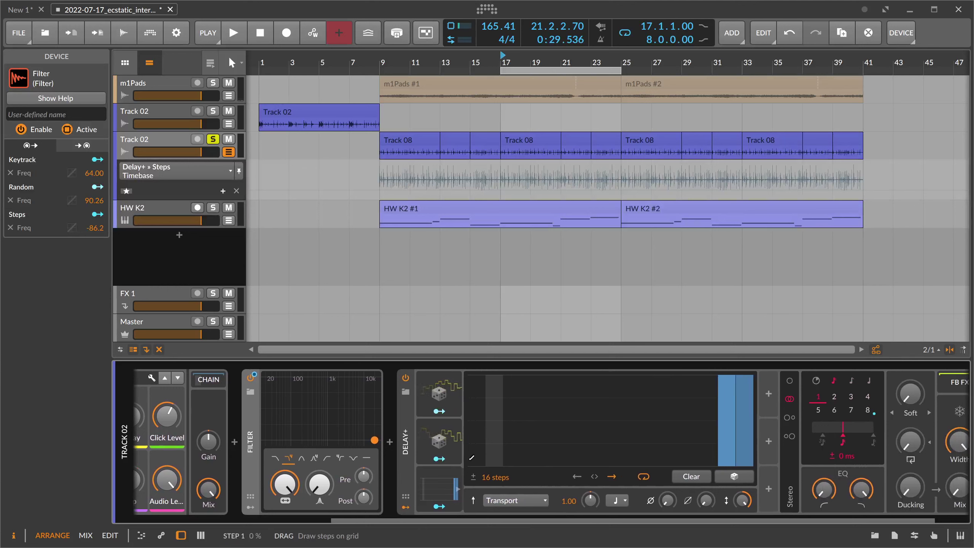
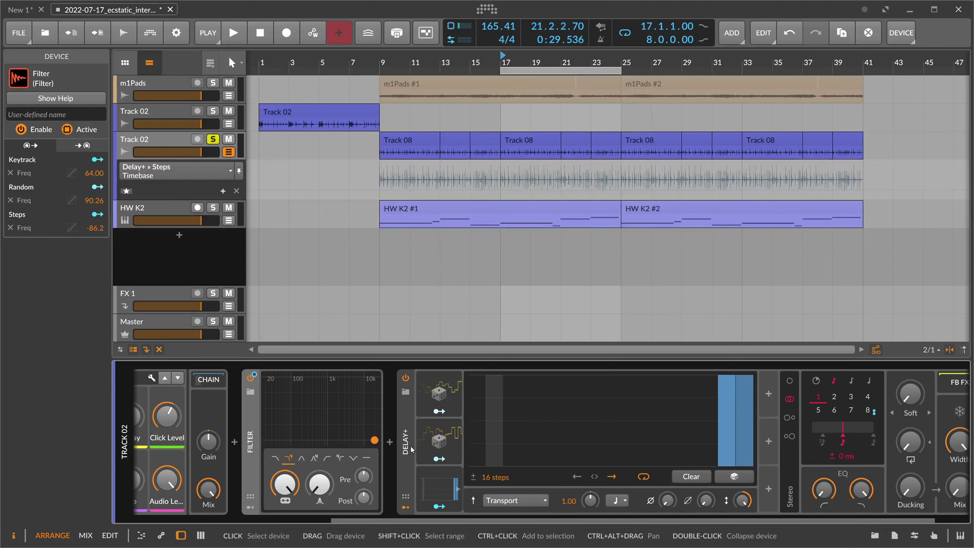
double_click(408, 505)
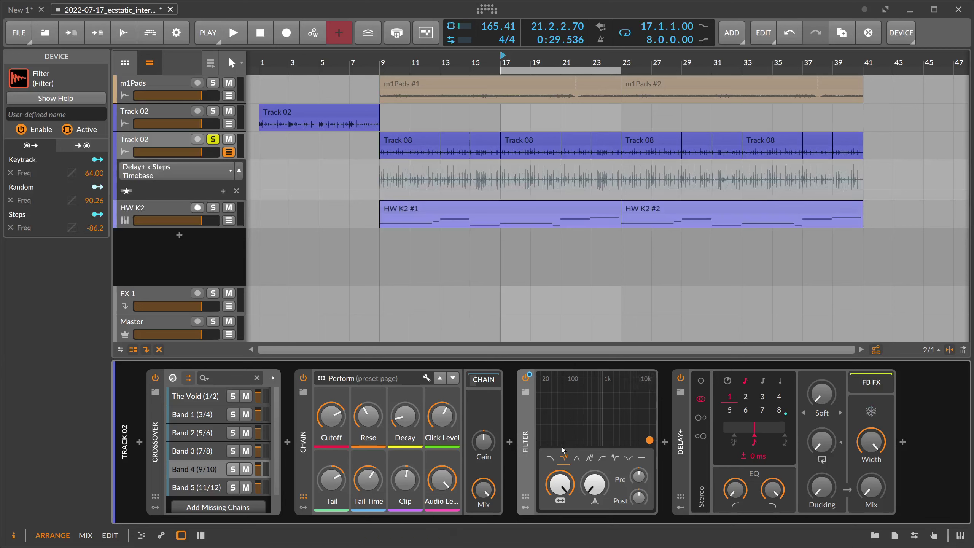
Group the Filter device into an FX Layer container
left_click(528, 438, "ctrl")
left_click(528, 438)
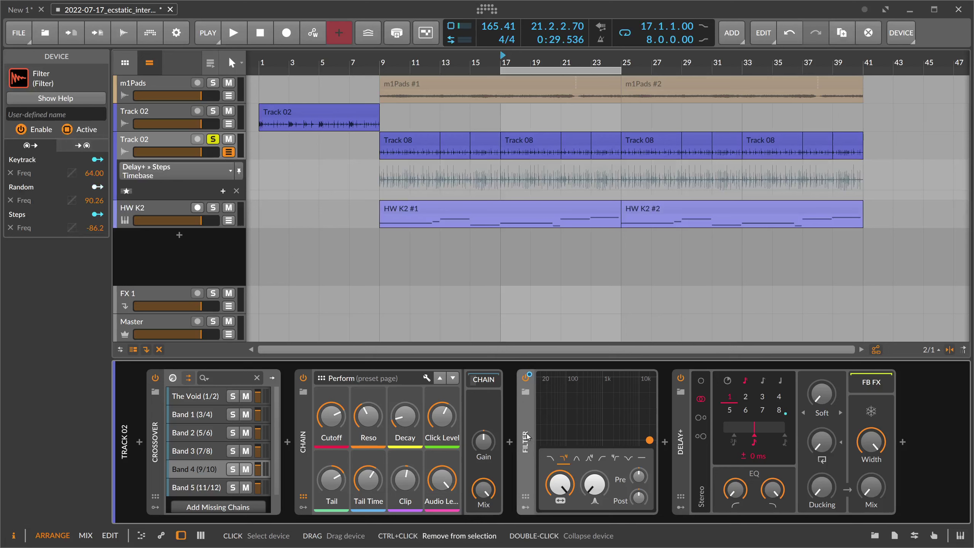
key("ctrl+g")
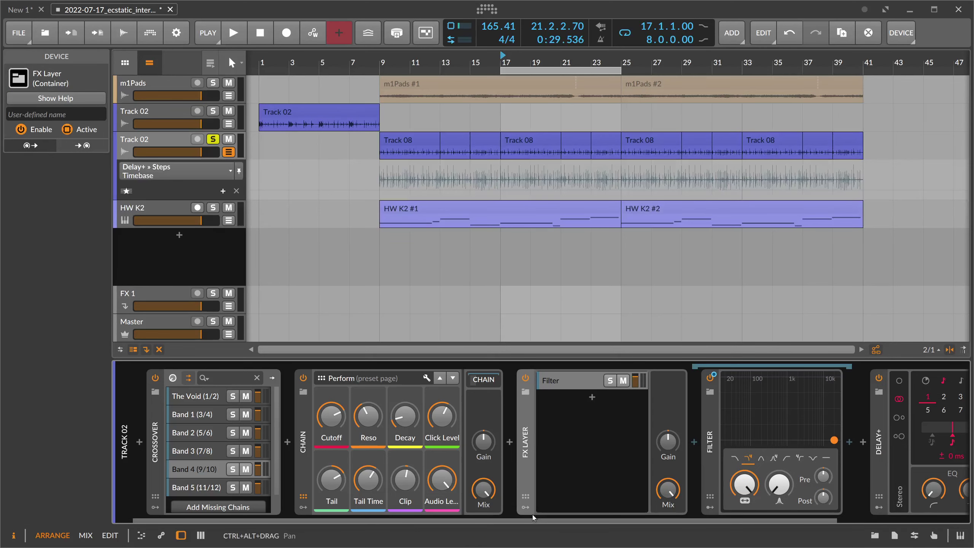
Convert the FX Layer to an FX Selector and move Delay+ into it as a second layer below Filter
right_click(526, 394)
left_click(522, 410)
right_click(523, 411)
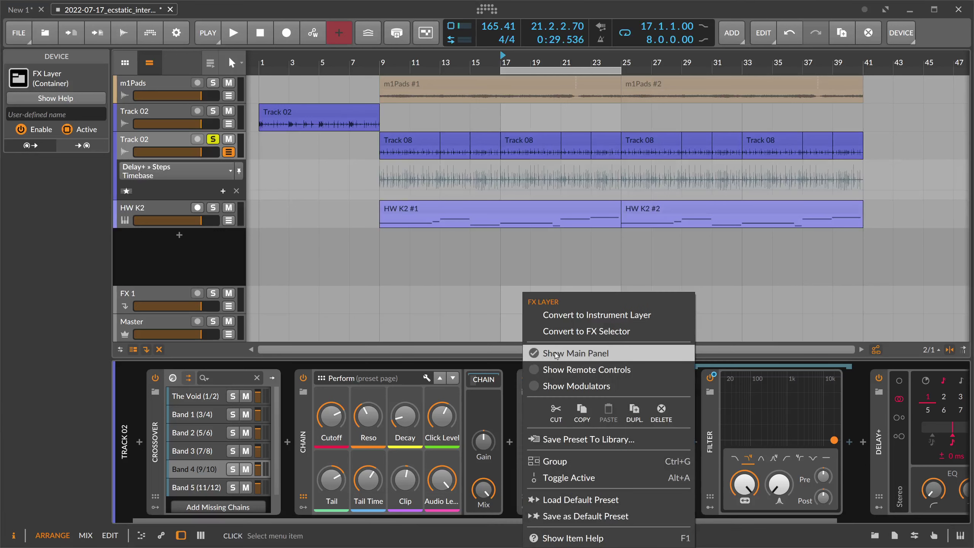
left_click(575, 332)
left_click_drag(700, 429, 583, 413)
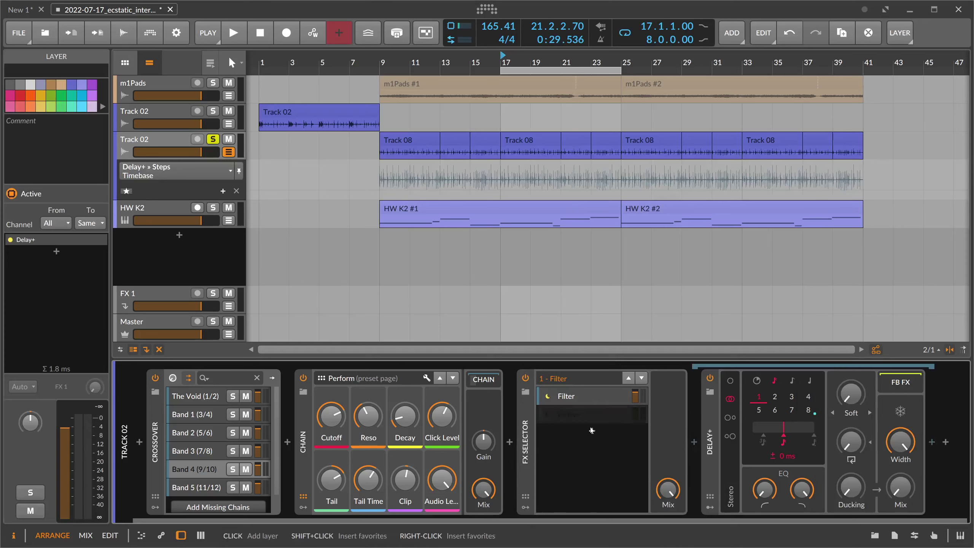
Show the FX Selector's modulators and add a Random modulator to the first slot
left_click(525, 507)
left_click(544, 392)
type("stz")
key("BackSpace")
key("BackSpace")
key("BackSpace")
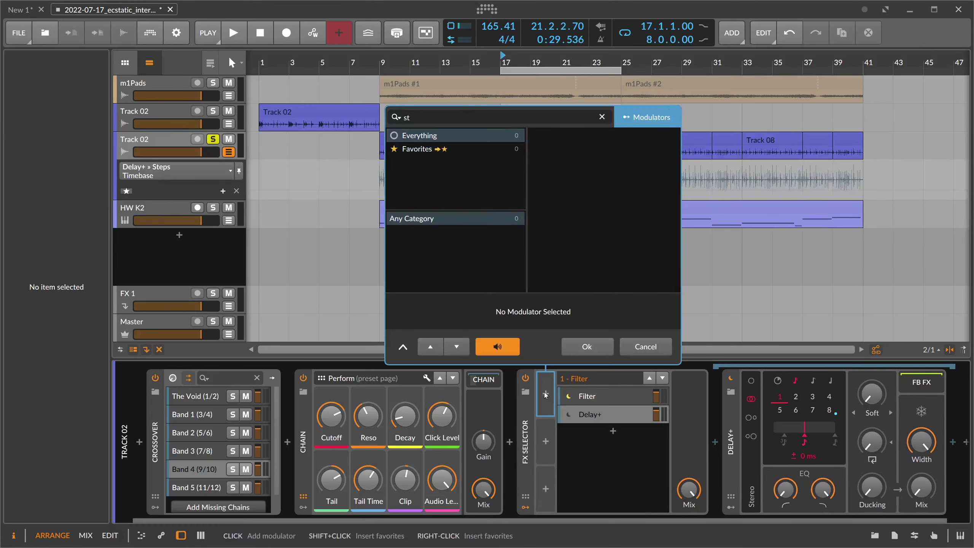
type("rand")
key("Return")
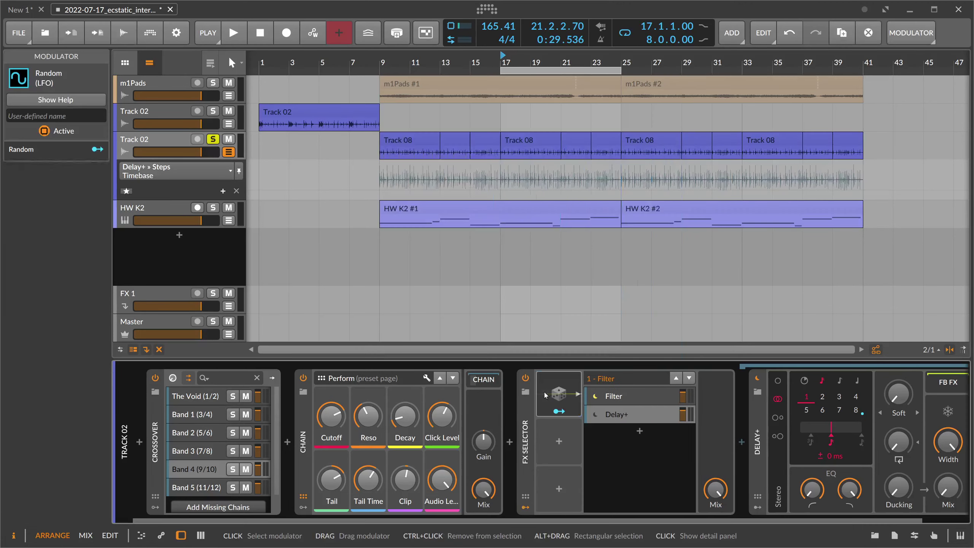
Map the Random modulator to the FX Selector's layer Index with an amount of 1.000
left_click(561, 410)
left_click_drag(592, 382, 593, 346)
left_click(561, 411)
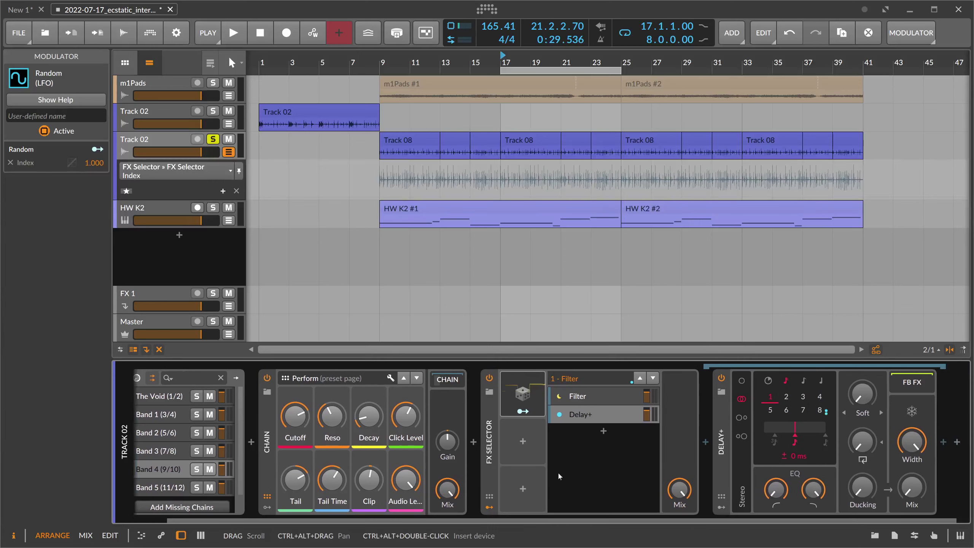
Change the FX Selector's Random modulator to a shorter note-value timebase
left_click(534, 392)
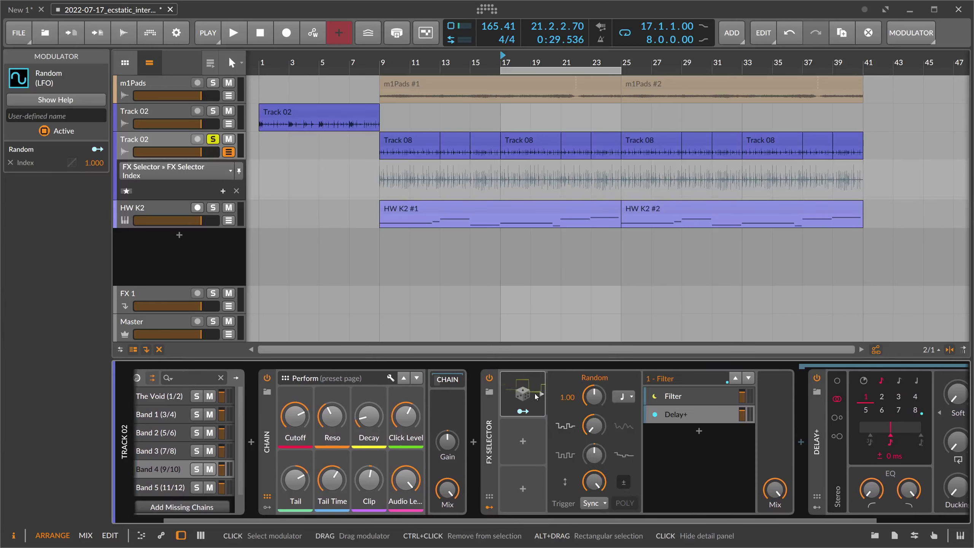
left_click(623, 396)
left_click(652, 216)
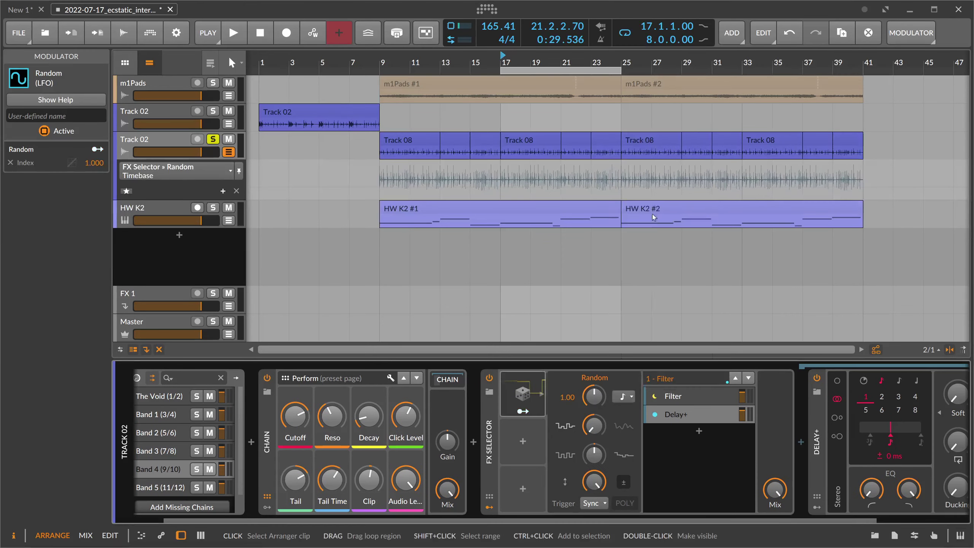
left_click_drag(529, 518, 637, 518)
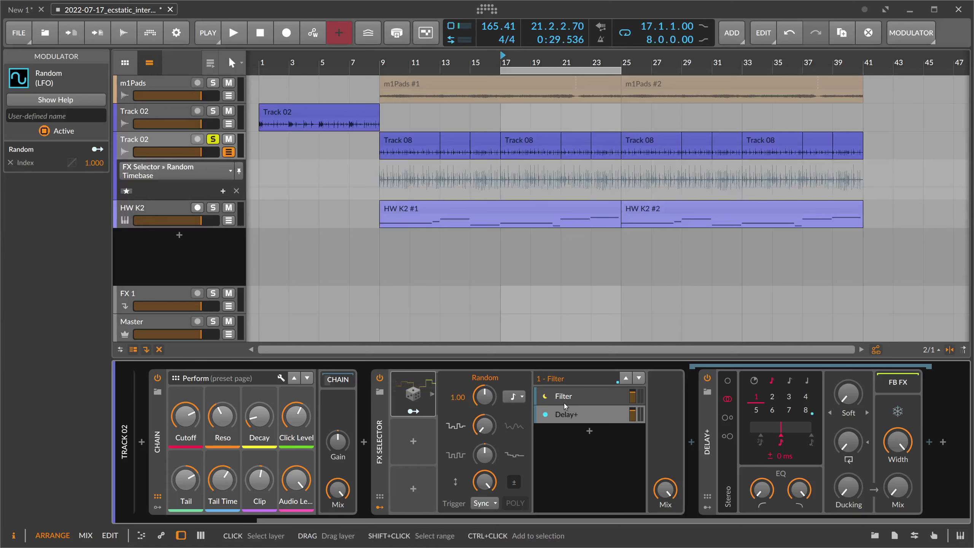
Play the loop to audition the random switching between the Filter and Delay+ layers
left_click(419, 411)
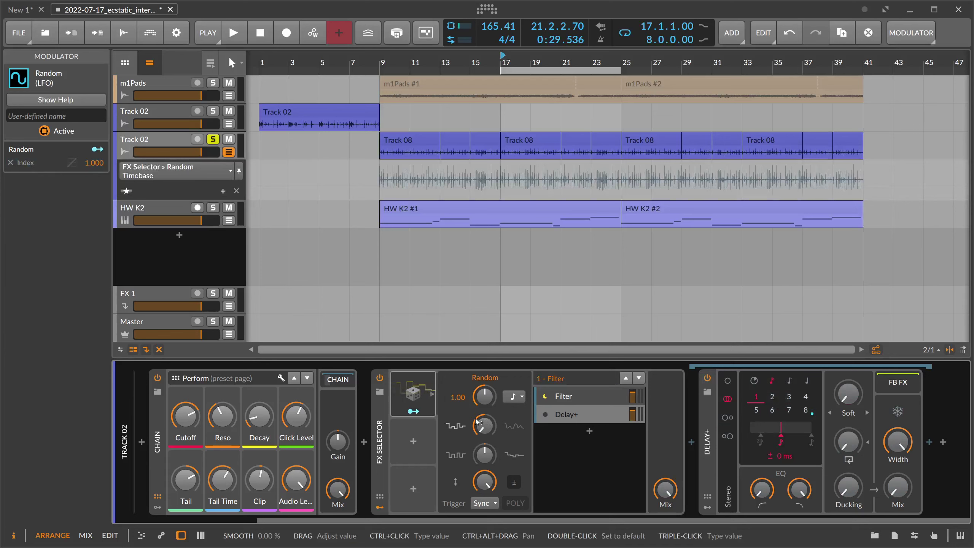
key("space")
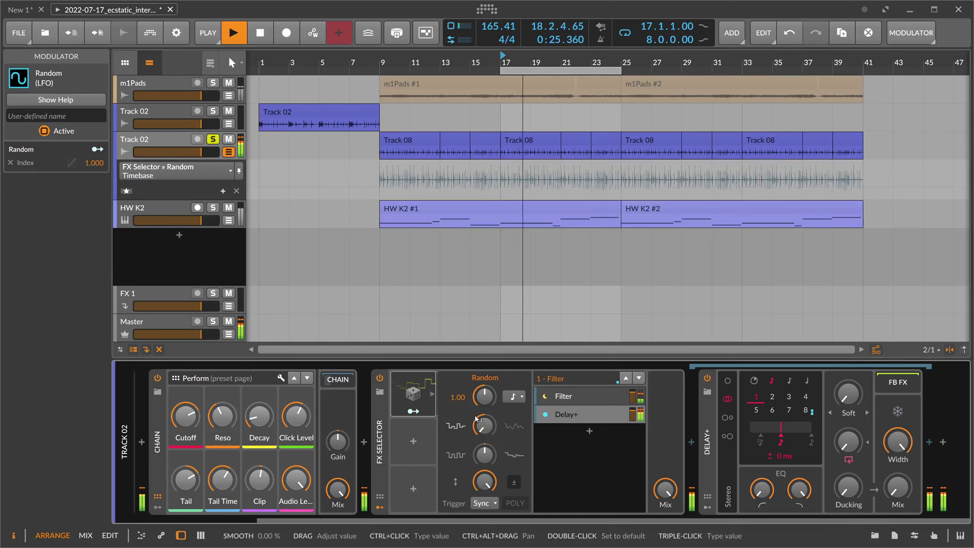
key("space")
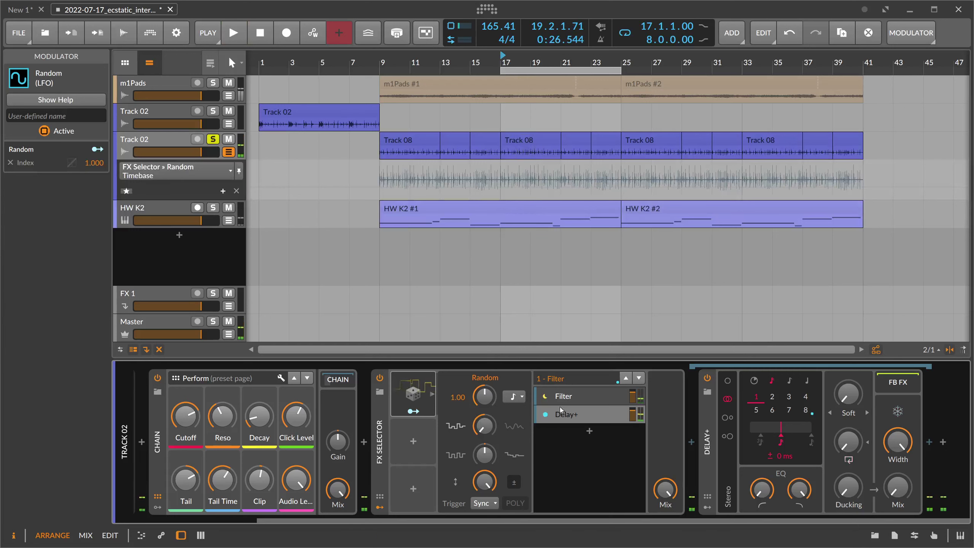
Select the Filter layer in the FX Selector and show the Filter device's modulators
left_click(559, 399)
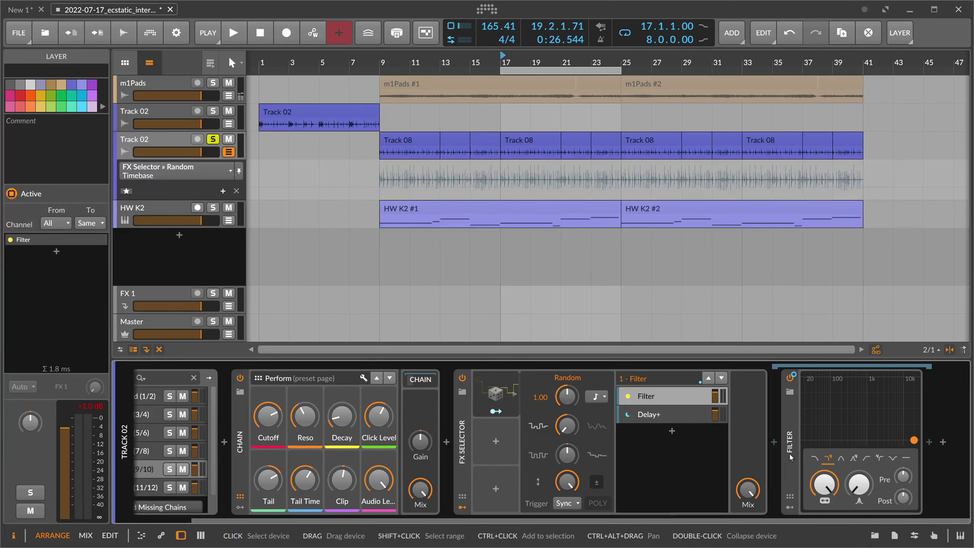
left_click(791, 508)
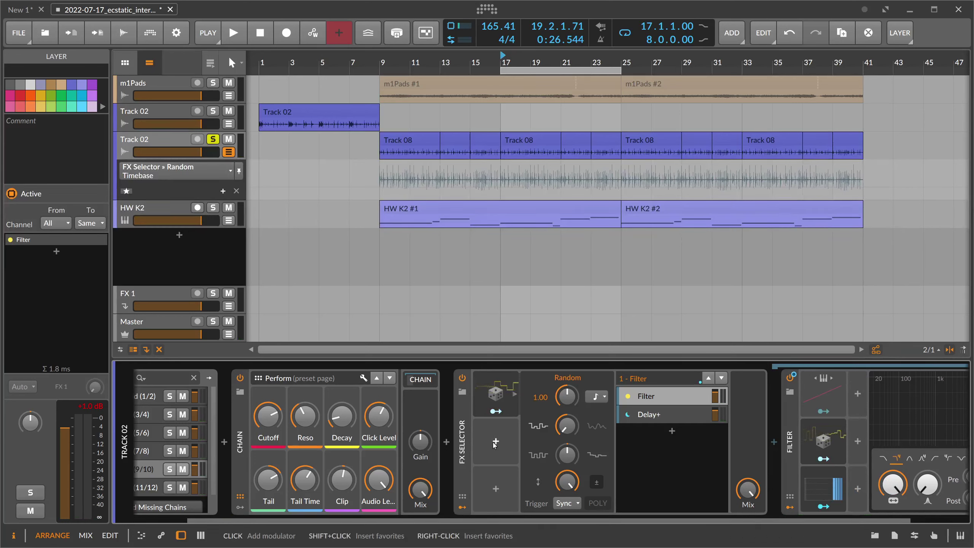
In the Delay+ layer's Steps modulator, set the length to 14 steps with only the last two steps at full level
left_click_drag(506, 521, 637, 520)
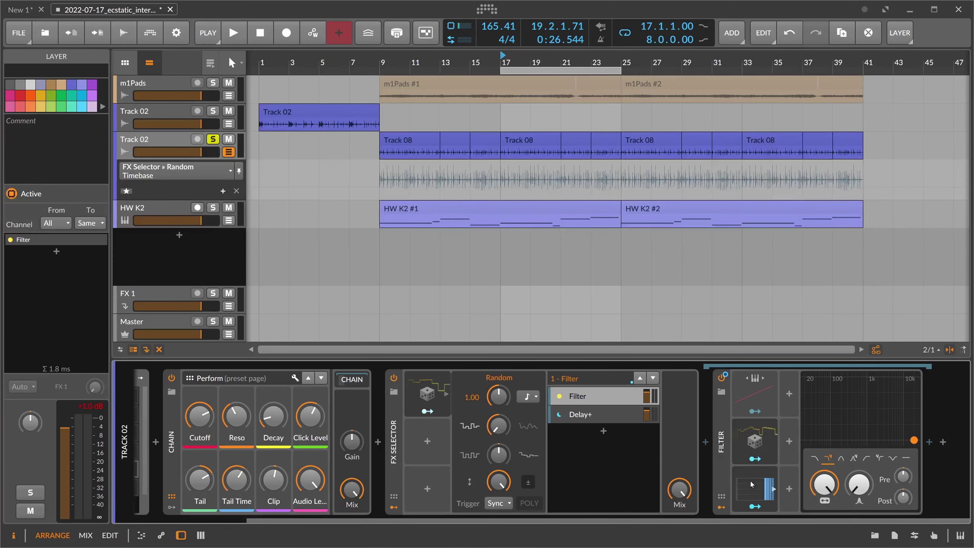
left_click(605, 414)
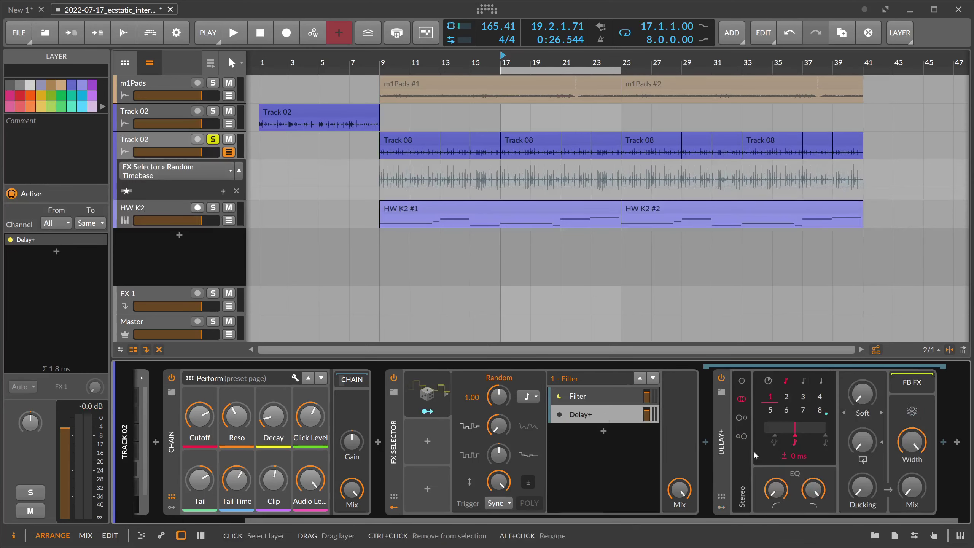
left_click(721, 506)
left_click(756, 480)
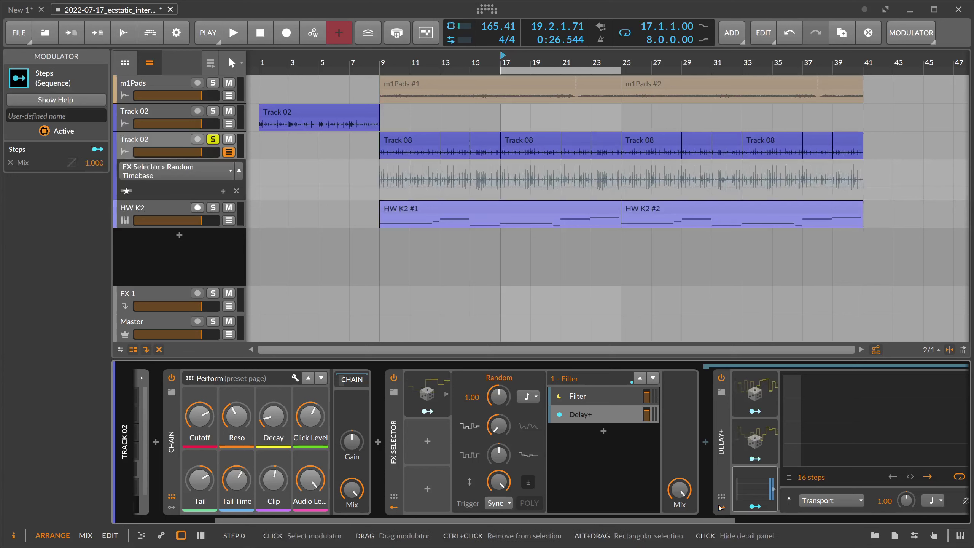
scroll(722, 506, "down", 7)
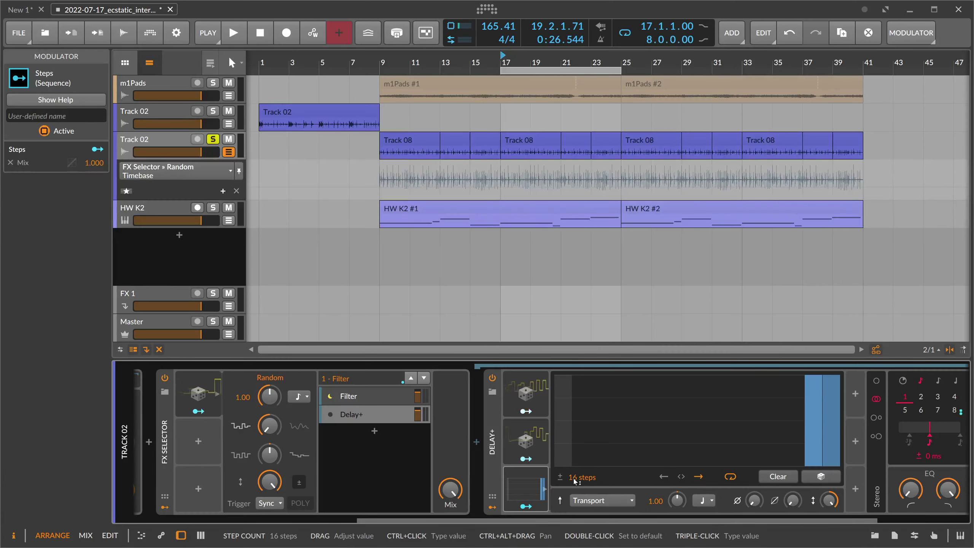
left_click_drag(575, 481, 575, 486)
mouse_move(826, 443)
left_mouse_down()
mouse_move(829, 377)
mouse_move(809, 377)
left_mouse_up()
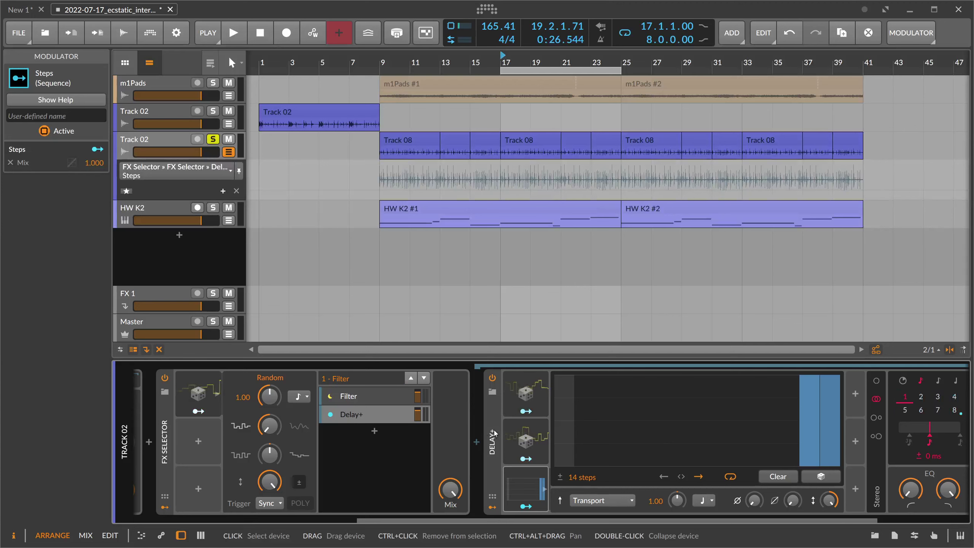
Add a Phaser+ device as a third FX Selector layer and audition it as the active layer with its Mix fully up
left_click(207, 389)
left_click(216, 393)
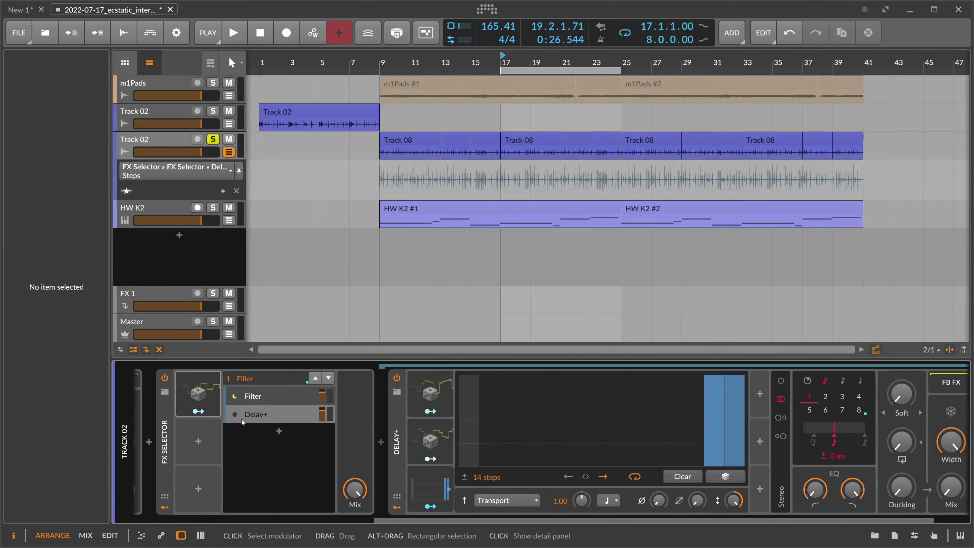
left_click(280, 432)
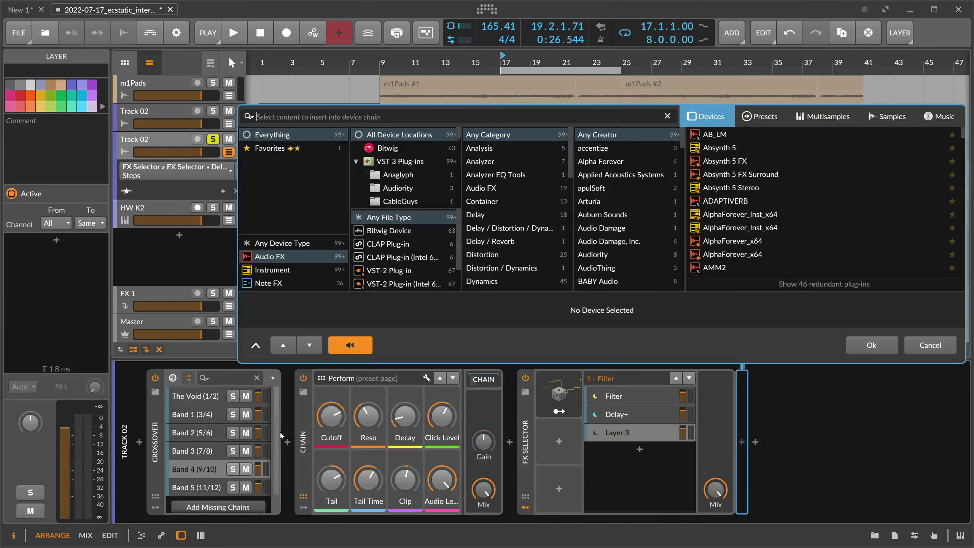
type("phaser")
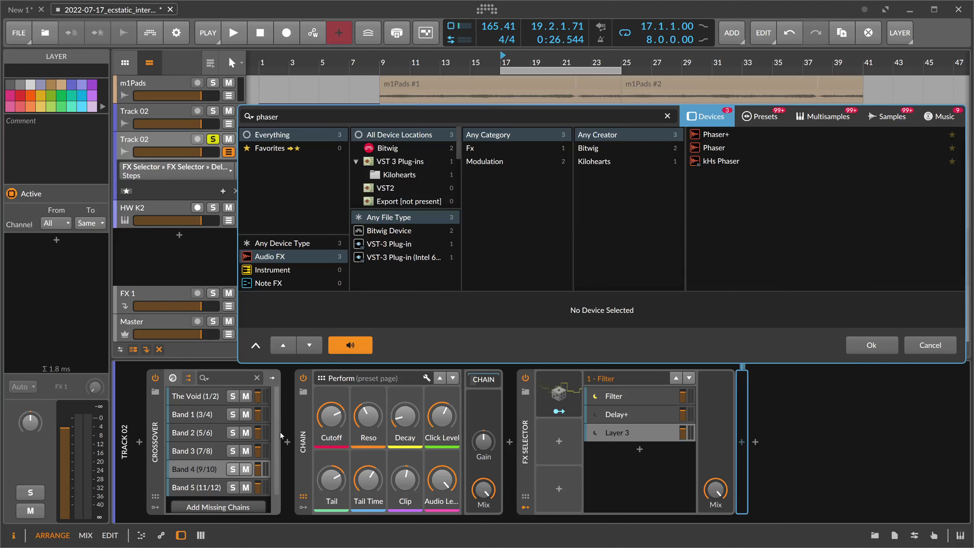
key("Return")
left_click(582, 435)
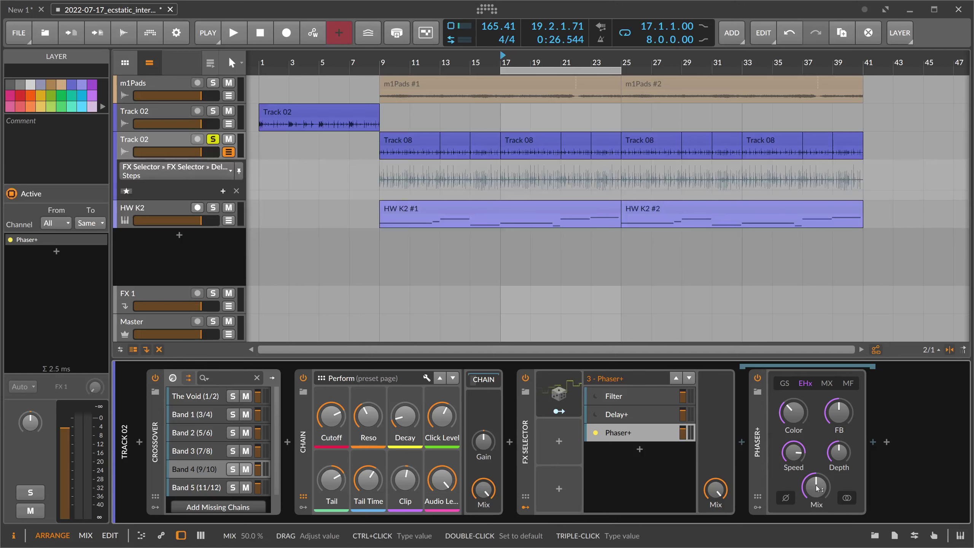
key("space")
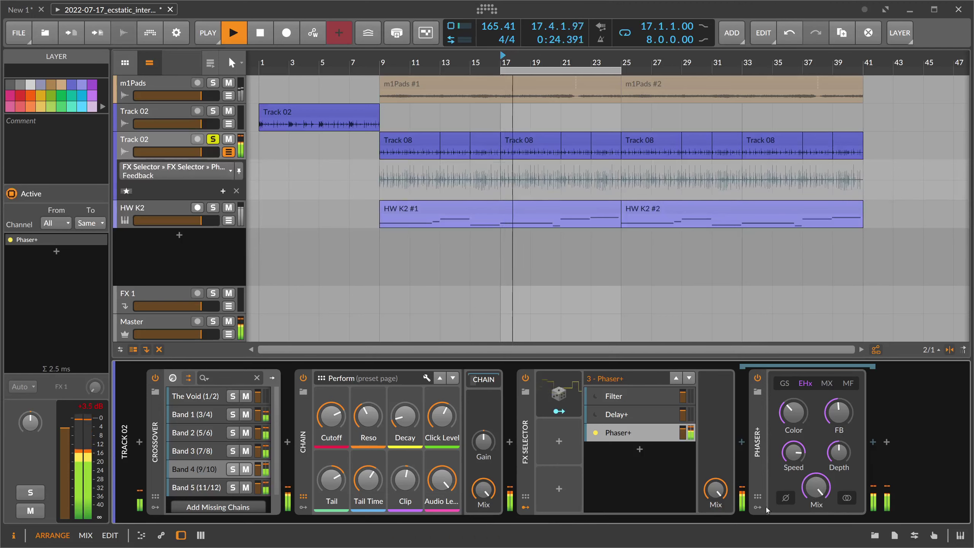
key("space")
Show the Phaser+ device's modulators and add a Random modulator to it
left_click(758, 497)
left_click(777, 394)
type("ra")
key("Down")
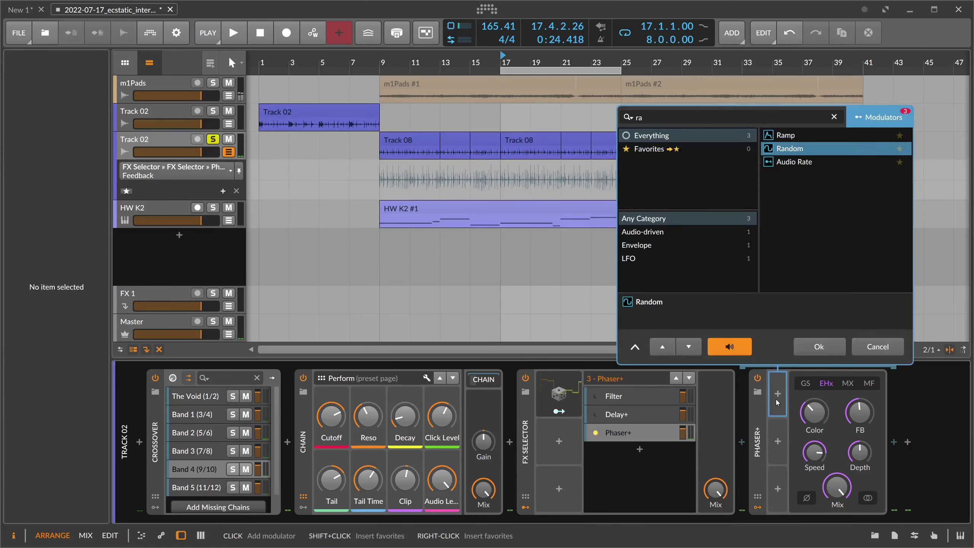
key("Return")
left_click(790, 411)
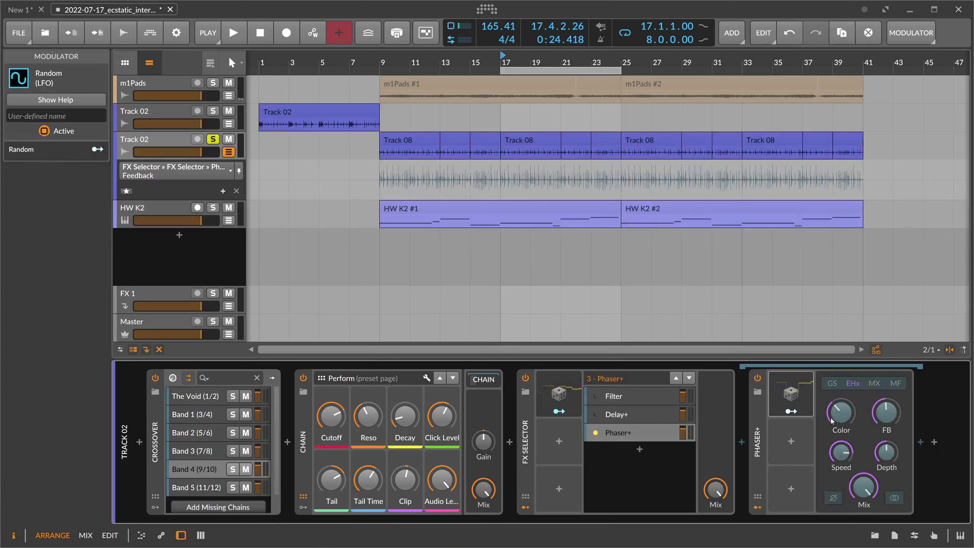
Lower the Phaser+ Color and map the Random modulator to it with an amount of 1.000
left_click(835, 414)
left_click(794, 412)
left_click_drag(840, 412, 838, 357)
left_click(792, 412)
Duplicate the Random modulator in Phaser+ and map the copy to the phaser mode, starting from GS
left_click_drag(790, 395, 790, 443)
left_click(791, 458)
left_click_drag(863, 383, 863, 357)
left_click(791, 458)
key("Escape")
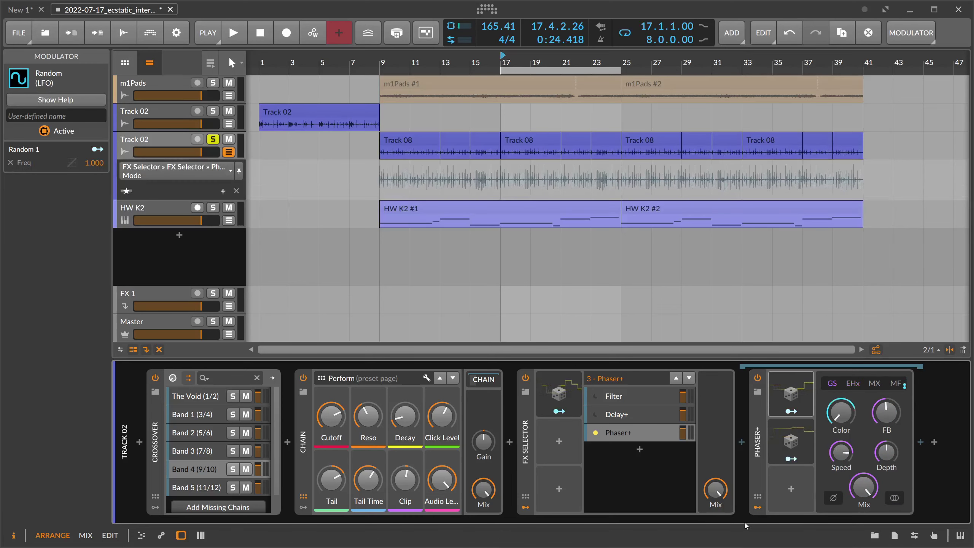
Play the loop and lower the Phaser+ Speed while listening
key("space")
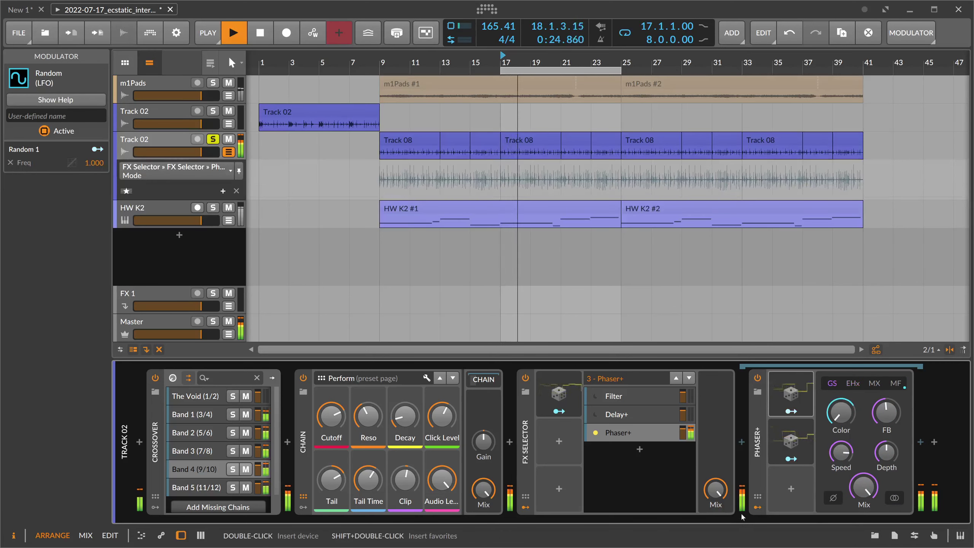
mouse_move(841, 452)
left_mouse_down()
mouse_move(840, 477)
mouse_move(841, 390)
mouse_move(840, 476)
mouse_move(840, 463)
left_mouse_up()
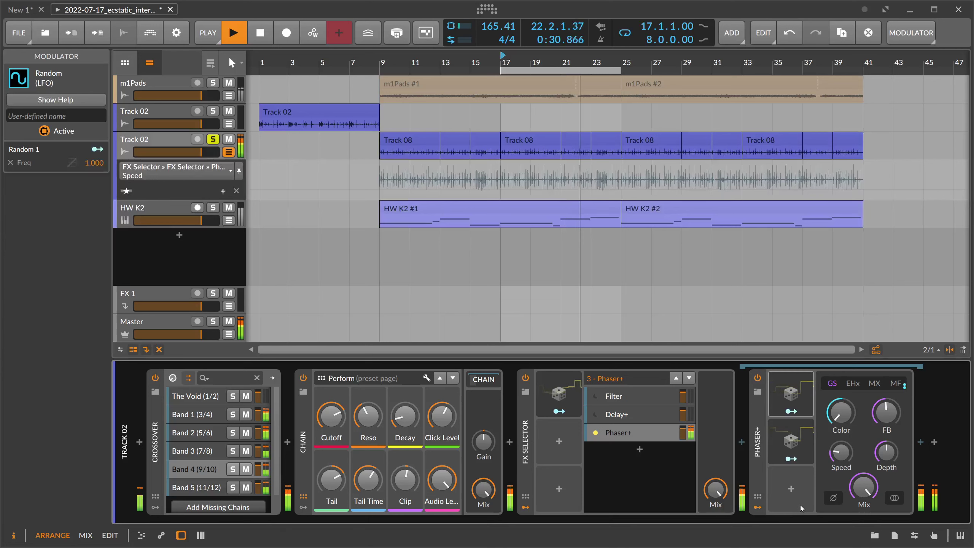
key("space")
Add a Steps modulator to Phaser+ and leave only the last two of its 16 steps at full level
left_click(793, 491)
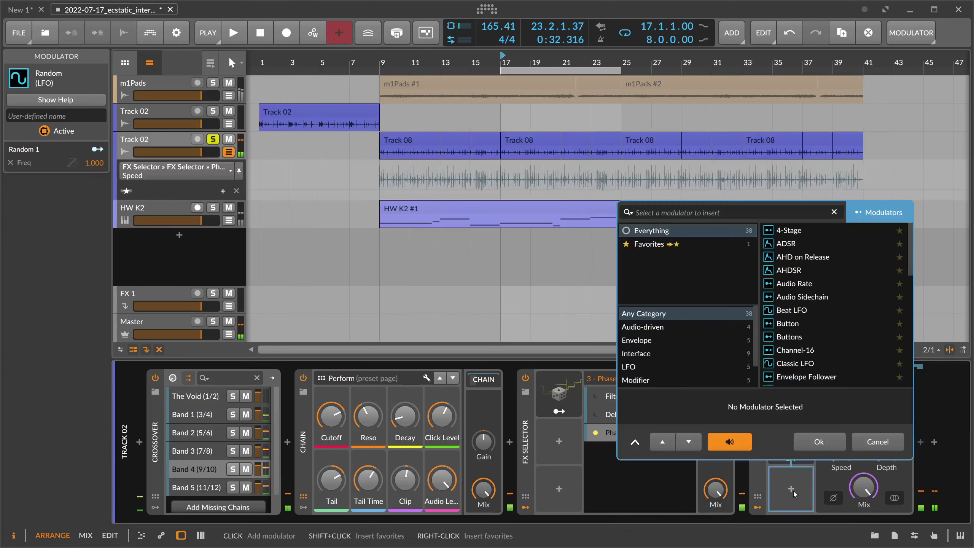
type("step")
key("Return")
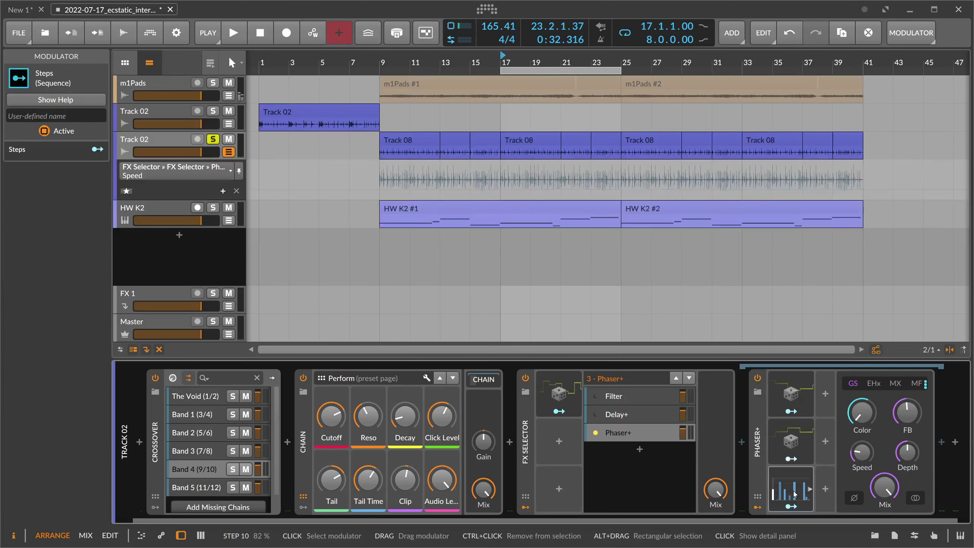
left_click_drag(713, 517, 884, 515)
mouse_move(593, 466)
left_mouse_down()
mouse_move(643, 488)
mouse_move(876, 493)
mouse_move(865, 403)
mouse_move(840, 351)
left_mouse_up()
Map the Steps modulator to the Phaser+ Mix with an amount of 1.000 and turn the base Mix down to minimum
left_click(556, 506)
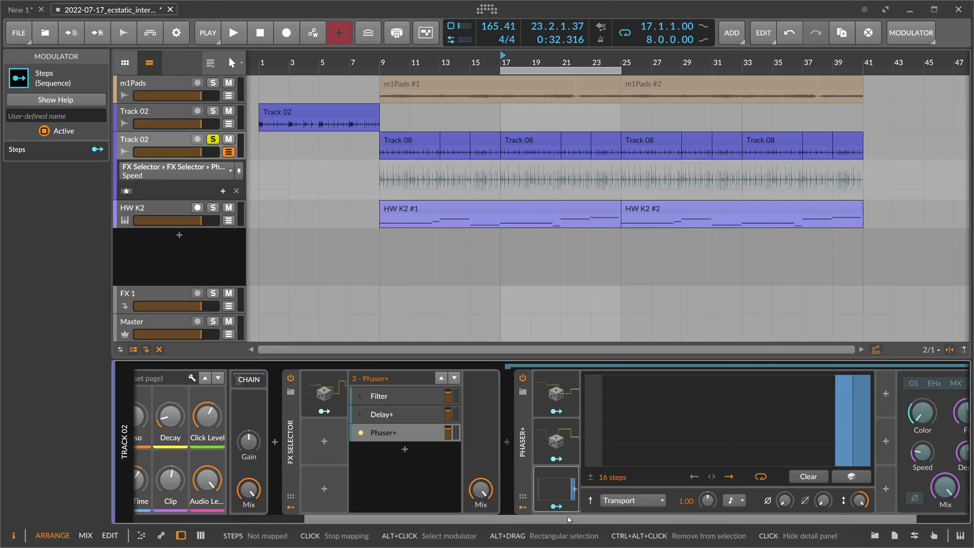
left_click_drag(568, 518, 743, 511)
left_click_drag(873, 487, 873, 445)
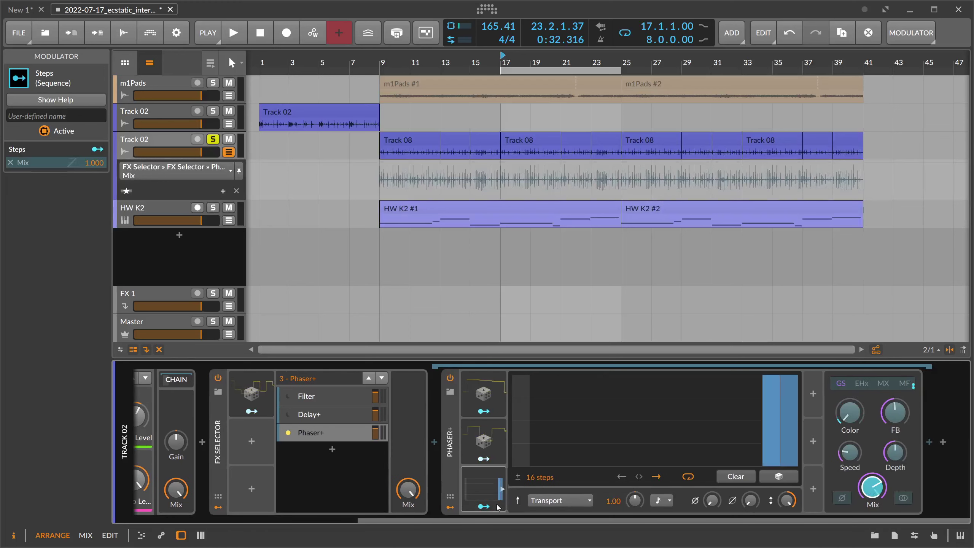
left_click(494, 506)
left_click_drag(873, 487, 872, 526)
With the loop playing, draw steps 12 to 14 of the Phaser+ Steps modulator at full level and choose its timebase
key("space")
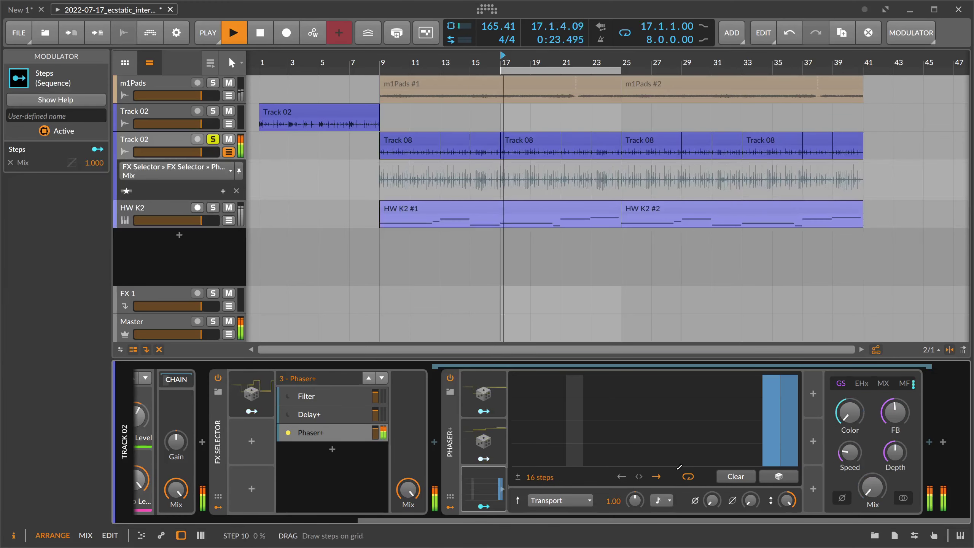
mouse_move(753, 384)
left_mouse_down()
mouse_move(740, 355)
mouse_move(717, 361)
left_mouse_up()
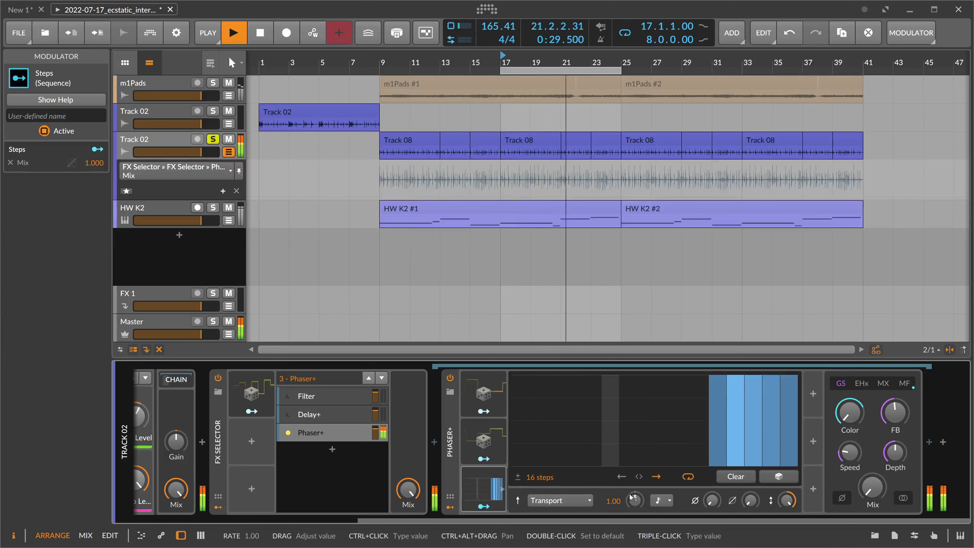
left_click(664, 500)
left_click(685, 292)
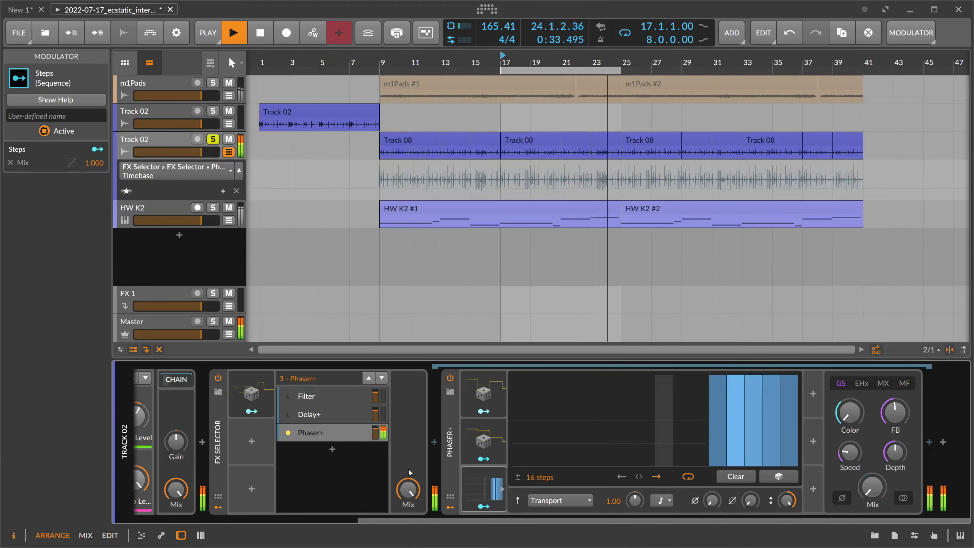
key("space")
Make Filter the FX Selector's active layer and raise the Random modulator's mapping to the layer Index to 2.000
left_click(288, 396)
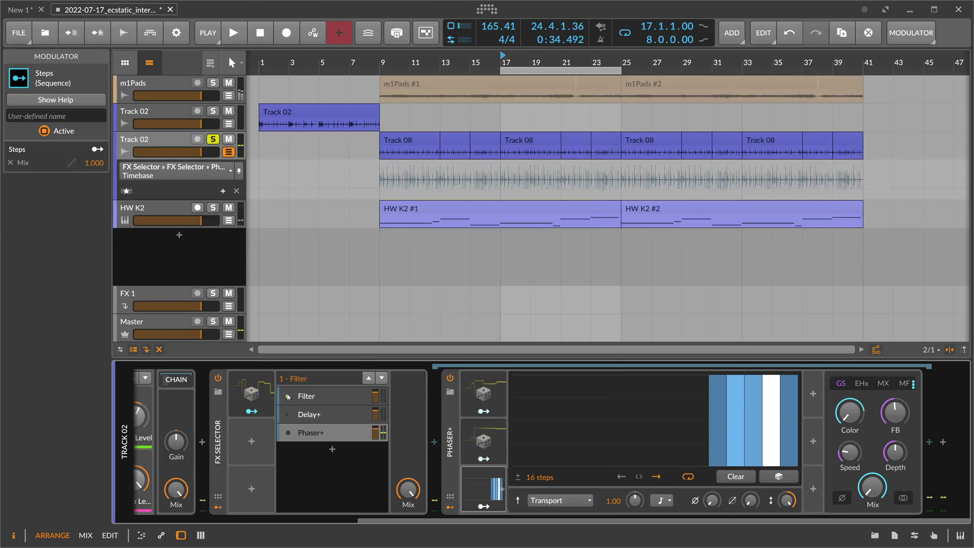
left_click(251, 411)
left_click(290, 380)
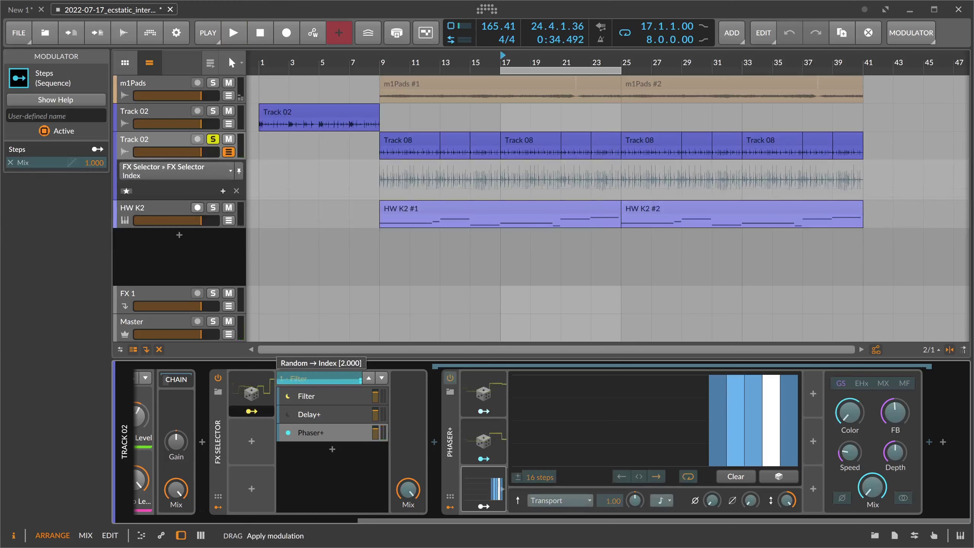
left_click(273, 413)
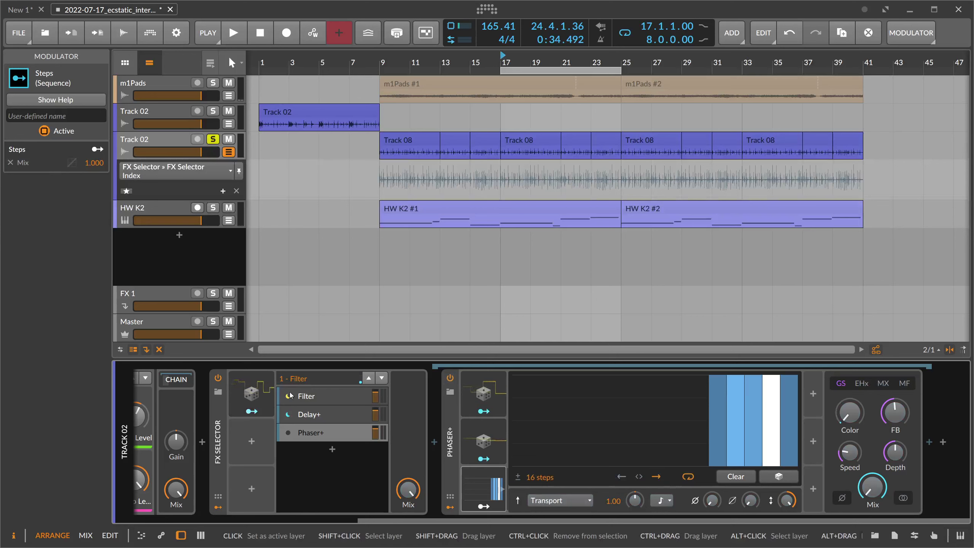
Play the loop to audition the random switching between the Filter, Delay+ and Phaser+ layers
key("space")
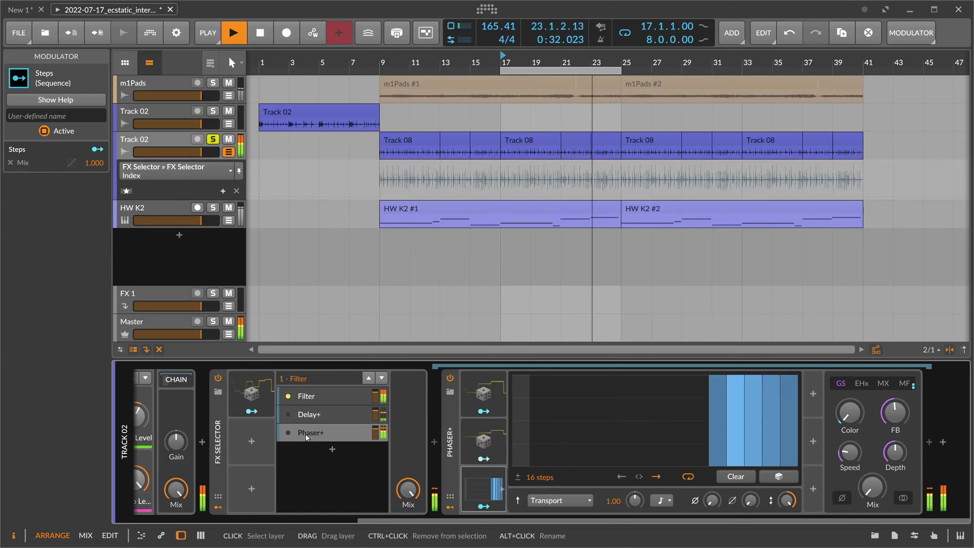
key("space")
Collapse the Phaser+ layer's device view and disable the FX Selector
left_click(319, 436)
left_click(320, 436)
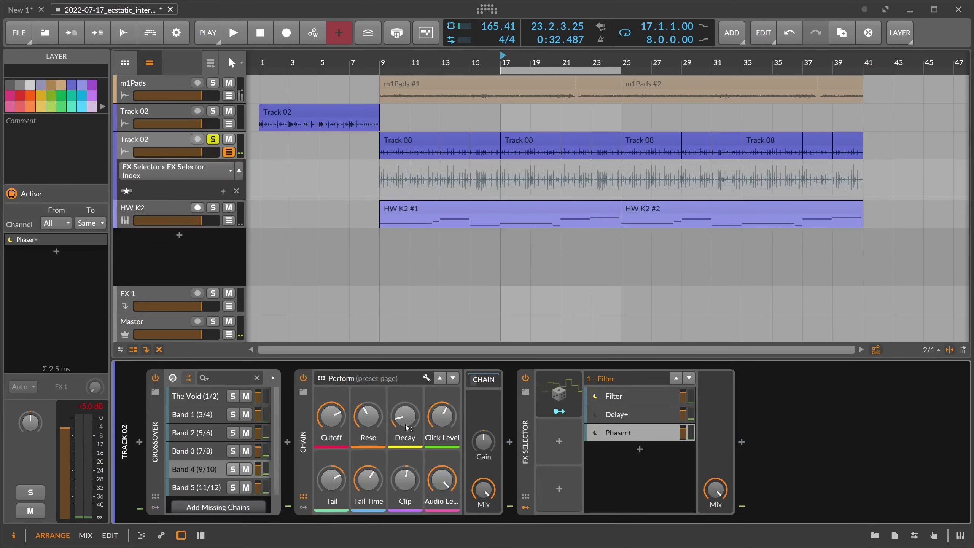
left_click(525, 378)
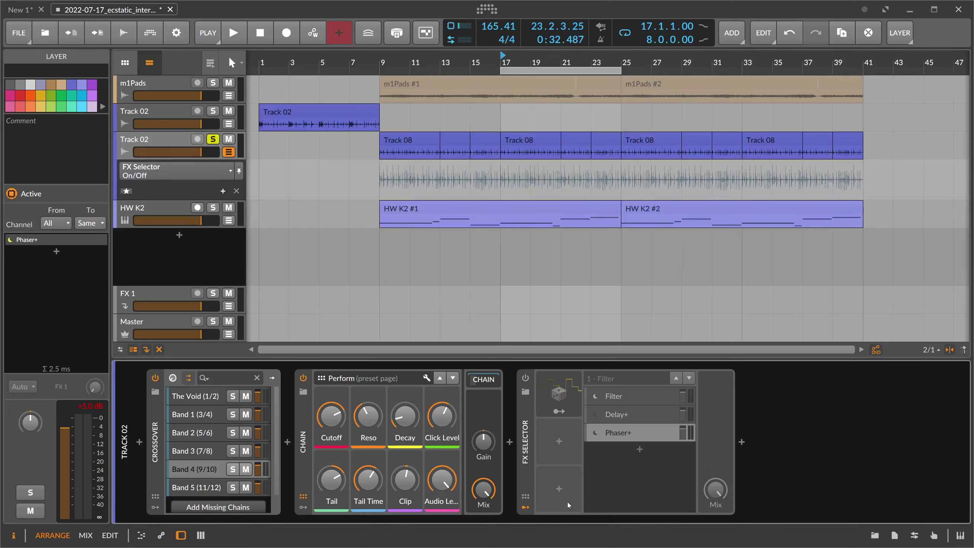
Add a Reverb device after the FX Selector
left_click(740, 442)
type("rev")
key("Down")
key("Return")
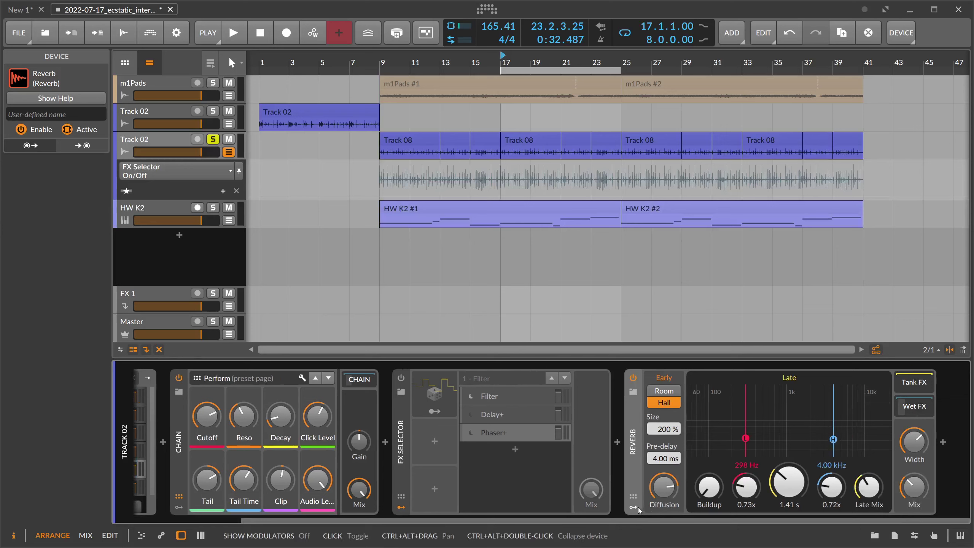
Try the loop with the Reverb Mix at 0 %, then raise the Mix to 52.9 %
left_click(914, 486)
left_click_drag(914, 487, 914, 476)
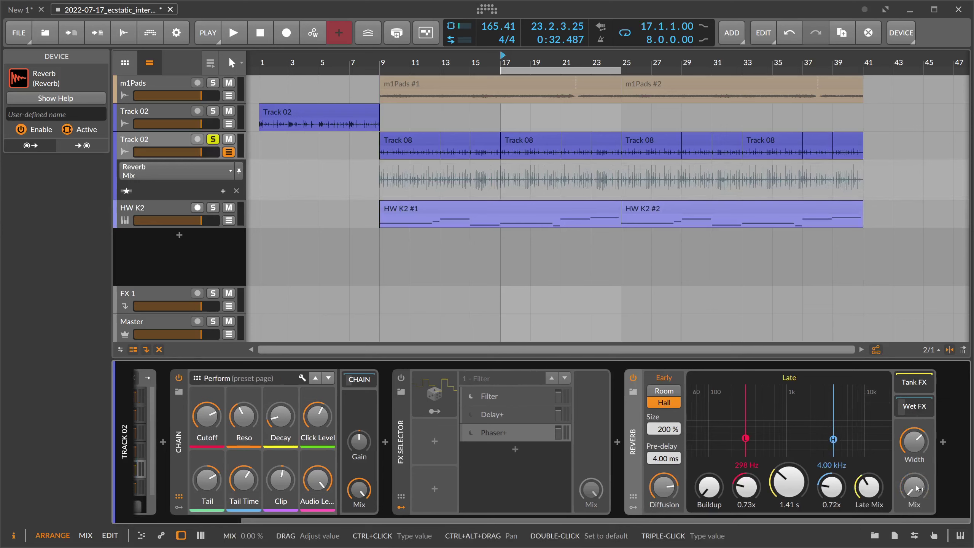
key("space")
left_click_drag(916, 492, 915, 546)
key("space")
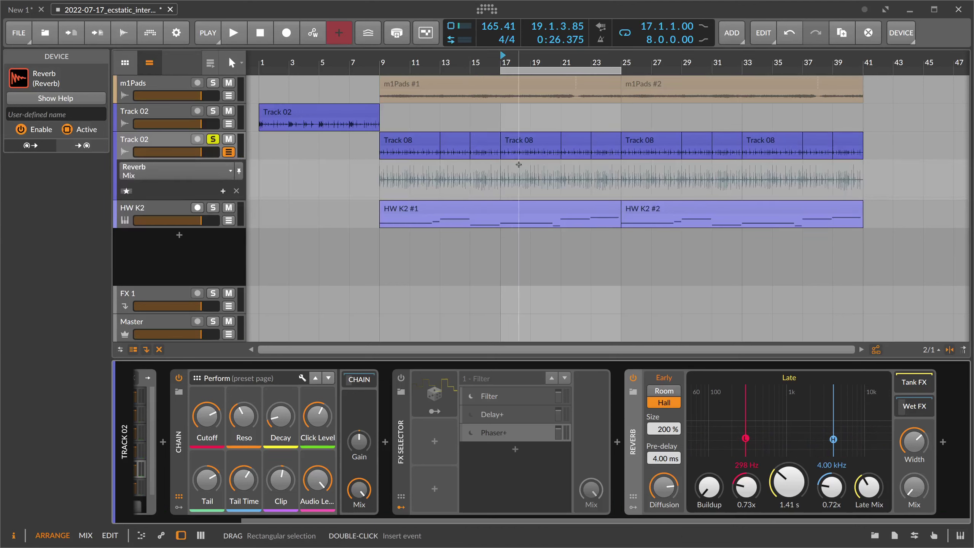
mouse_move(913, 487)
left_mouse_down()
mouse_move(913, 463)
mouse_move(914, 488)
mouse_move(925, 490)
left_mouse_up()
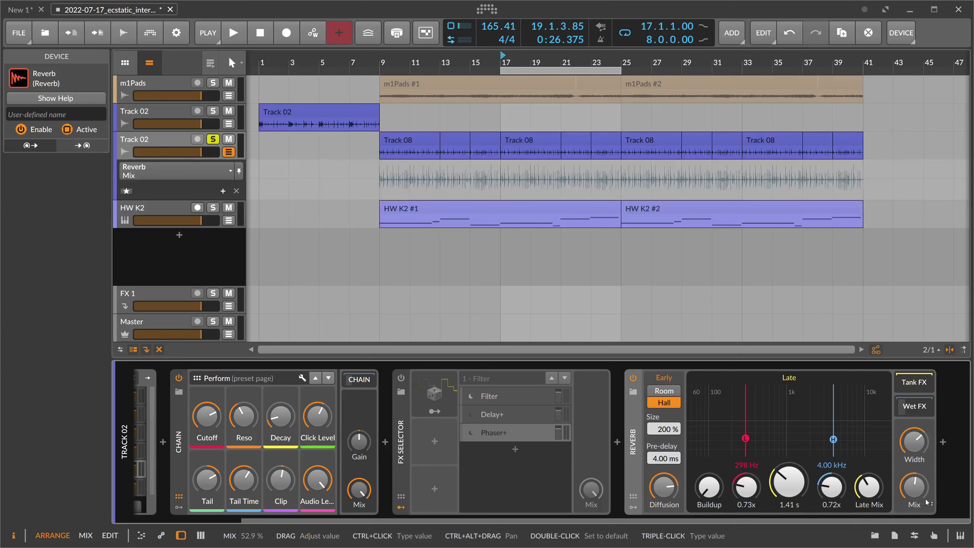
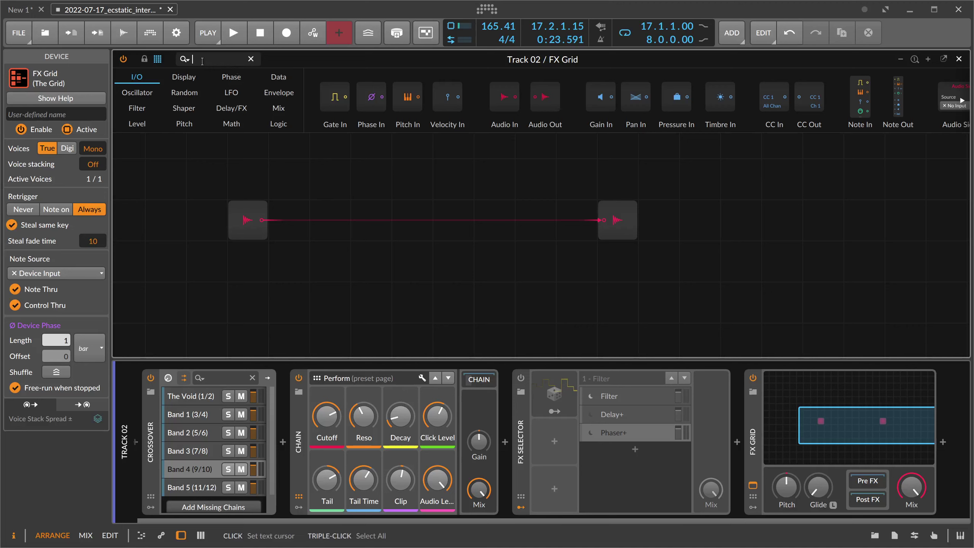
Add a Spectrum module to the FX Grid, feed it from the audio input and play the loop to view its spectrum
type("spec")
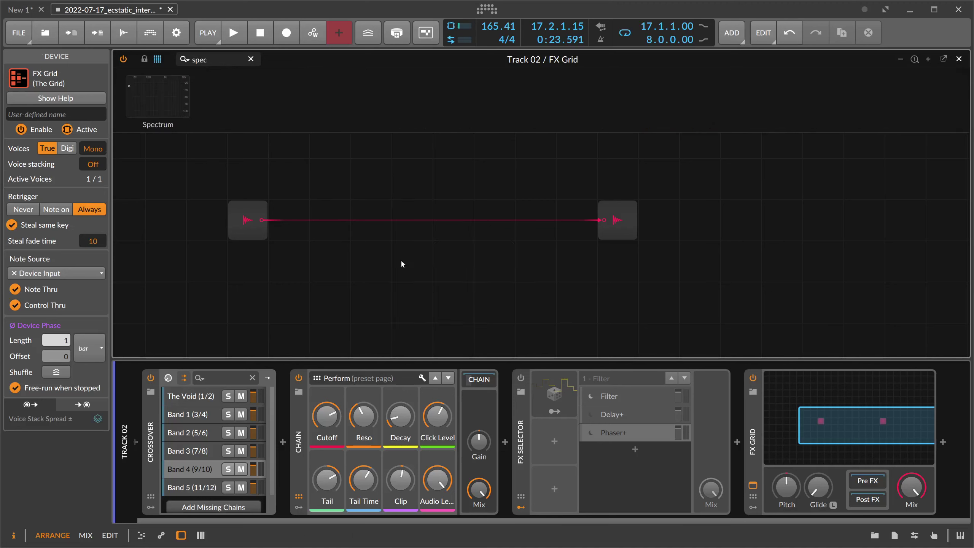
key("Return")
left_click_drag(262, 220, 398, 264)
key("space")
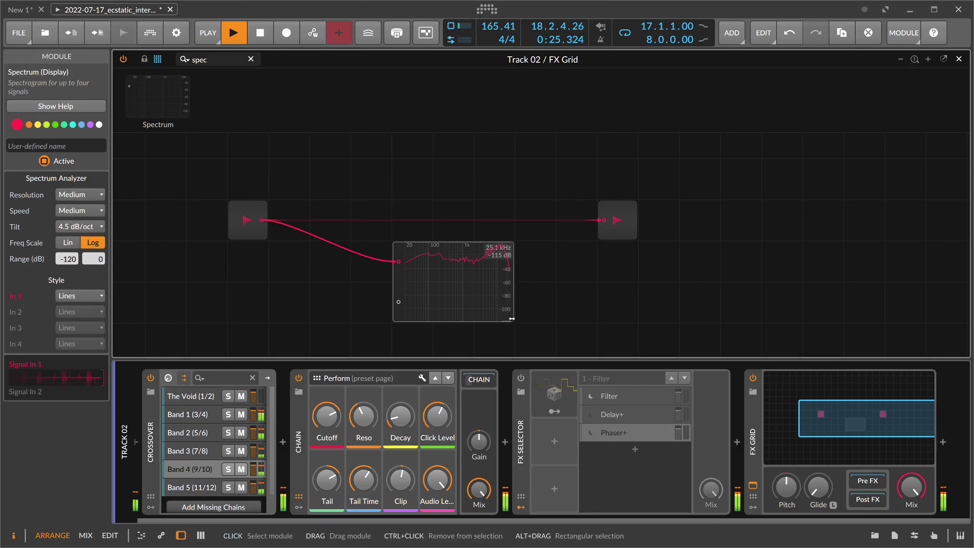
Enlarge the Spectrum module and place a High-pass filter at 902 Hz and a Low-pass filter at 1.11 kHz in series before it
left_click_drag(512, 319, 569, 338)
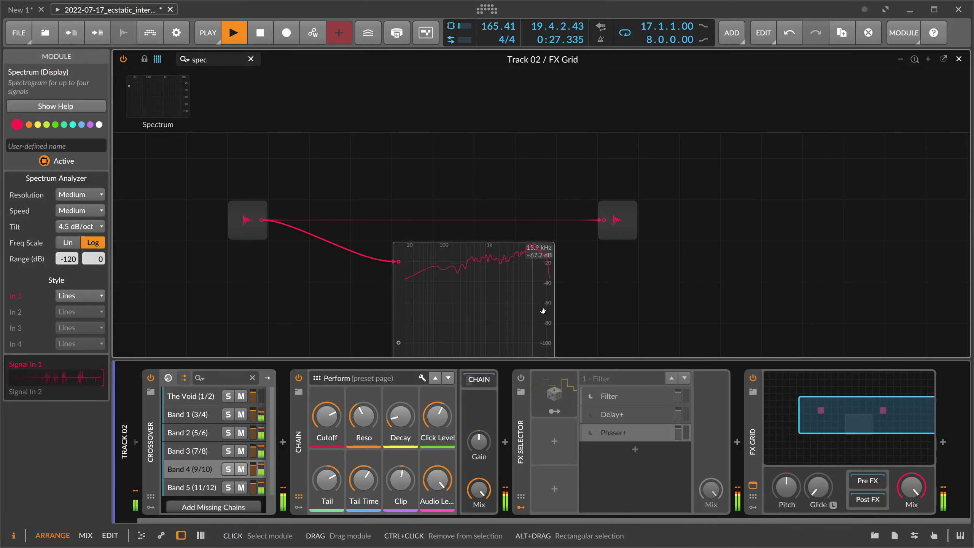
key("space")
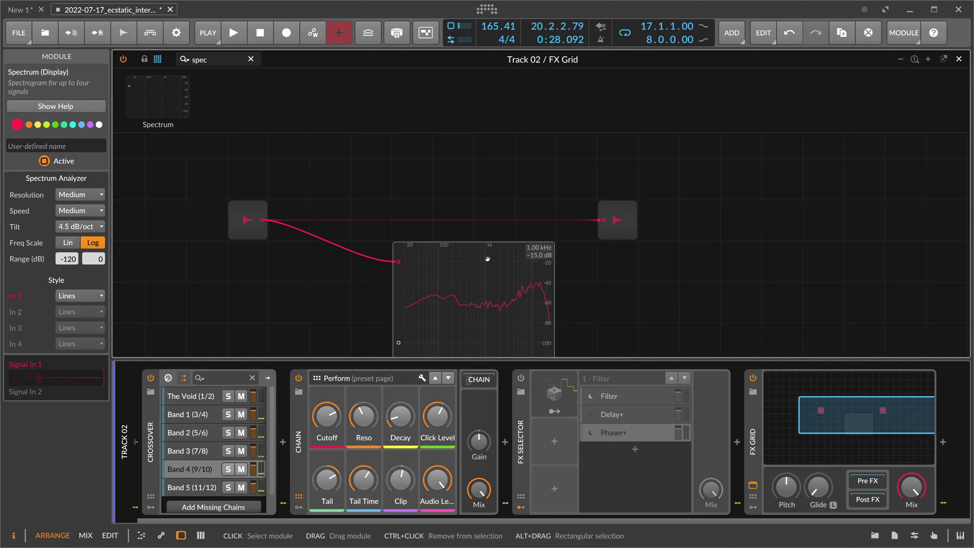
left_click(213, 59)
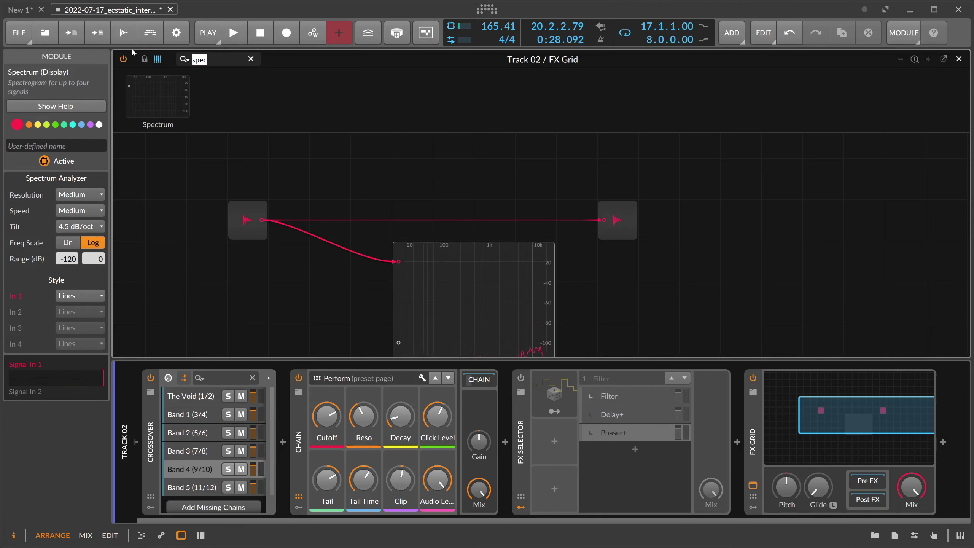
type("low")
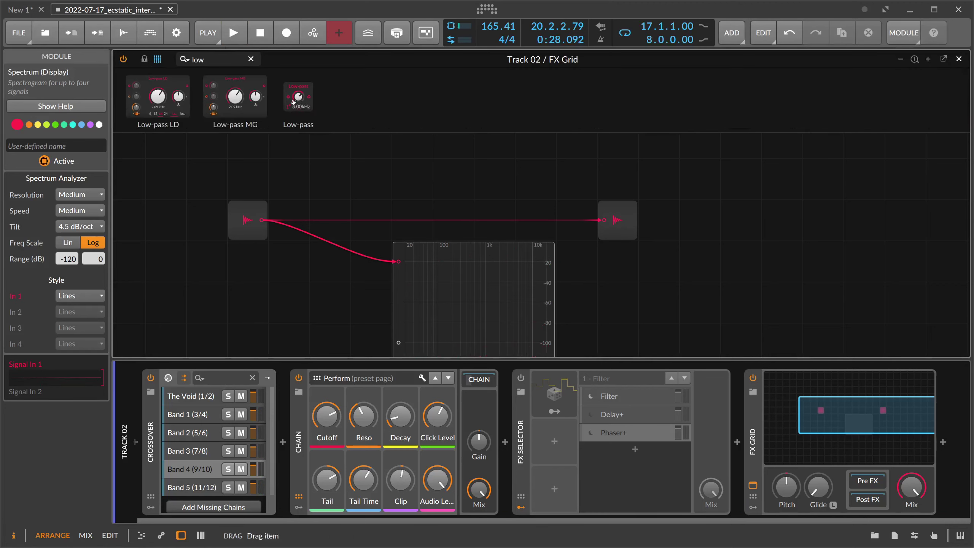
left_click_drag(298, 97, 317, 254)
left_click(289, 261)
left_click(332, 257)
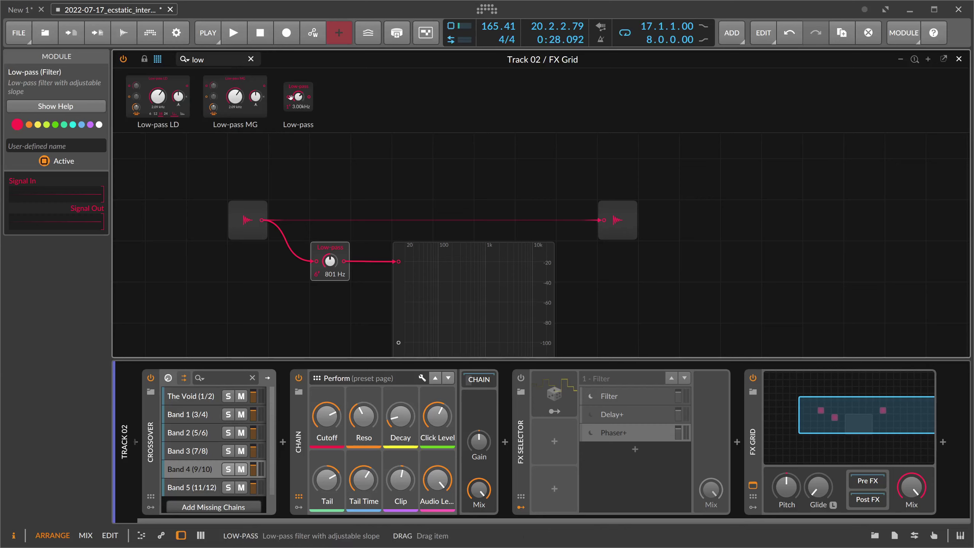
type("hi")
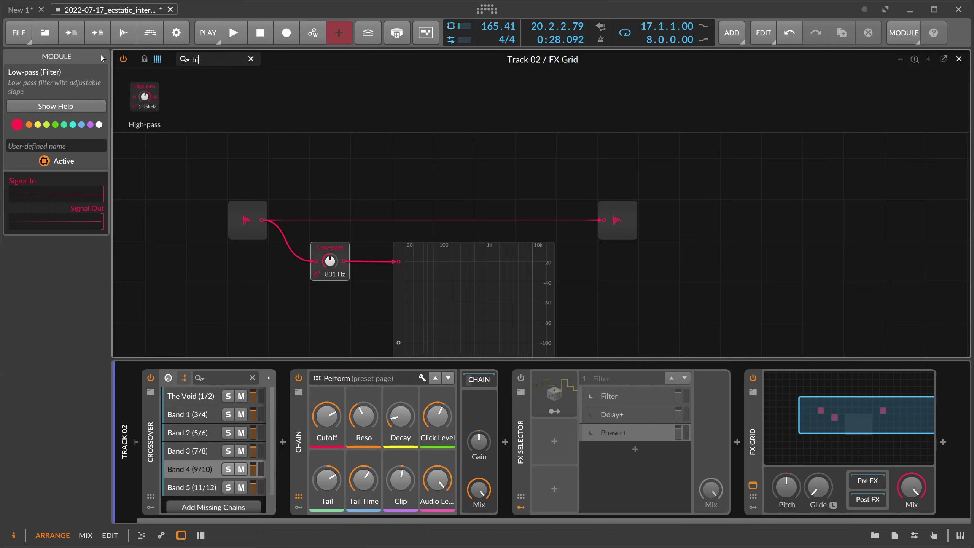
left_click_drag(145, 96, 275, 257)
Insert an XP filter between the Low-pass and the Spectrum, with a 1000 Hz cutoff and the Band-pass 4 mode
left_click_drag(203, 59, 153, 58)
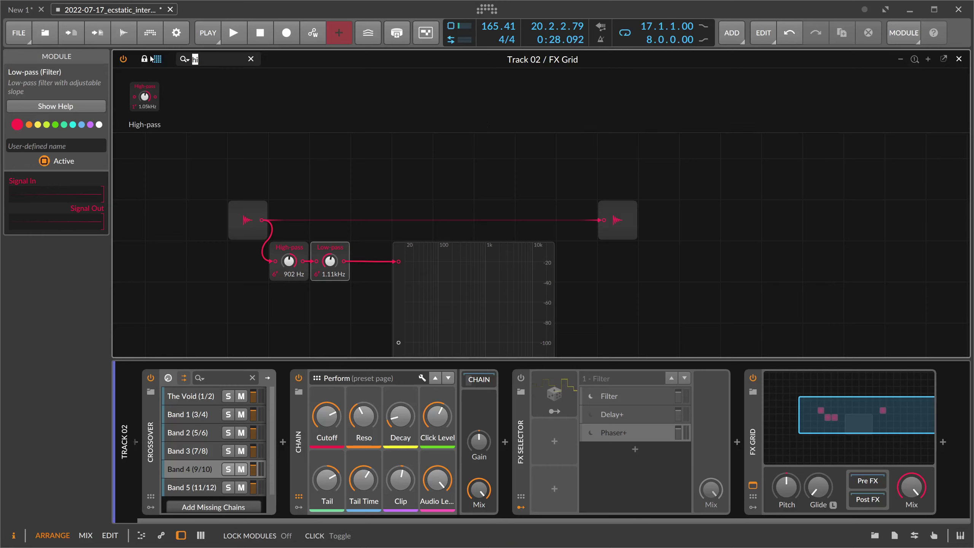
type("xp")
left_click_drag(157, 96, 408, 315)
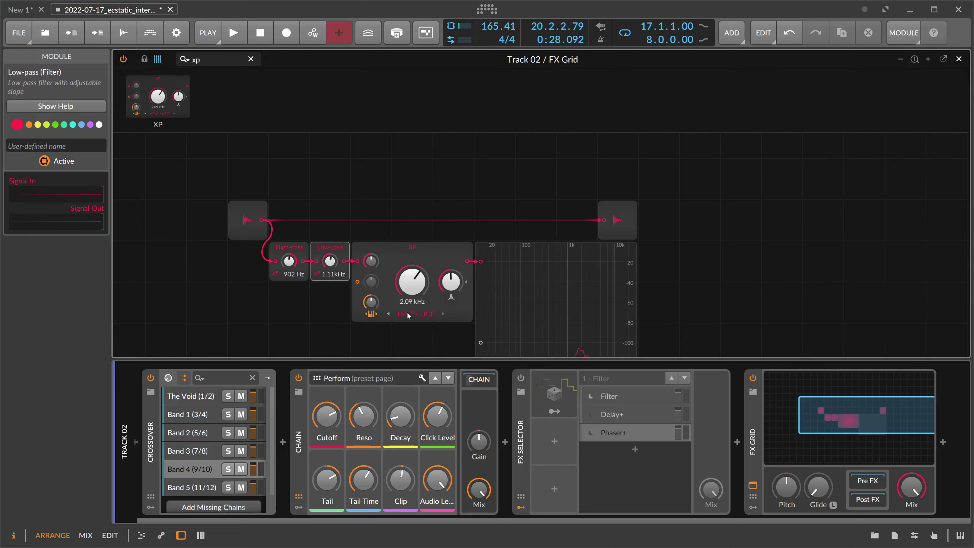
left_click(412, 284, "ctrl")
type("1000")
key("Return")
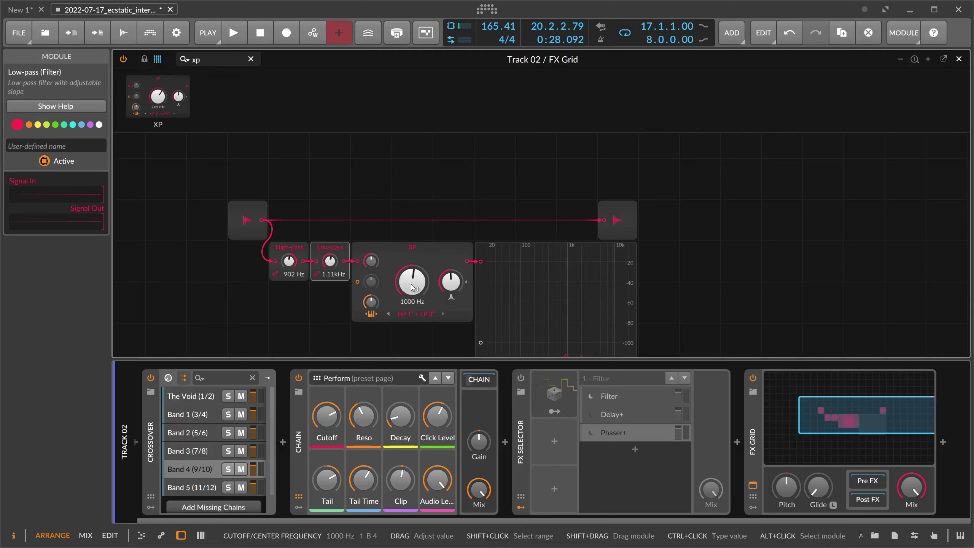
left_click(415, 314)
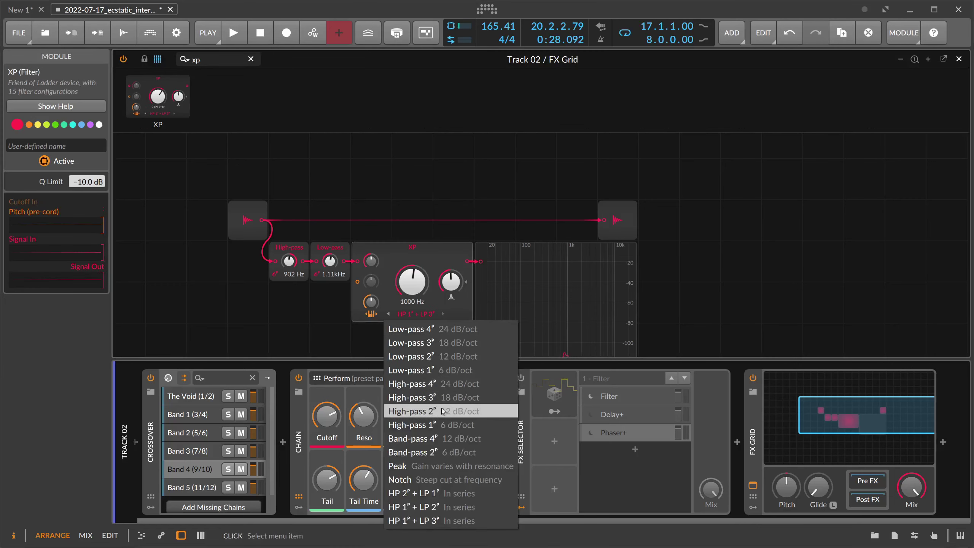
left_click(440, 442)
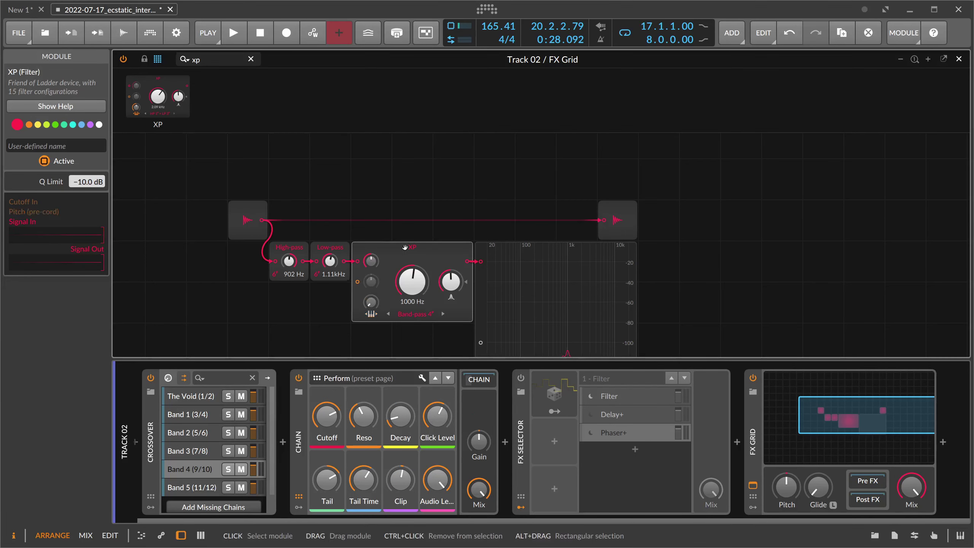
Play the loop to view the filtered spectrum and raise the XP filter's cutoff to 1.20 kHz
key("space")
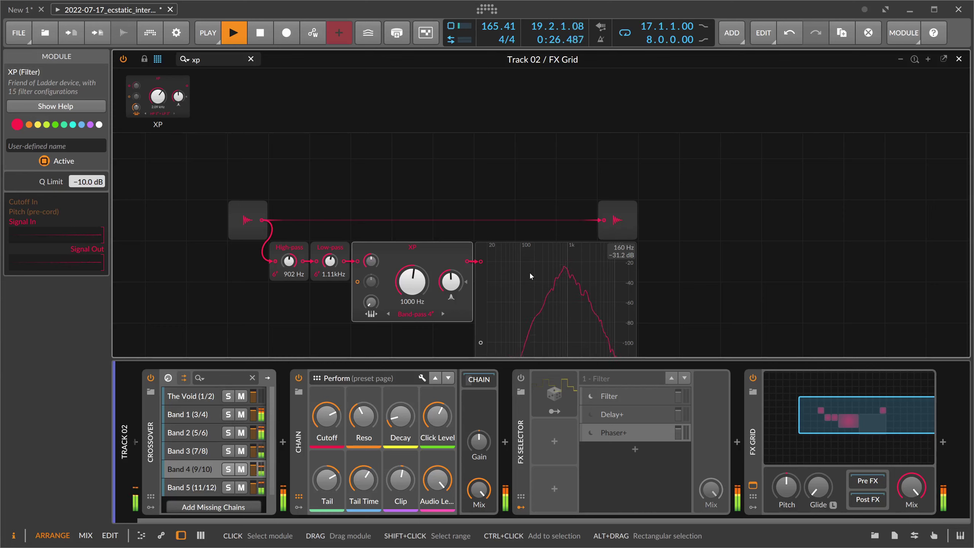
key("space")
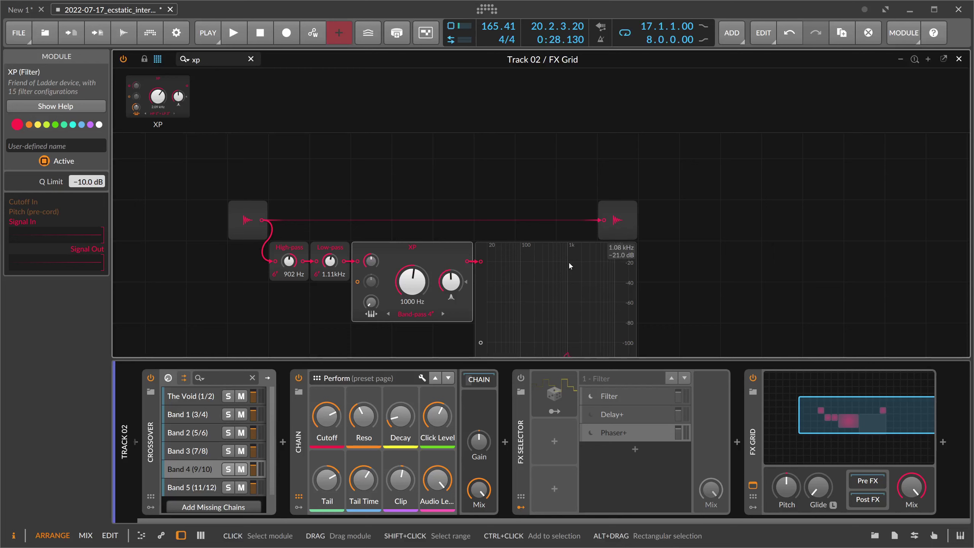
key("space")
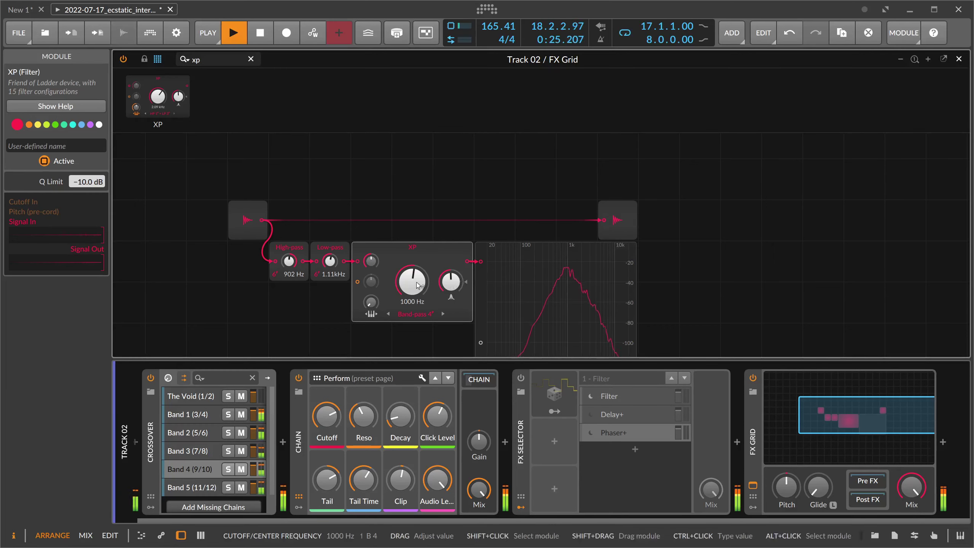
left_click_drag(412, 282, 412, 275)
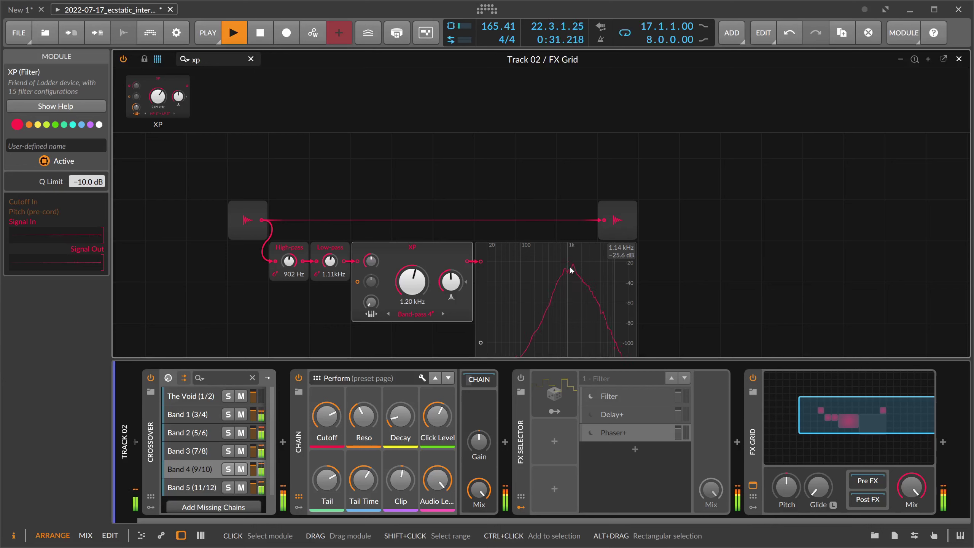
Move the Spectrum away from the XP filter, retune the High-pass to 1.06 kHz and the Low-pass to 1.08 kHz, and briefly play the loop
left_click_drag(487, 287, 580, 274)
left_click(436, 256)
left_click_drag(334, 256, 289, 258)
key("space")
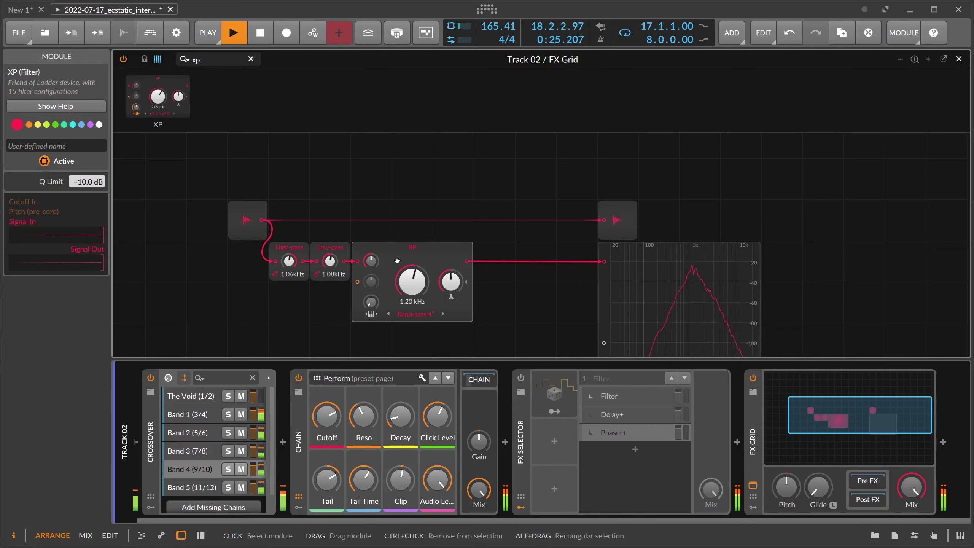
key("space")
Insert a Follower RF module directly after the XP filter and turn its Rise down to the minimum
left_click(197, 60)
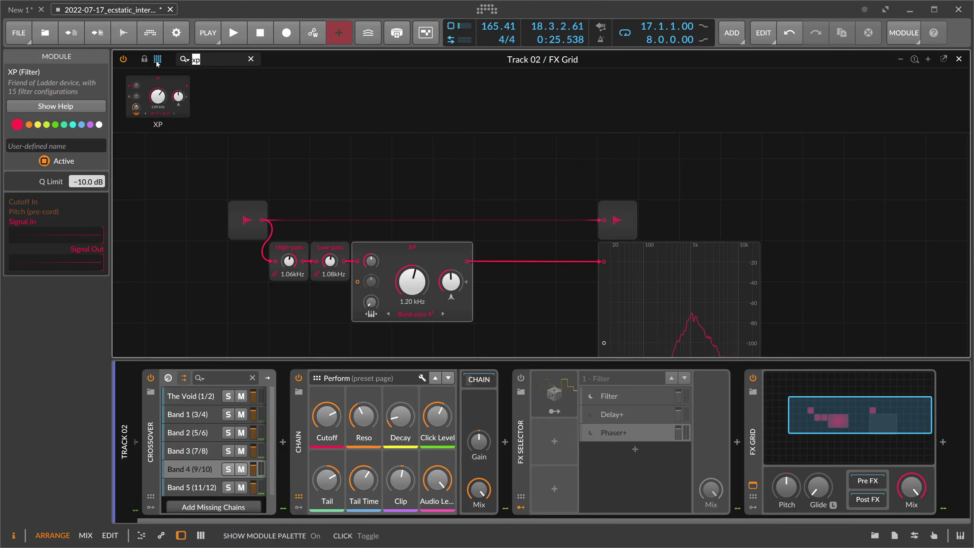
type("foll")
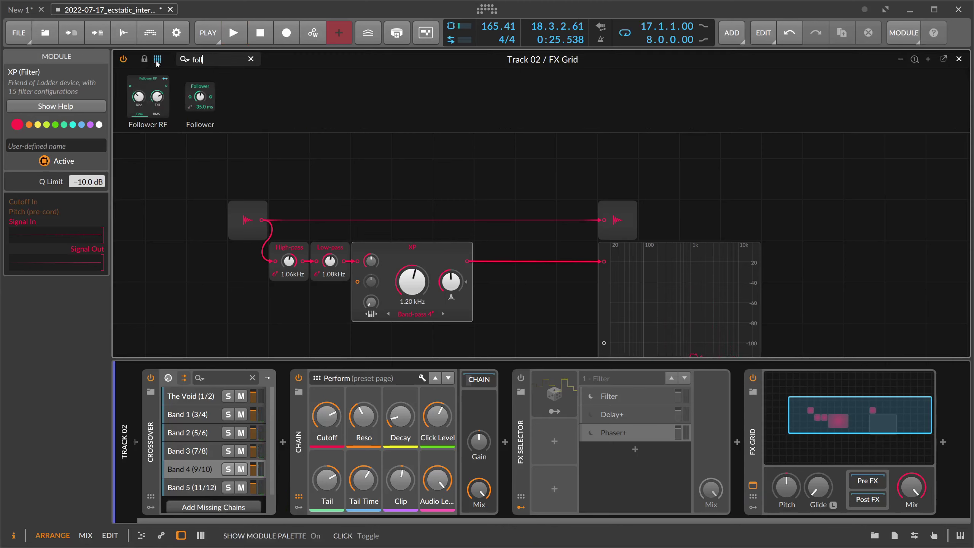
key("Return")
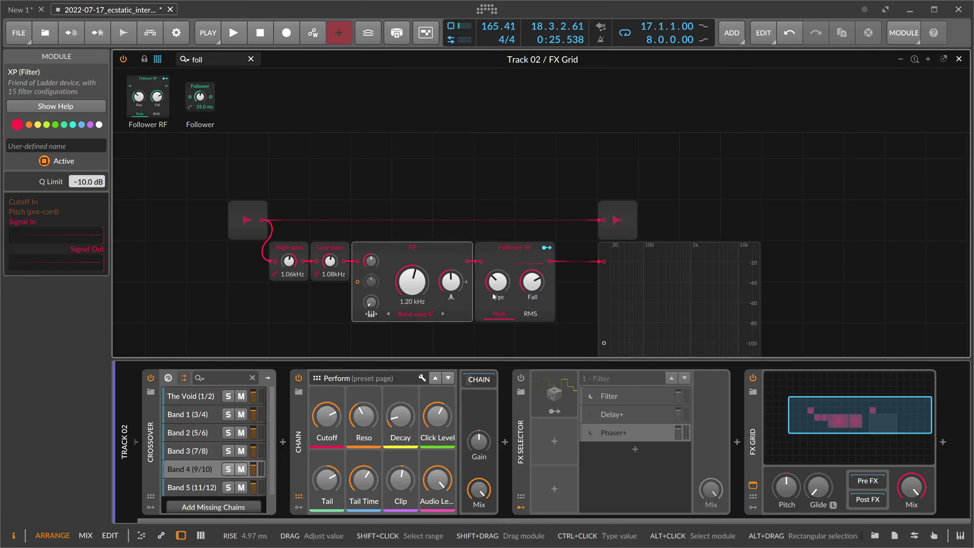
Replace the Spectrum module with an Oscilloscope fed by the Follower RF output
left_click(606, 270)
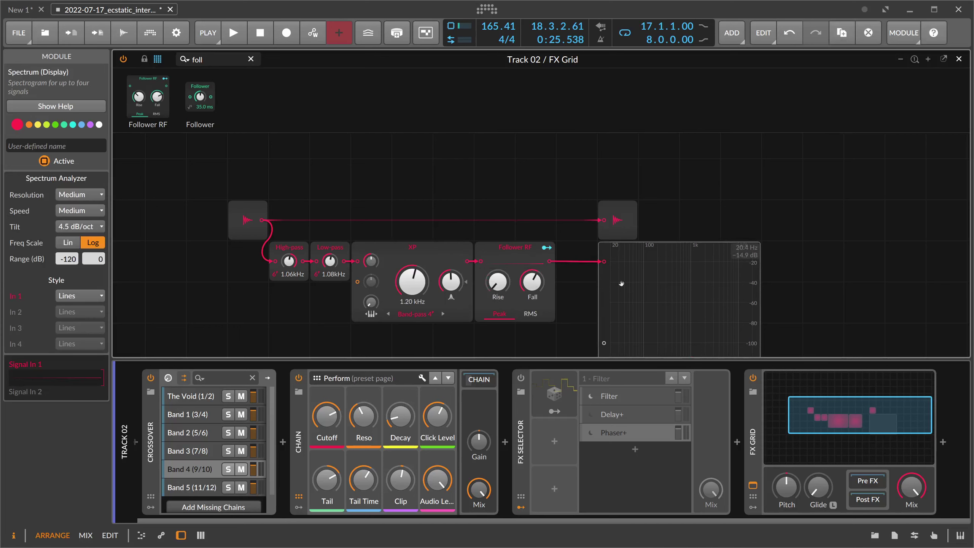
scroll(609, 230, "down", 3)
key("Delete")
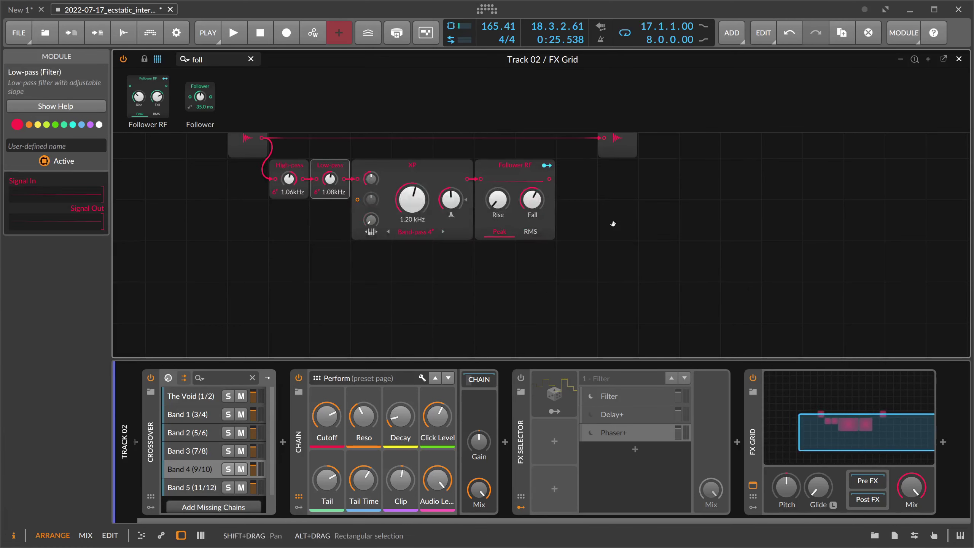
left_click(215, 61)
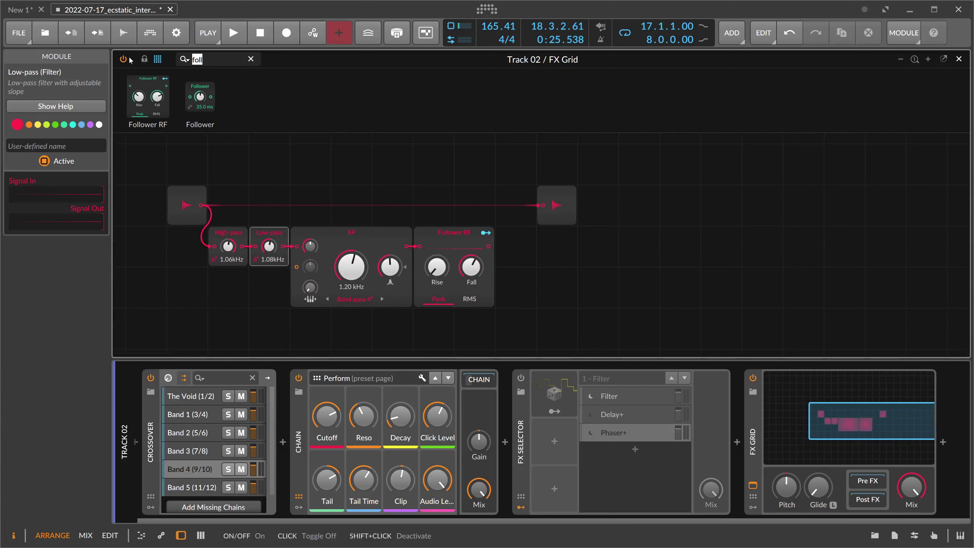
type("osc")
mouse_move(148, 96)
left_mouse_down()
mouse_move(493, 254)
mouse_move(502, 246)
left_mouse_up()
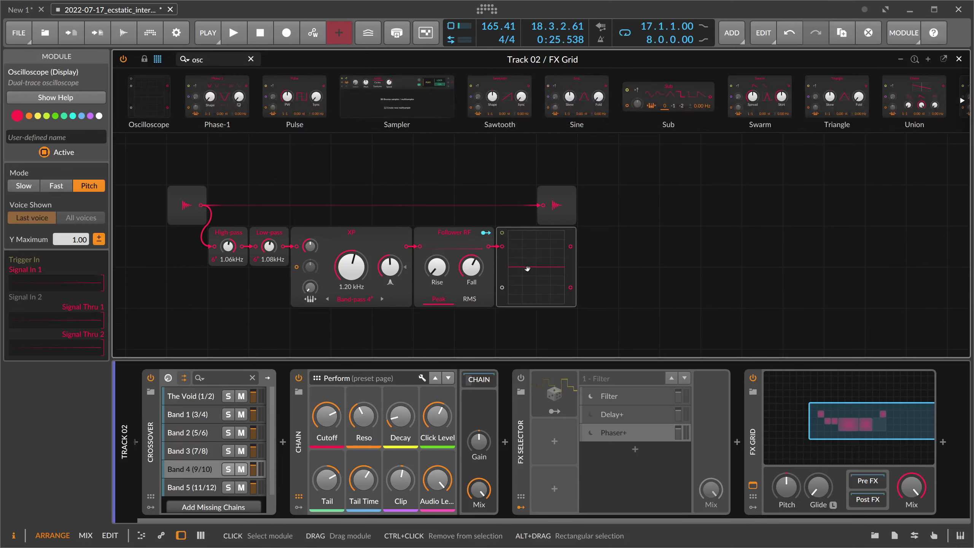
Set the Oscilloscope mode to Slow, widen its display and play the loop to view the follower's envelope
left_click(24, 185)
key("space")
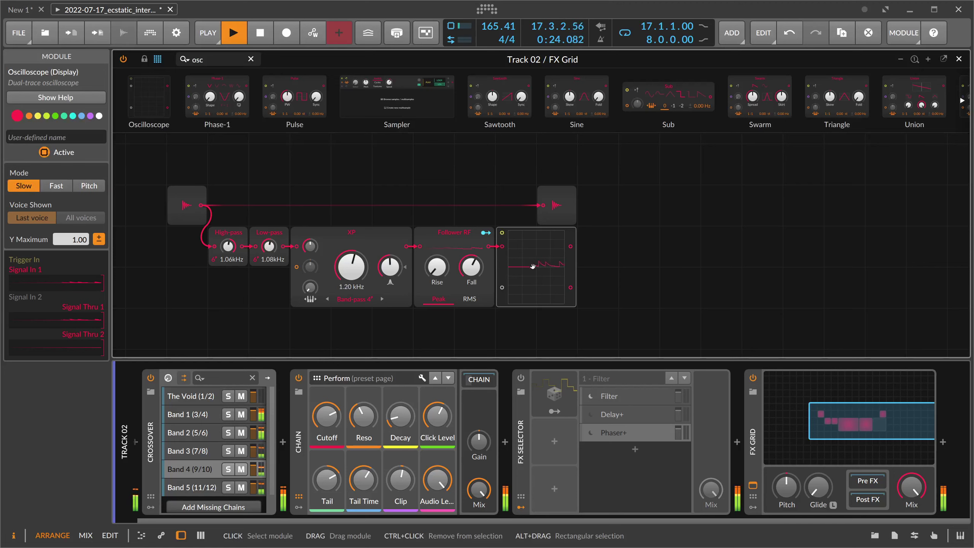
key("space")
left_click_drag(575, 270, 679, 268)
key("space")
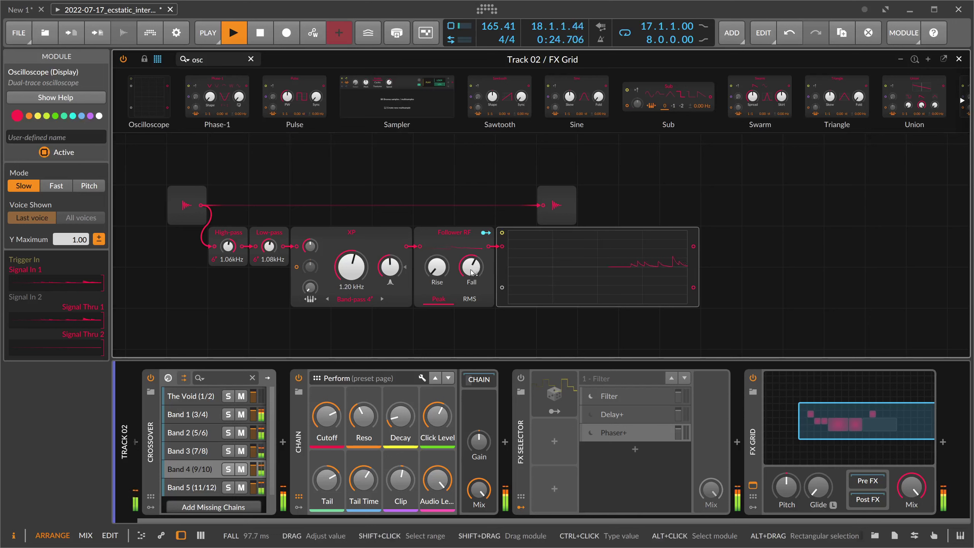
Adjust the Follower RF's Fall and the XP filter's resonance and raise the XP drive while the loop plays
left_click_drag(471, 267, 472, 265)
left_click_drag(389, 267, 389, 265)
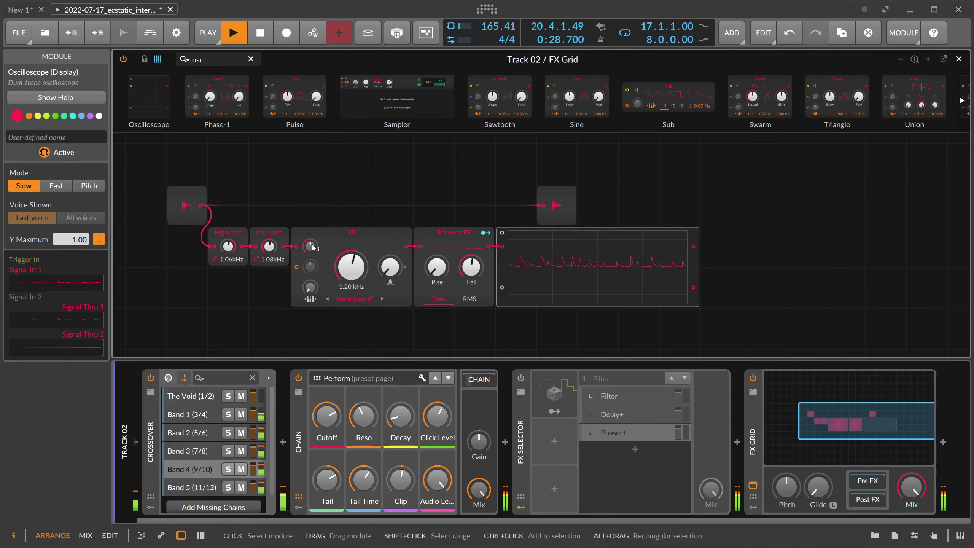
left_click_drag(310, 246, 314, 248)
key("space")
Insert a Gate Length module between the Follower RF and the Oscilloscope and set its length to 93.4 ms
left_click_drag(502, 262, 537, 264)
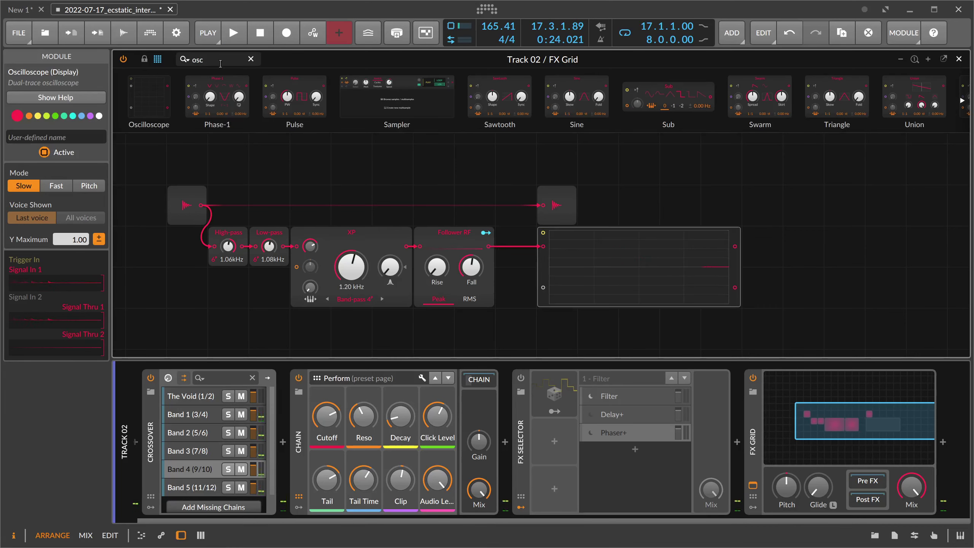
left_click_drag(220, 62, 159, 64)
key("BackSpace")
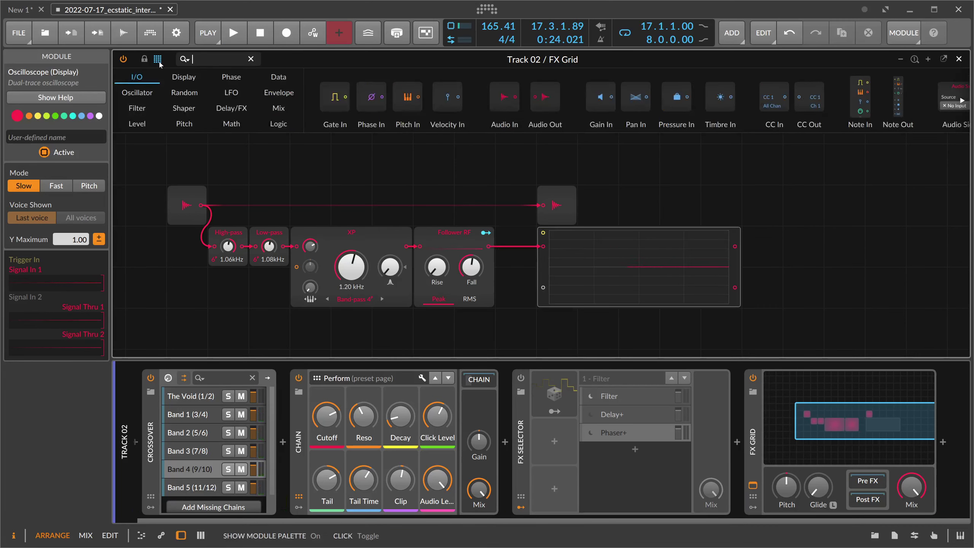
type("len")
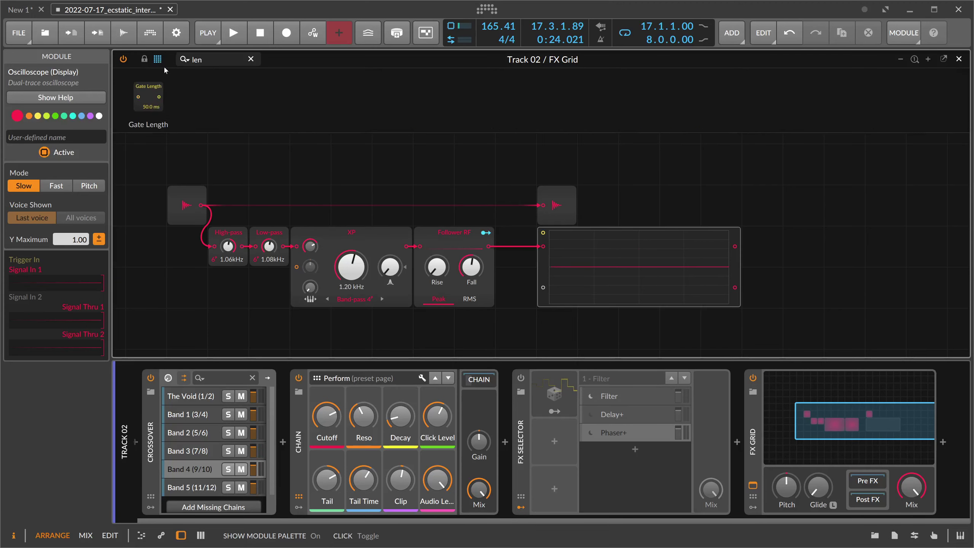
left_click_drag(148, 96, 490, 251)
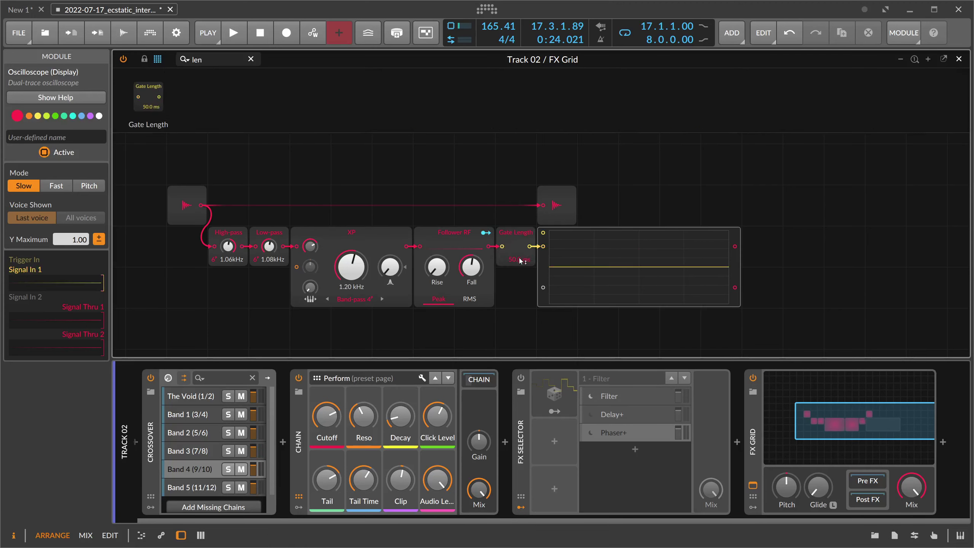
Play the loop and set the XP filter's drive to +11.4 dB so that the follower triggers gates
key("space")
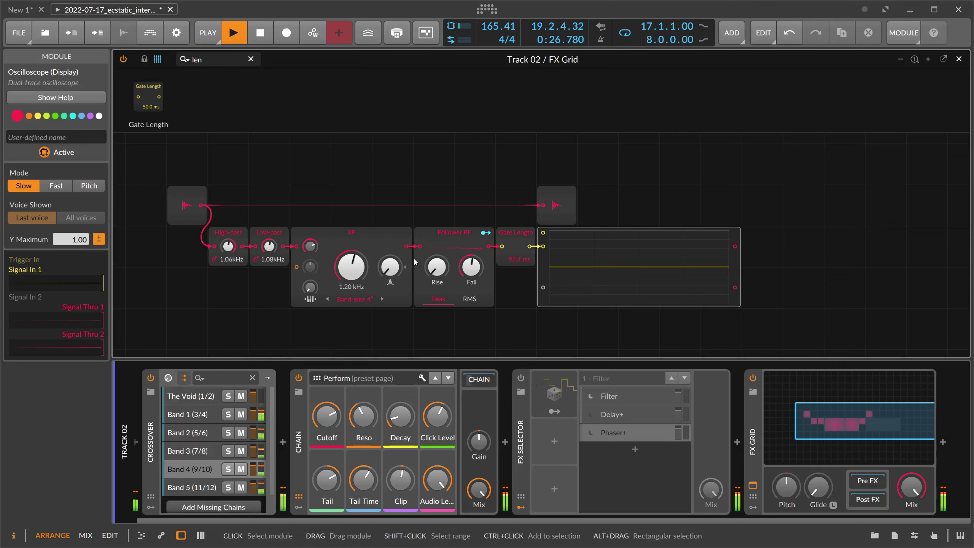
left_click_drag(312, 249, 312, 246)
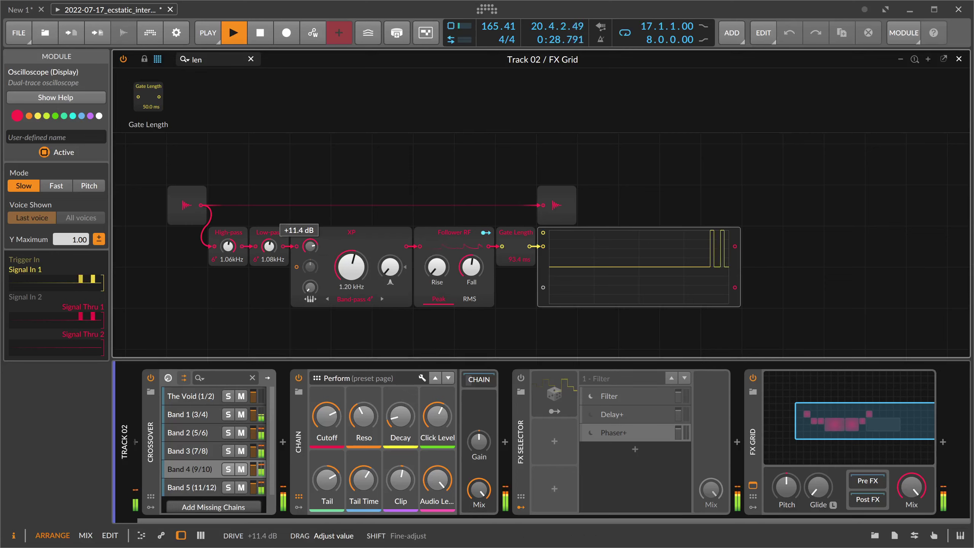
left_click_drag(312, 246, 311, 246)
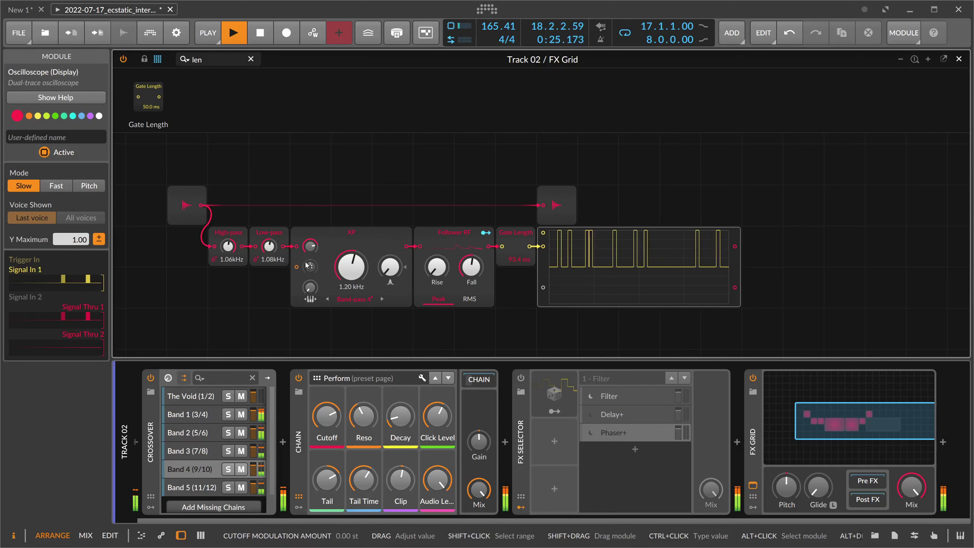
key("space")
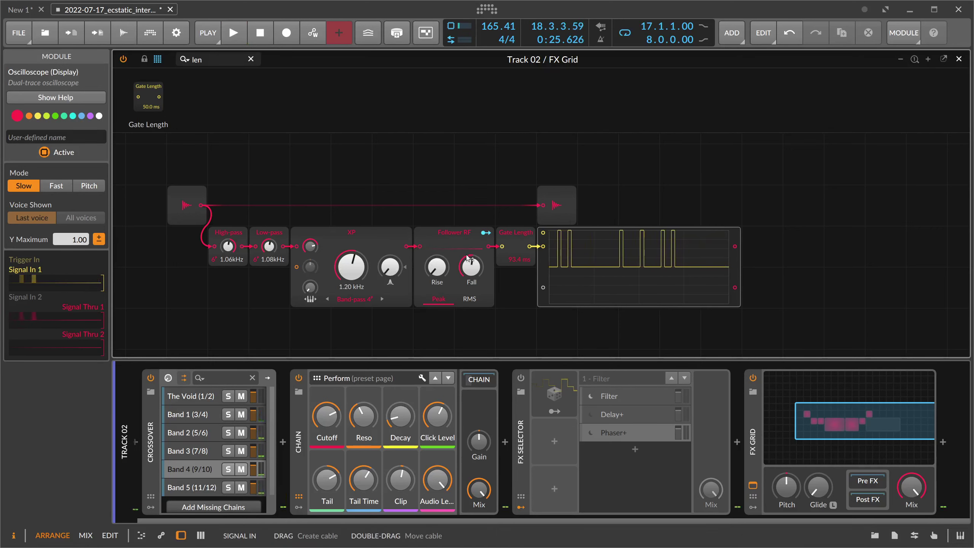
Connect the Follower RF output to the Oscilloscope's second input and play the loop to compare the envelope with the gates
left_click_drag(489, 246, 543, 287)
key("space")
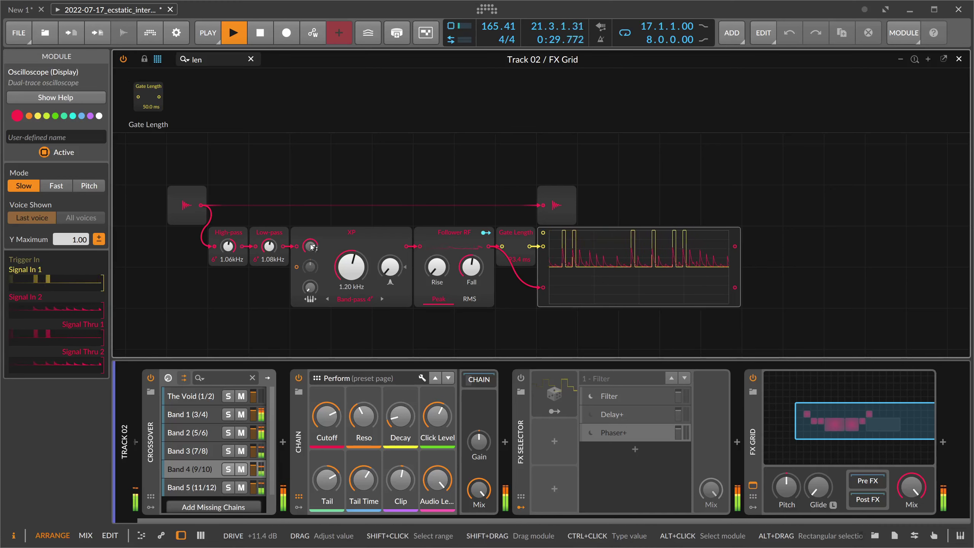
Fine-tune the XP filter's drive to +11.5 dB, set the Gate Length to 114 ms and stop playback
left_click_drag(312, 247, 311, 248)
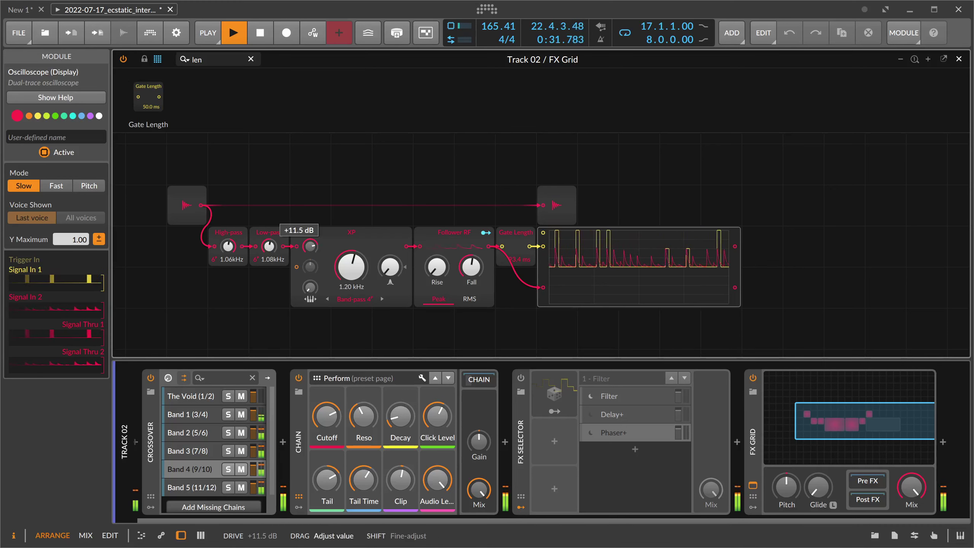
left_click_drag(521, 259, 520, 244)
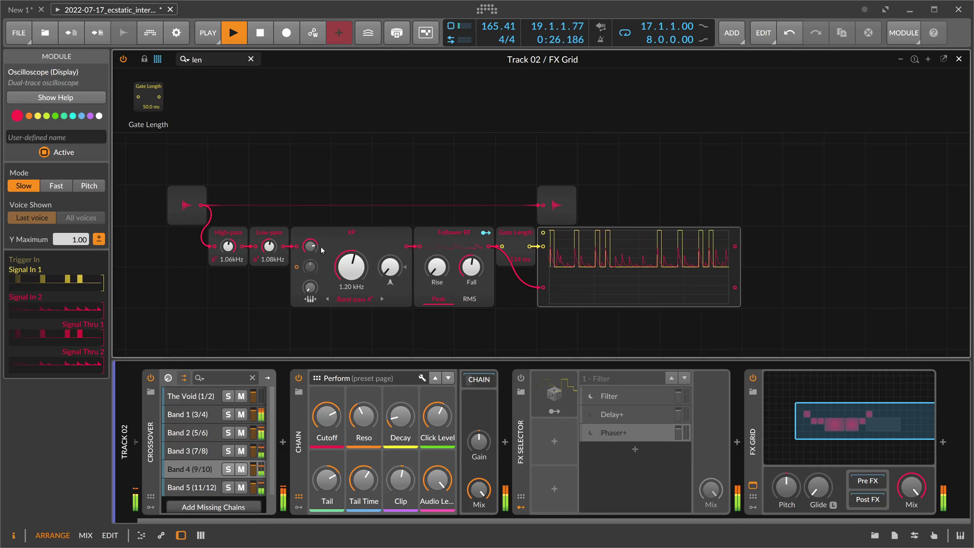
key("space")
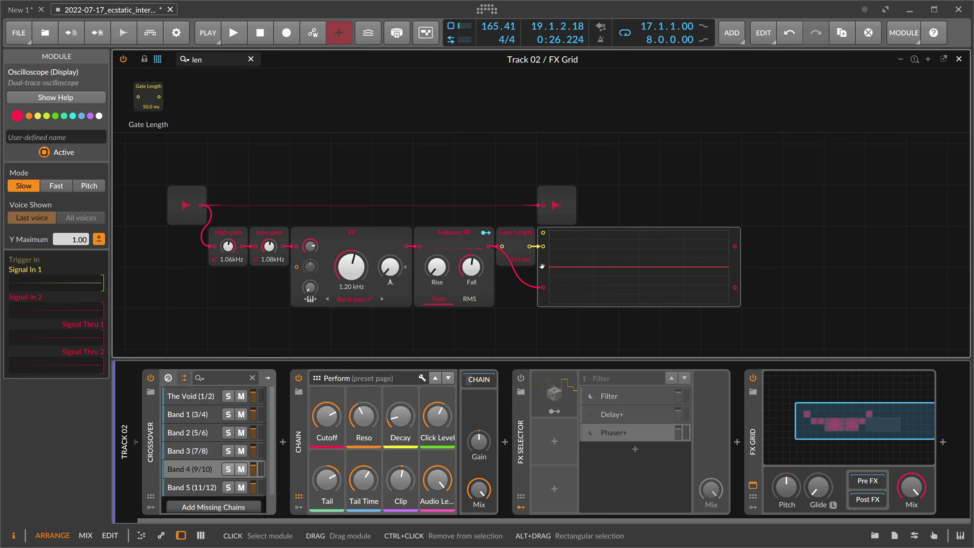
Replace the Oscilloscope with an AD envelope module placed after the Gate Length module
key("Delete")
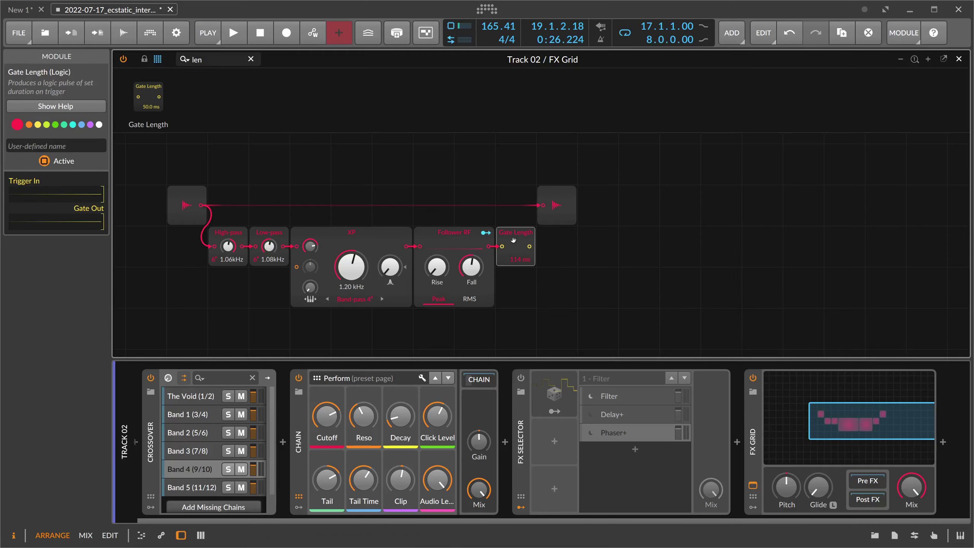
left_click(212, 58)
key("BackSpace")
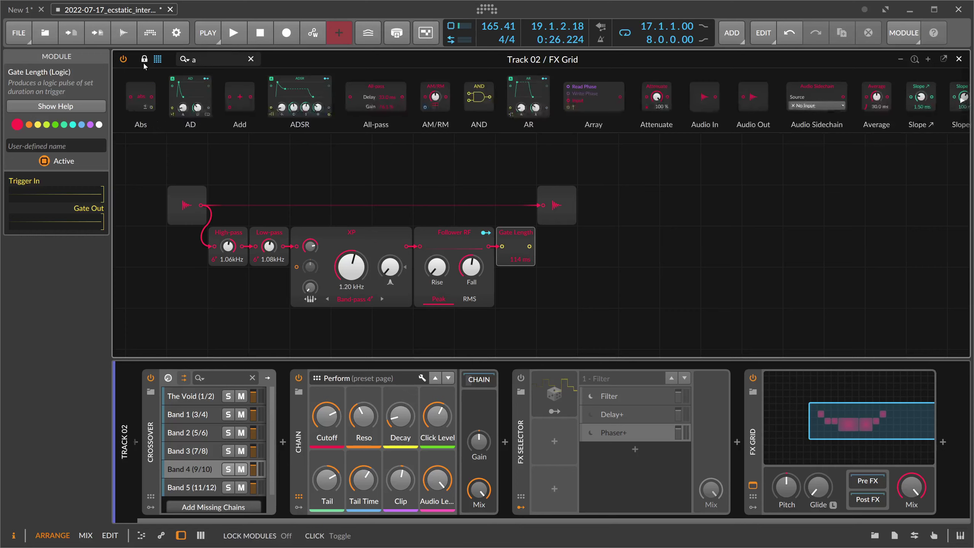
type("ad")
key("Return")
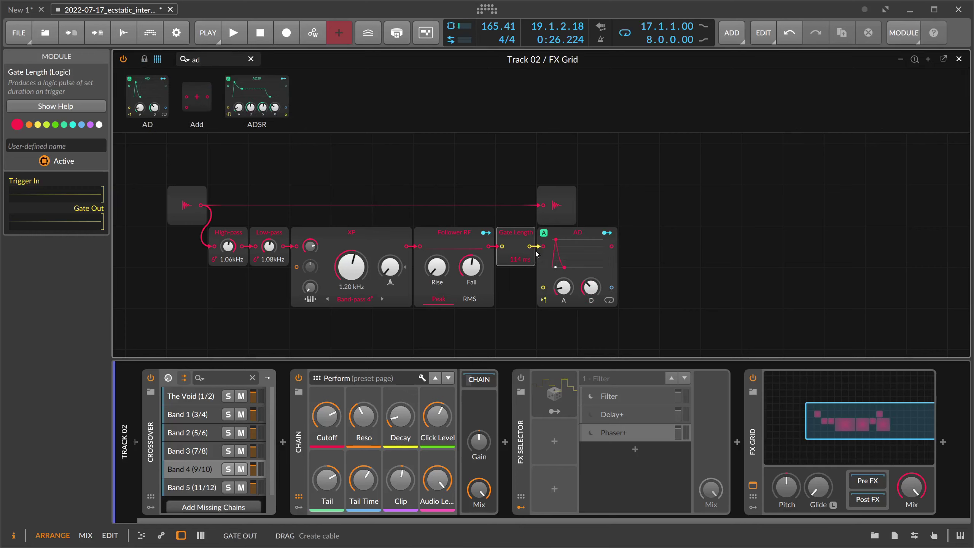
Reroute the Gate Length output to the AD's trigger input and set the decay to 485 ms during playback
left_click_drag(542, 246, 543, 287)
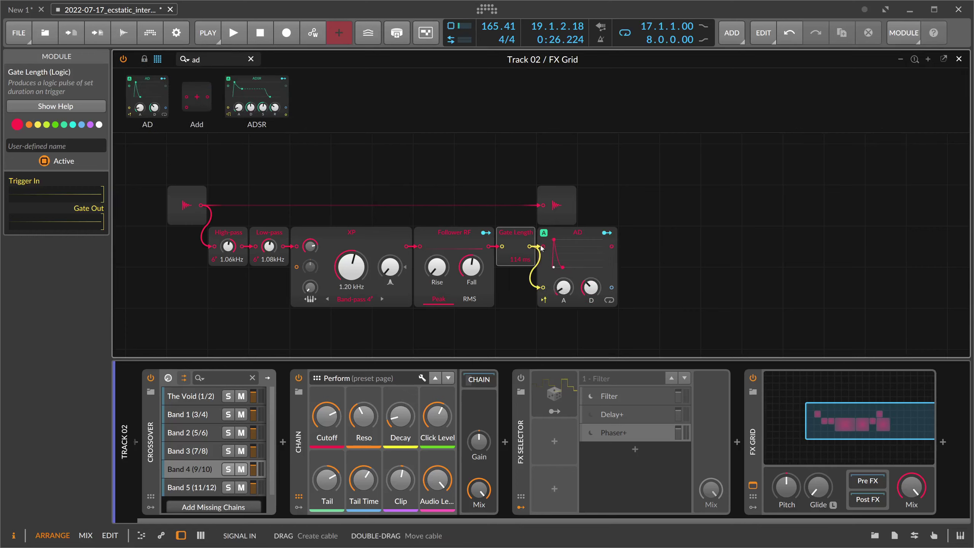
key("space")
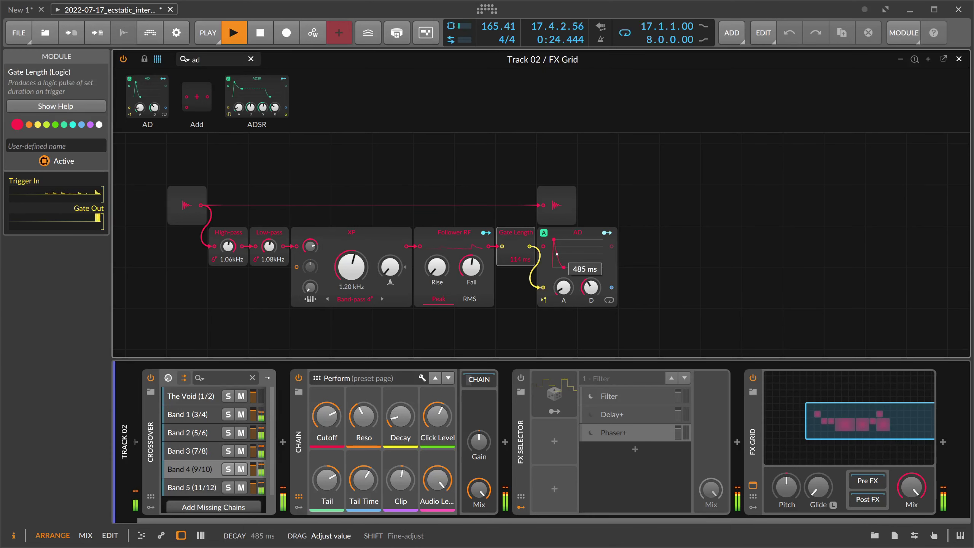
key("space")
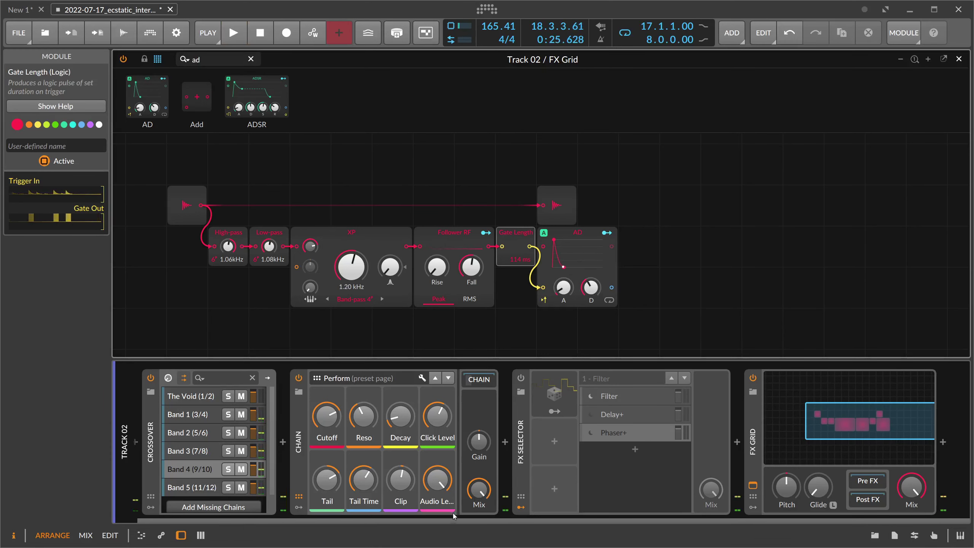
Insert a Reverb in the FX Grid's Post FX chain, raise its mix and set its reverb time to 1.70 s
scroll(700, 511, "right", 1)
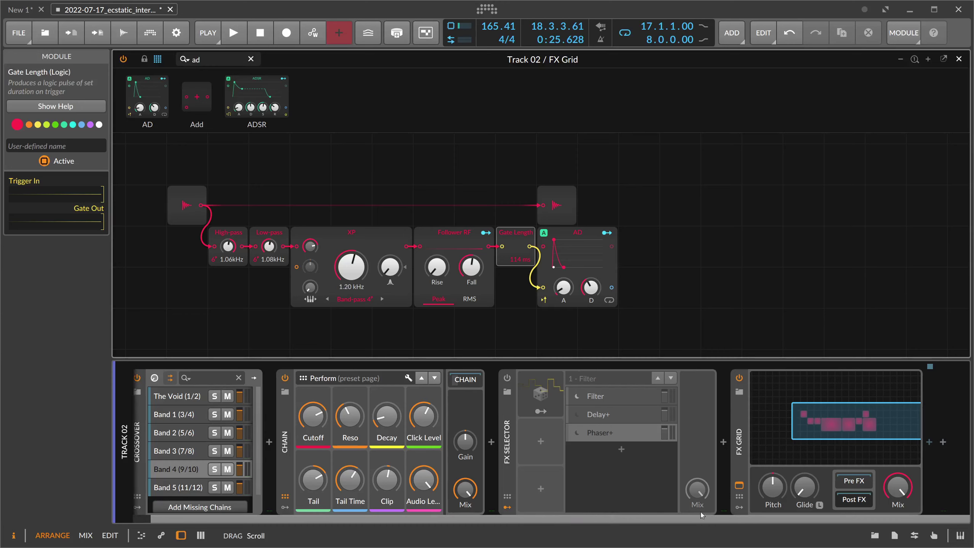
left_click(929, 442)
type("reverb")
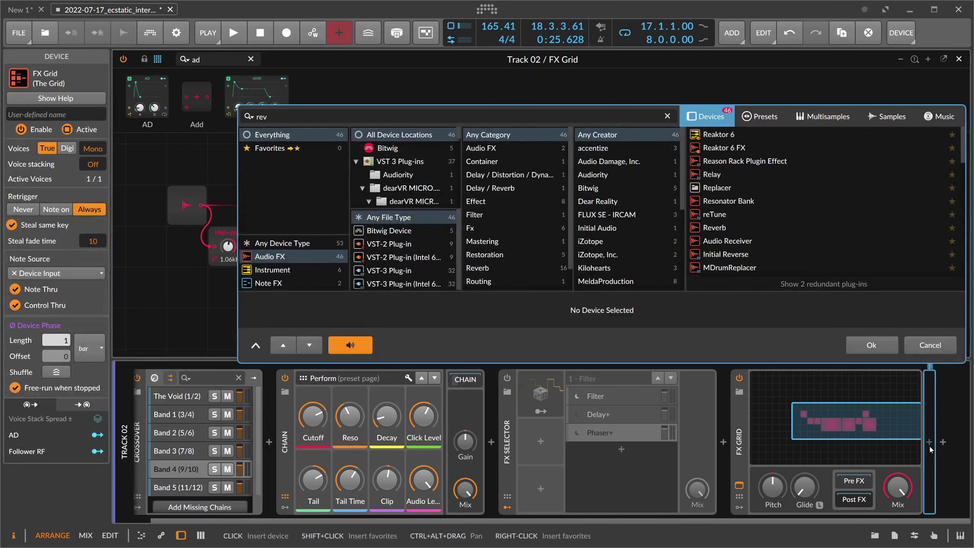
key("Return")
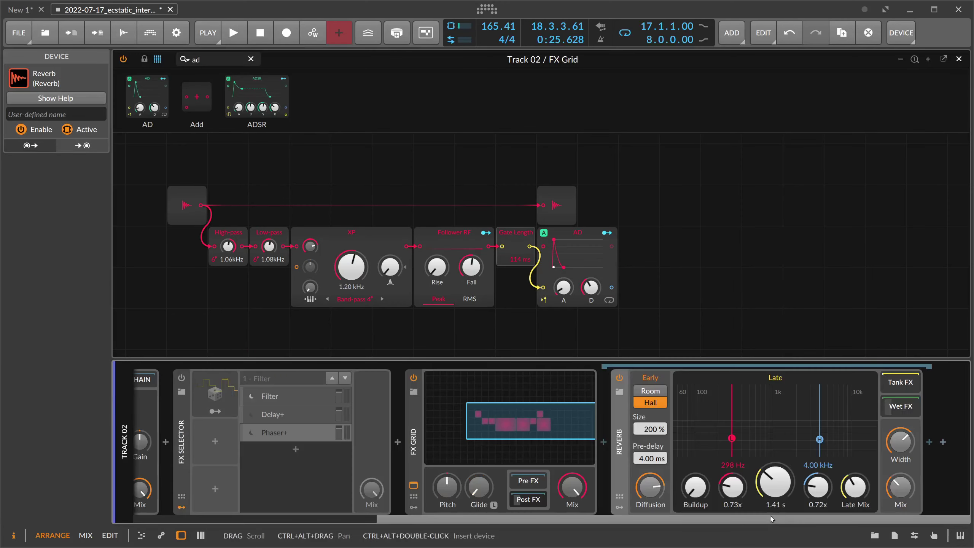
scroll(774, 483, "up", 2)
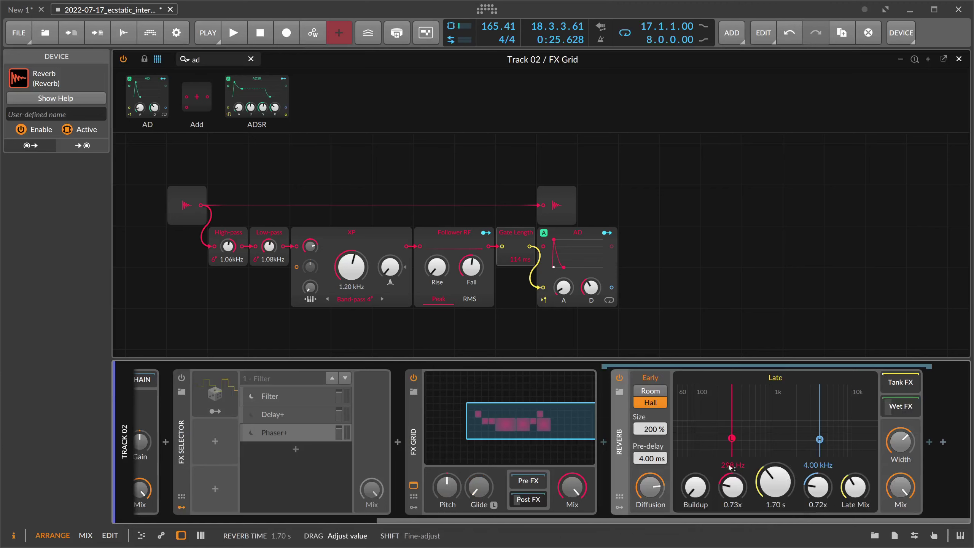
Insert a Tool device before the Reverb, set its volume to -Inf dB and delete its preset modulator
left_click(604, 442)
type("tool")
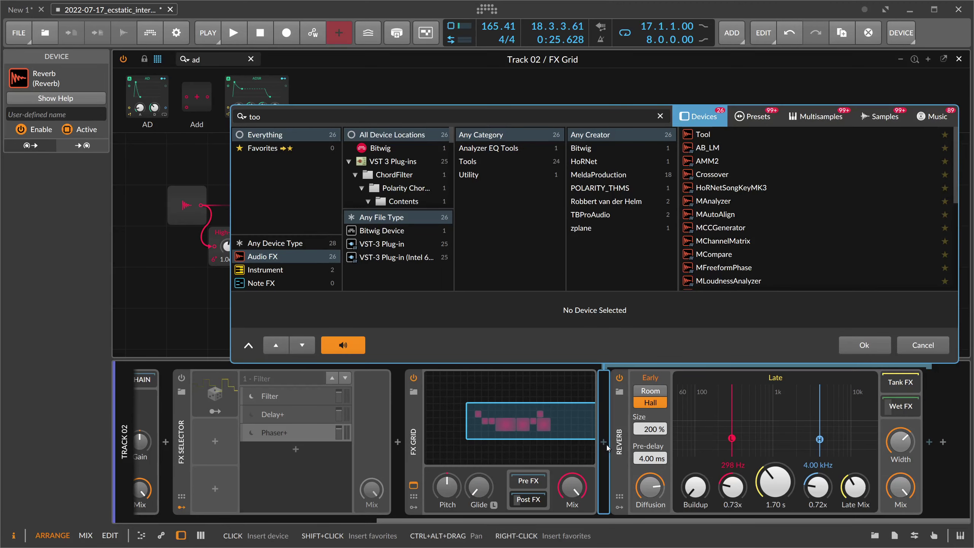
key("Return")
left_click_drag(702, 422, 702, 480)
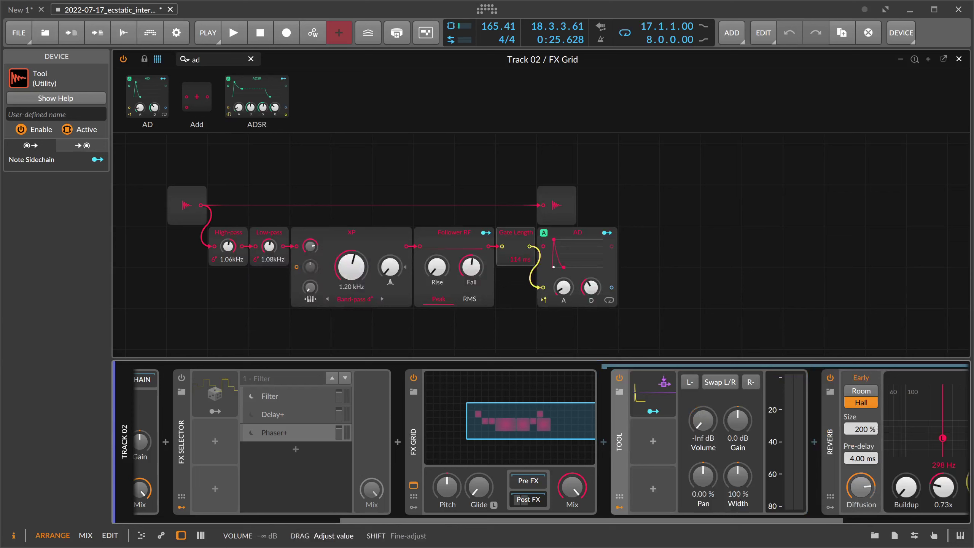
left_click(653, 397)
key("Delete")
scroll(703, 512, "right", 3)
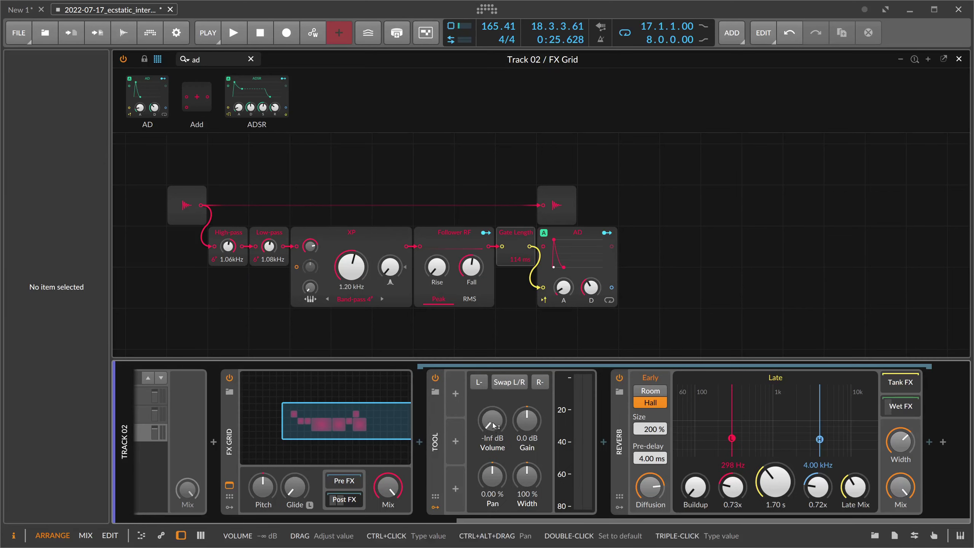
Play the loop and set the Reverb's reverb time to 1.96 s
key("space")
key("space")
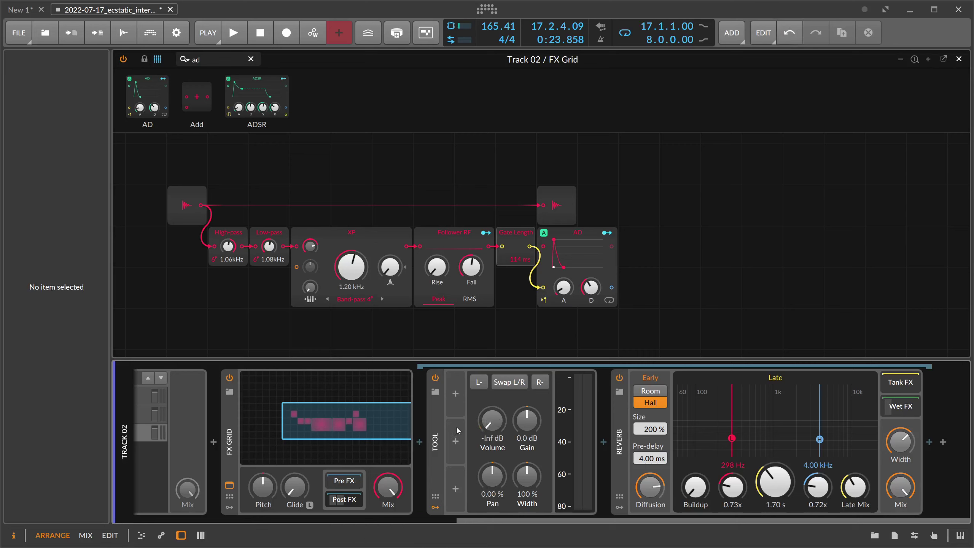
key("space")
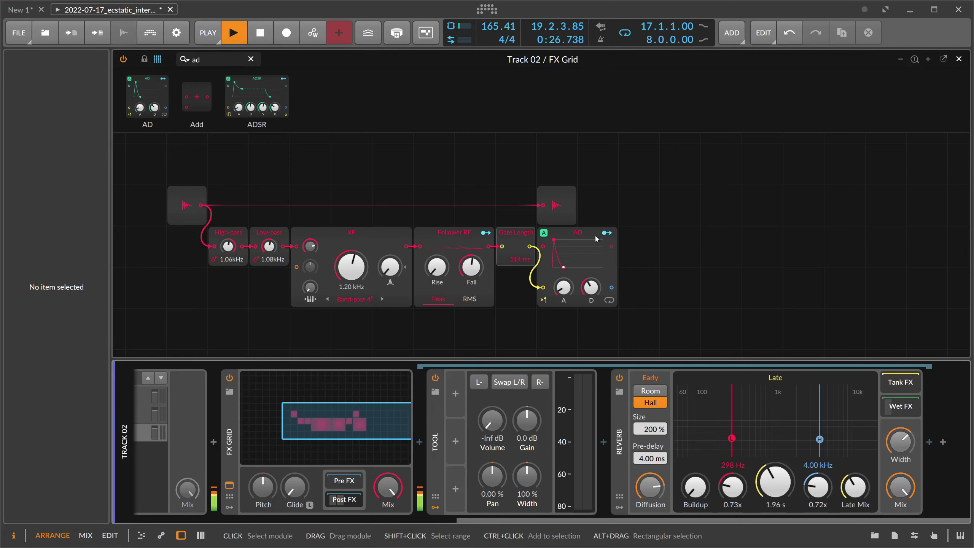
Modulate the Tool's volume with the AD envelope by 1.000, then play the loop and set the AD's decay to 443 ms
left_click(606, 232)
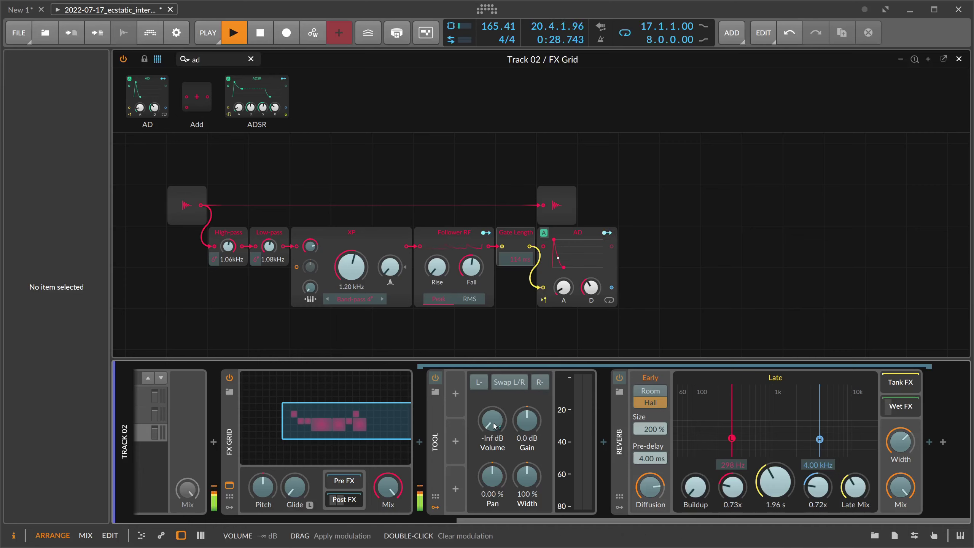
key("space")
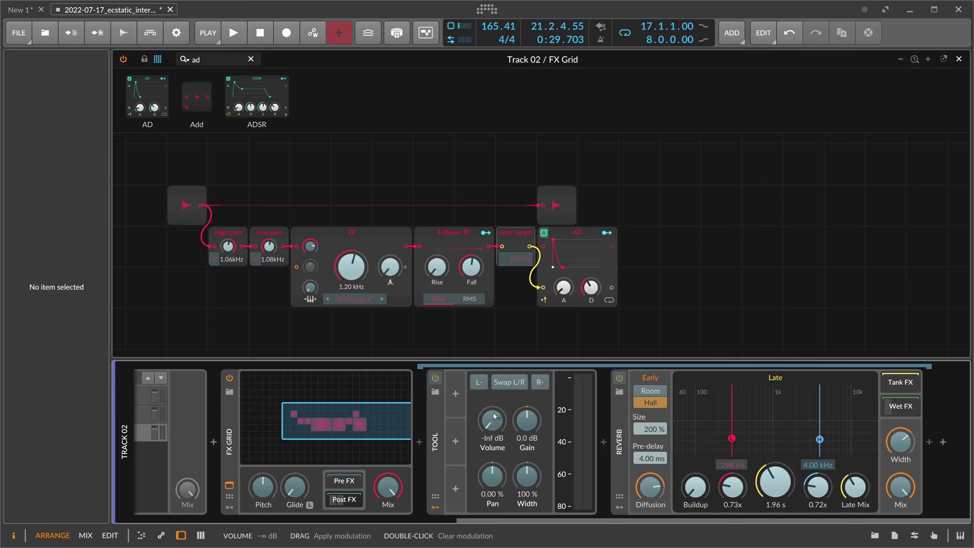
left_click_drag(498, 414, 498, 441)
key("space")
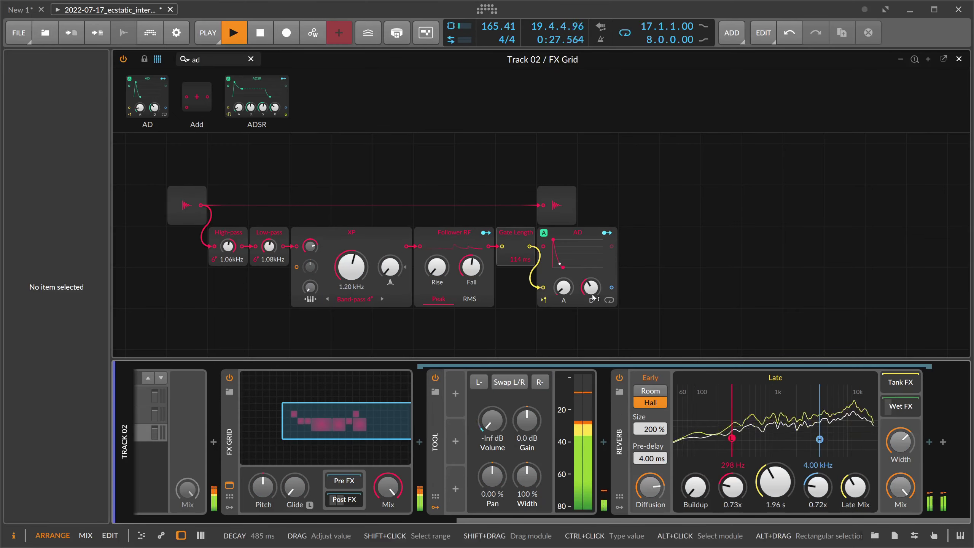
left_click_drag(590, 289, 590, 291)
key("space")
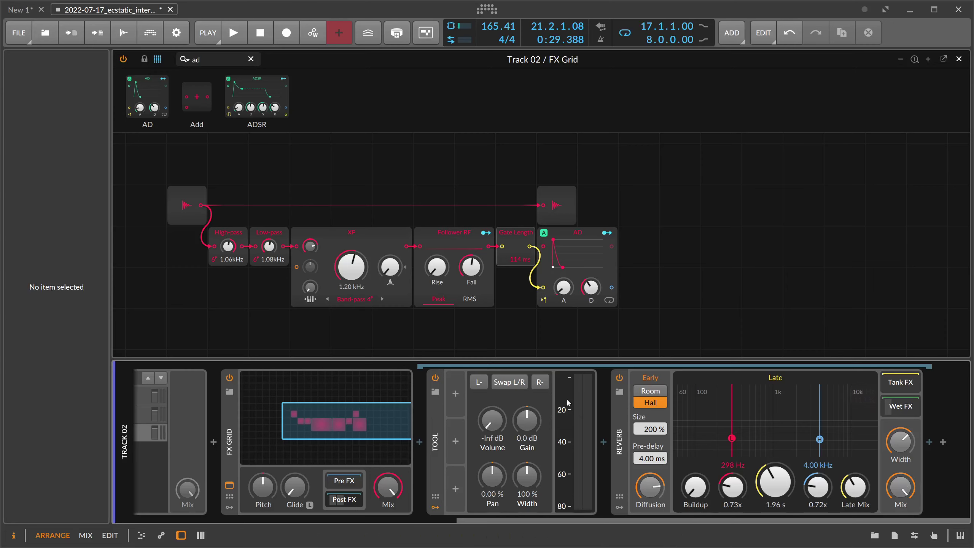
Clear the AD's modulation of the Tool's volume and reset that volume to 0.0 dB
left_click(592, 247)
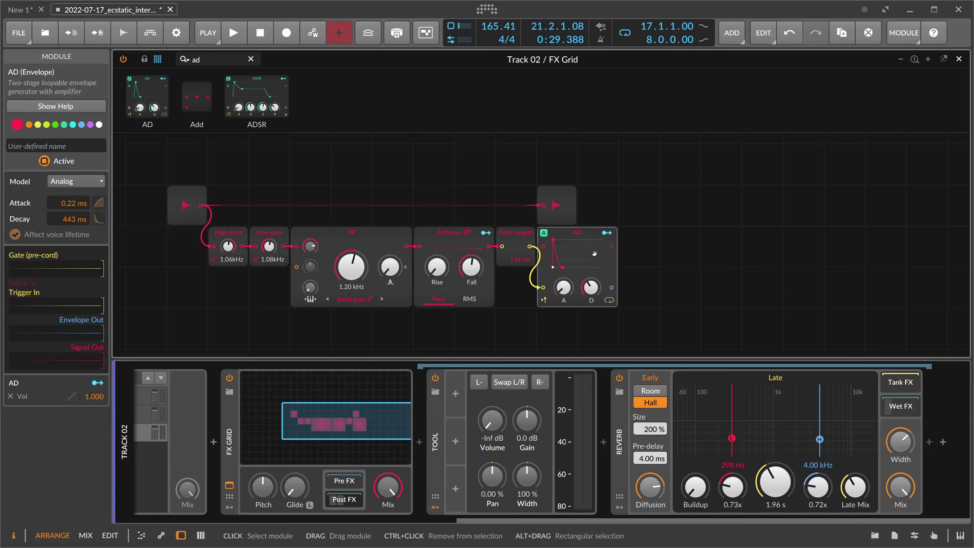
double_click(491, 423)
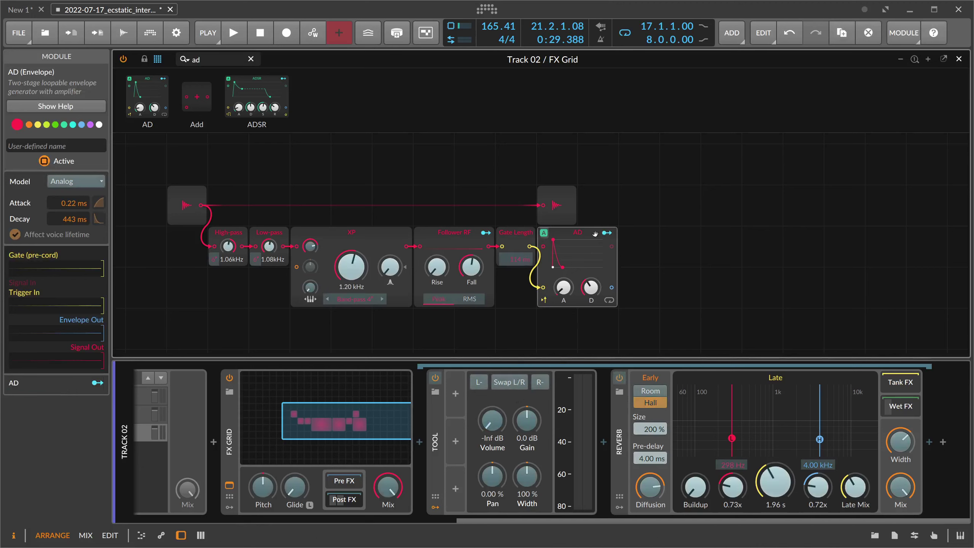
left_click(531, 327)
double_click(491, 421)
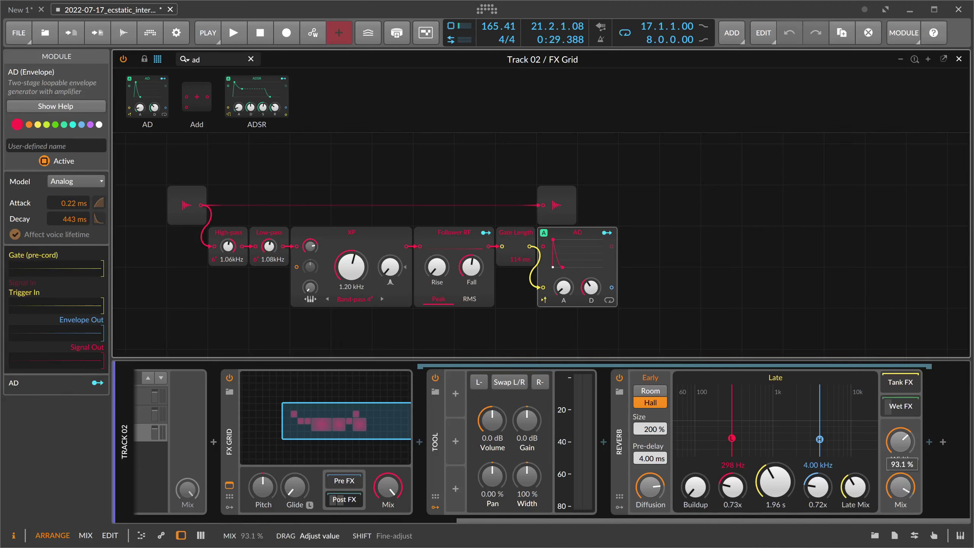
Lower the Reverb's mix fully, modulate it with the AD envelope by 1.000 and play the loop
left_click_drag(899, 473, 869, 442)
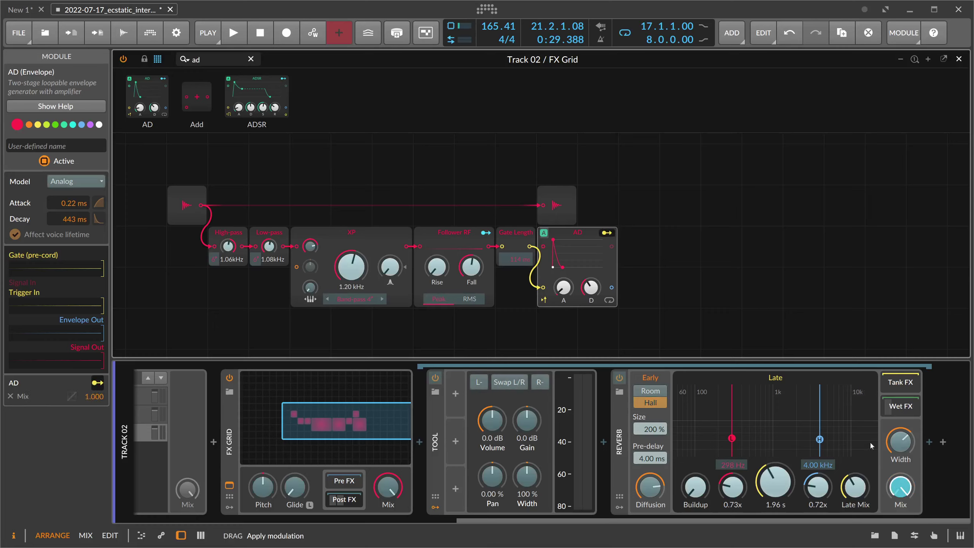
key("space")
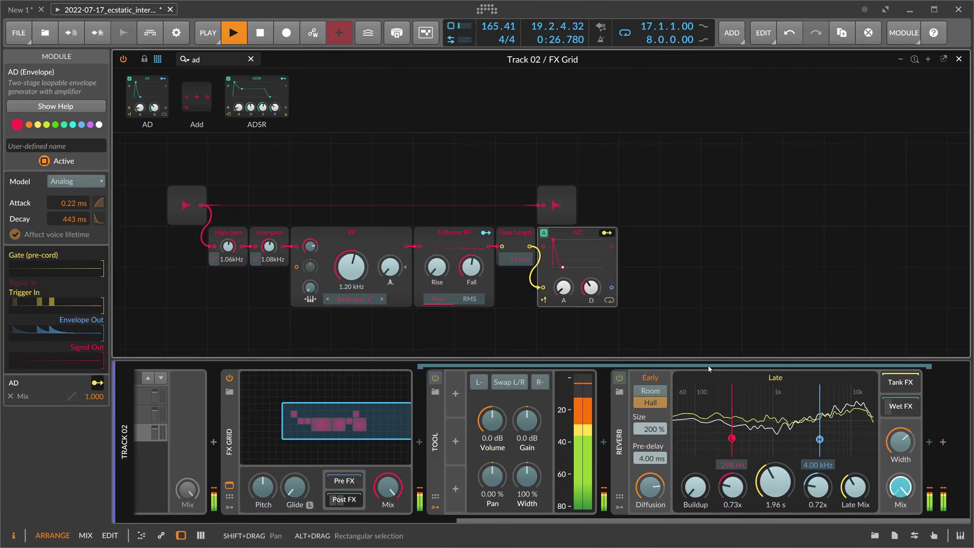
key("space")
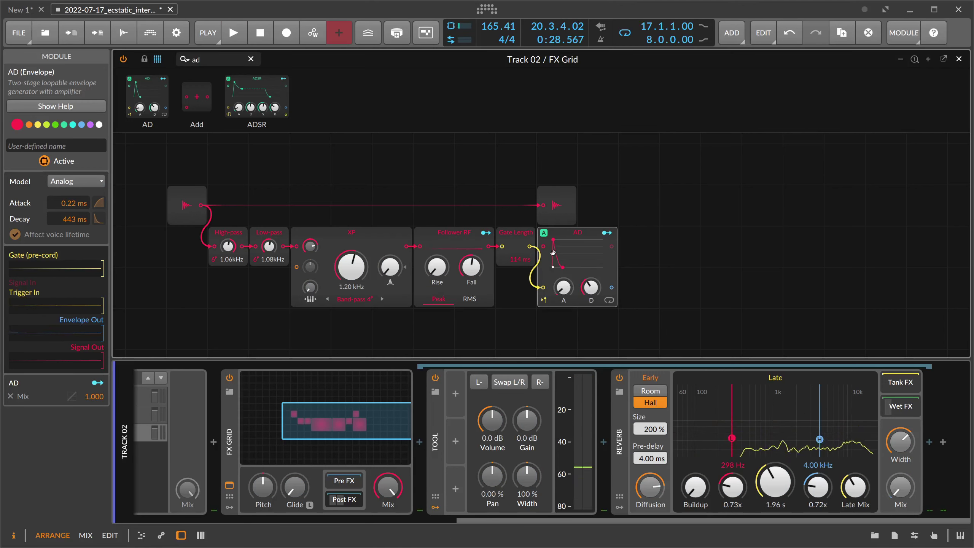
Set the AD envelope's decay to 1.53 s and play the loop briefly
left_click_drag(591, 286, 591, 261)
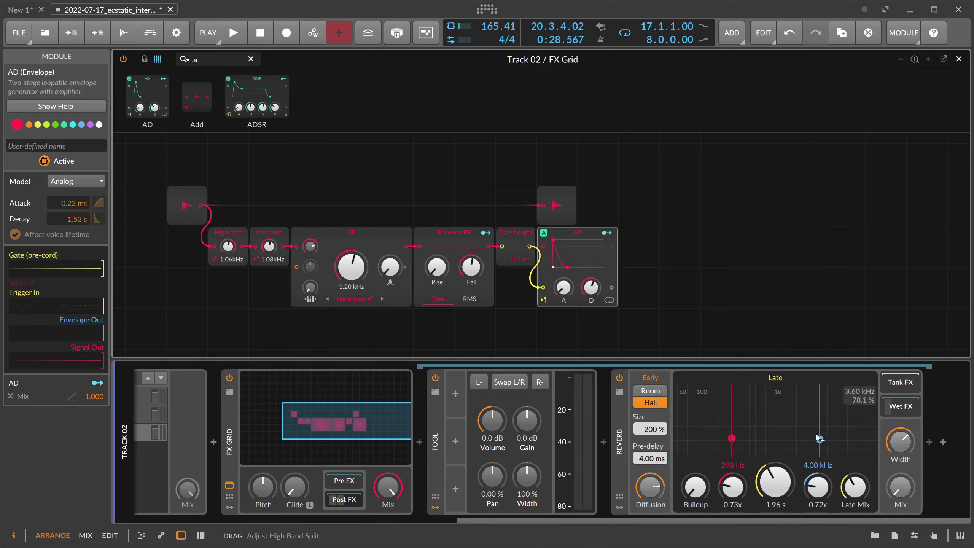
key("space")
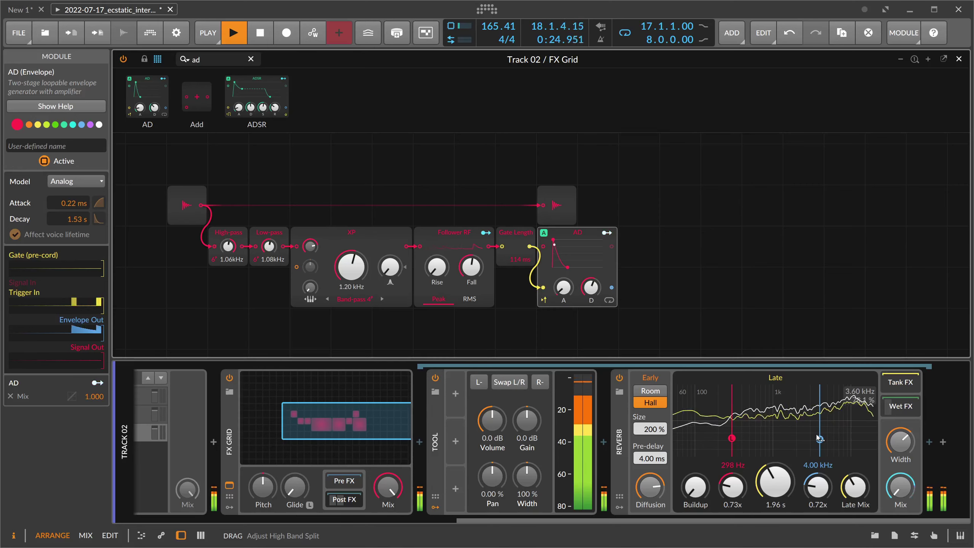
key("space")
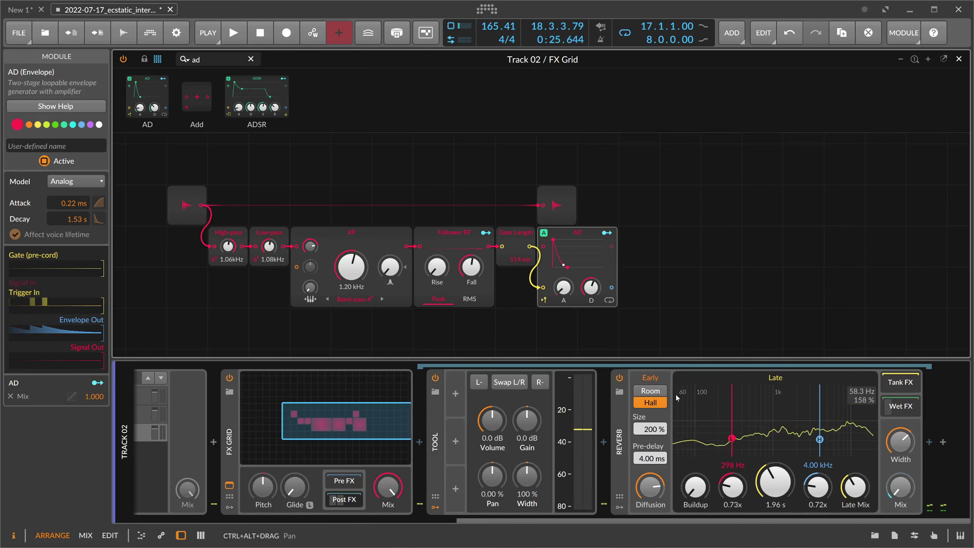
Clear the AD's modulation of the Reverb's mix, raise the mix fully and return the Tool's volume to -Inf dB
left_click(606, 233)
double_click(901, 487)
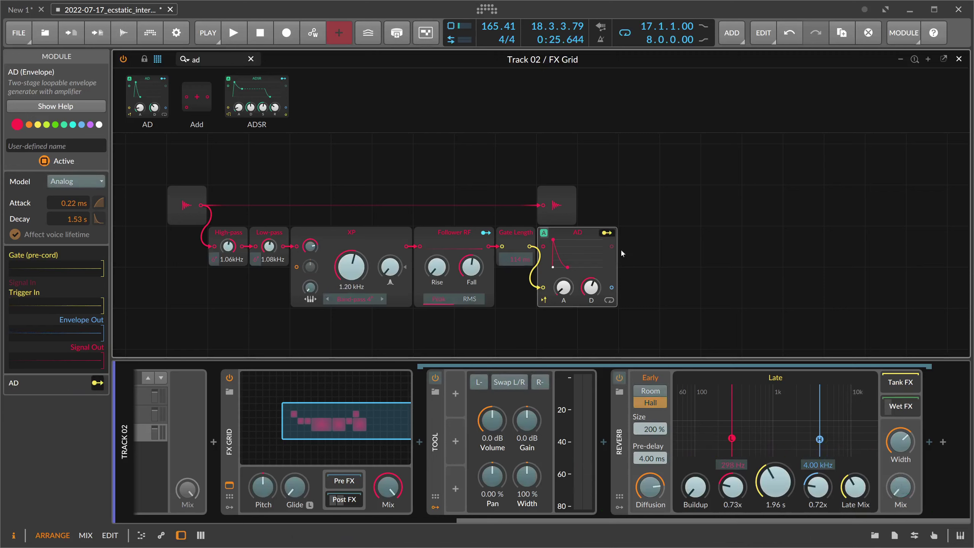
left_click(606, 233)
left_click_drag(492, 420, 492, 480)
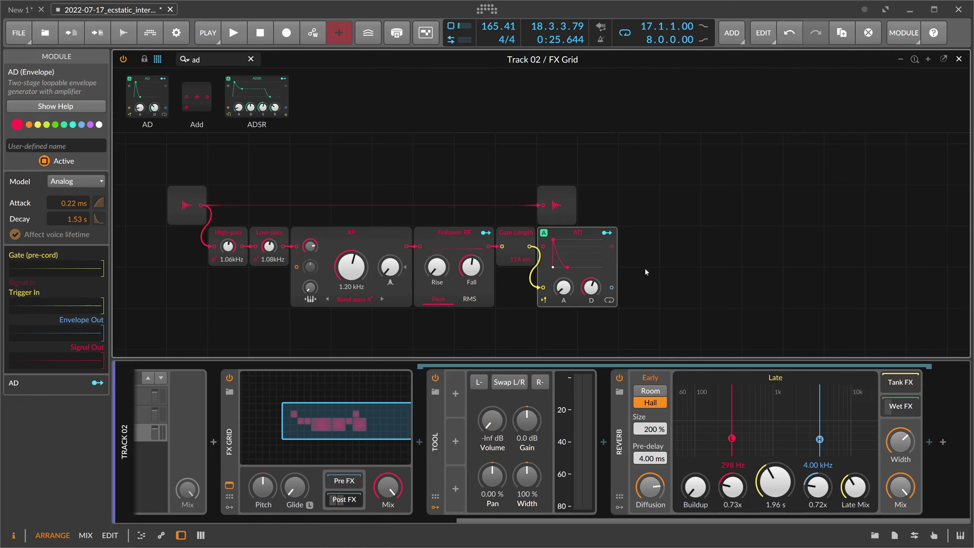
Assign the AD envelope to the Tool's volume by 1.000, set its decay to 728 ms and play the loop
left_click(606, 233)
left_click_drag(492, 419, 492, 396)
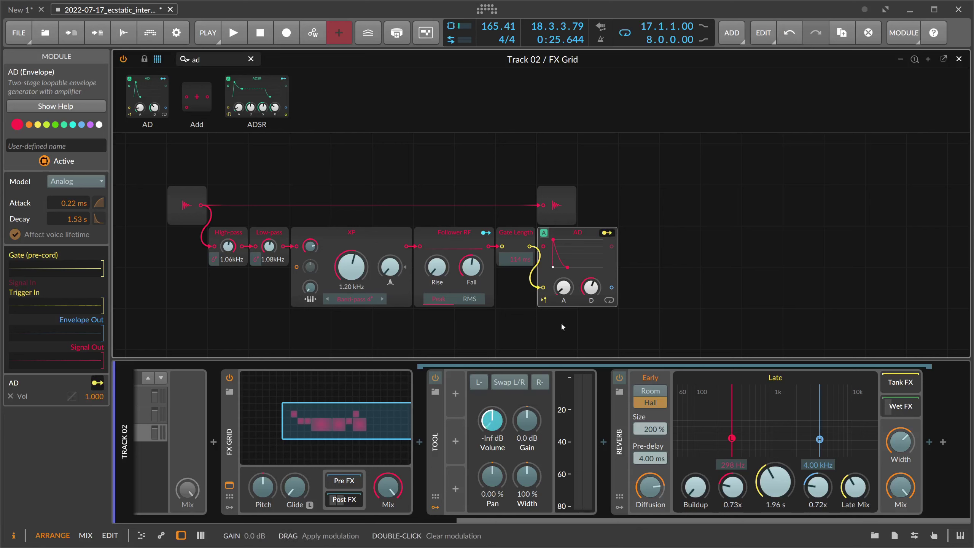
left_click_drag(591, 288, 599, 291)
key("space")
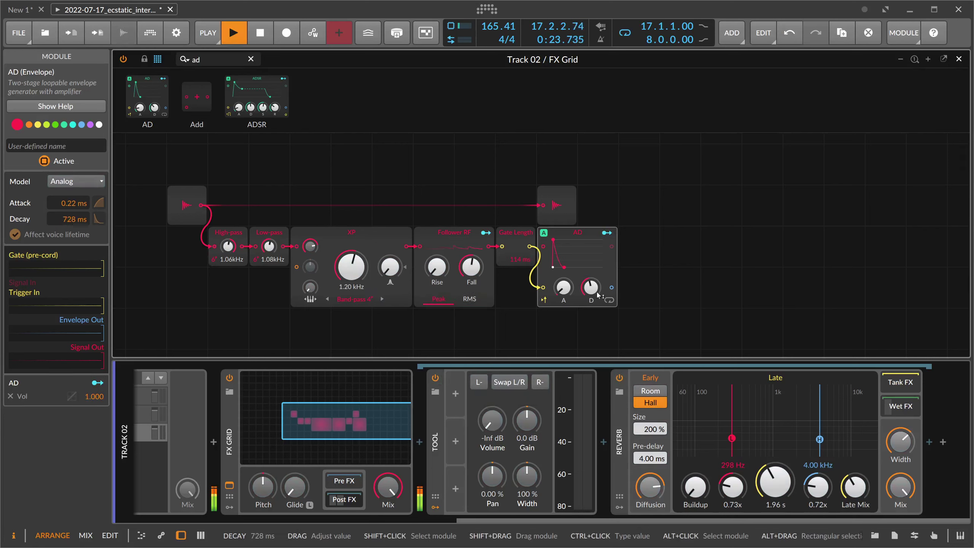
Stop playback and wrap Track 02's FX Grid device in an FX Layer container
key("space")
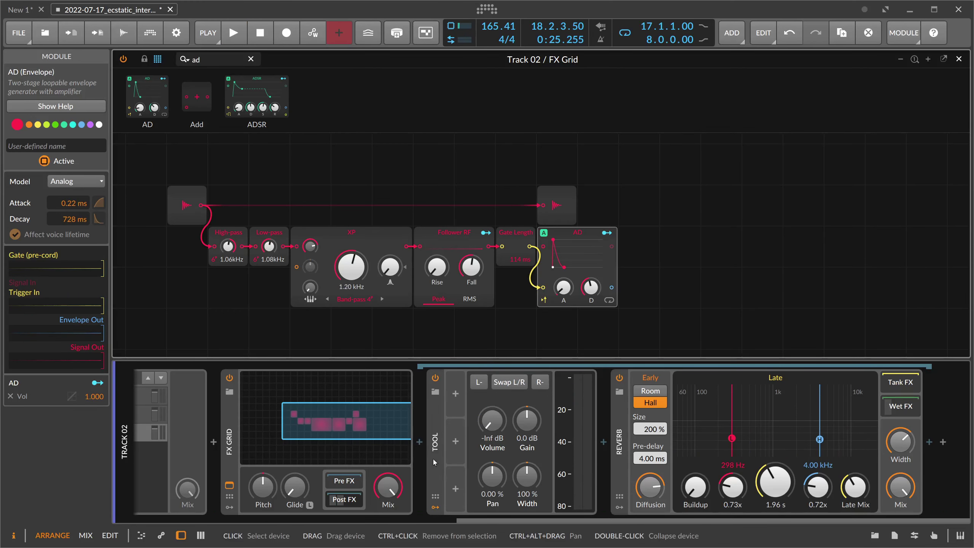
left_click(349, 498)
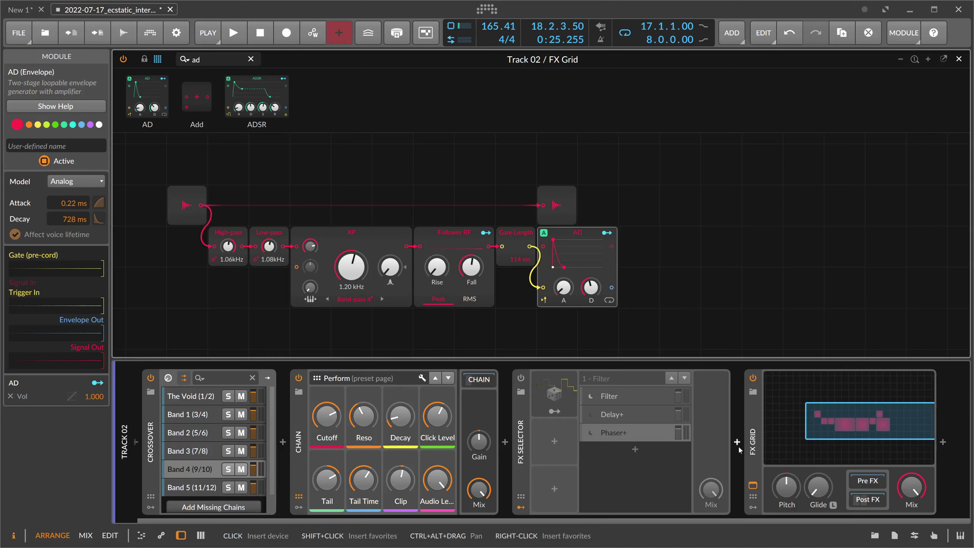
left_click(751, 445)
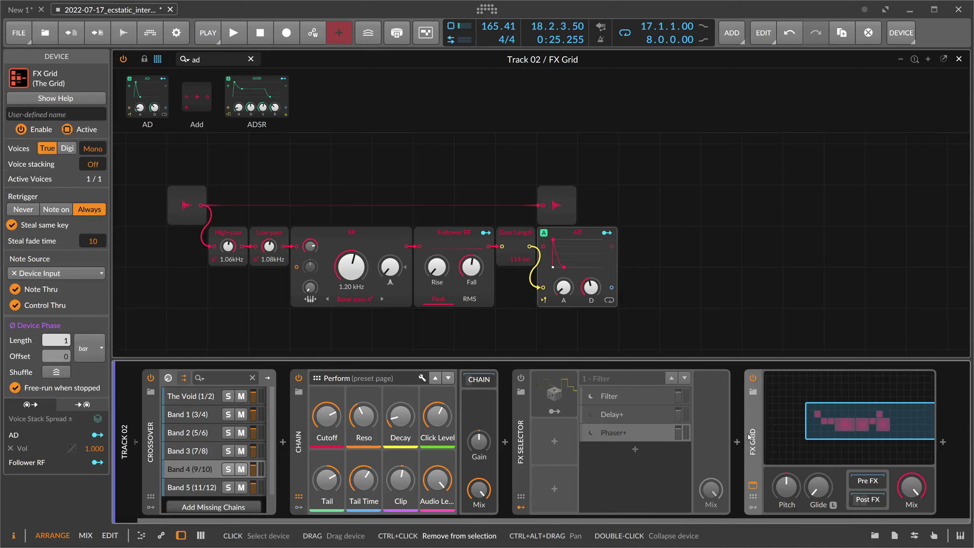
key("ctrl+g")
left_click_drag(581, 519, 739, 515)
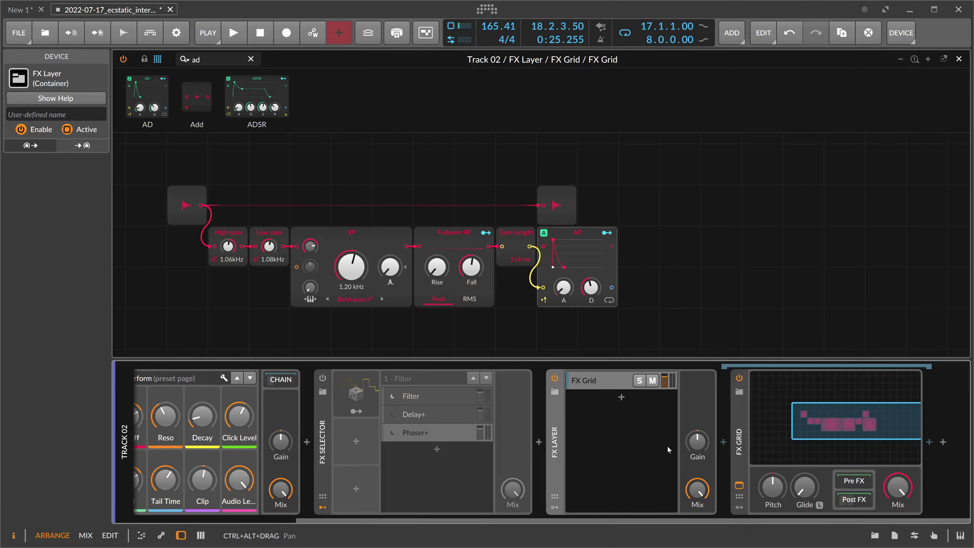
Add a Tool device as a second layer in the FX Layer and delete the modulator it comes with
left_click(621, 398)
type("too")
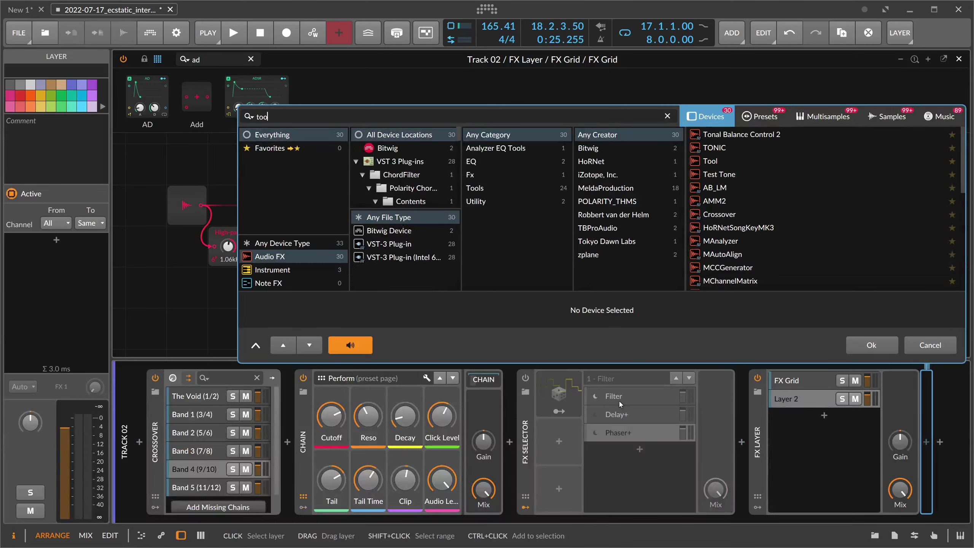
type("l")
key("Return")
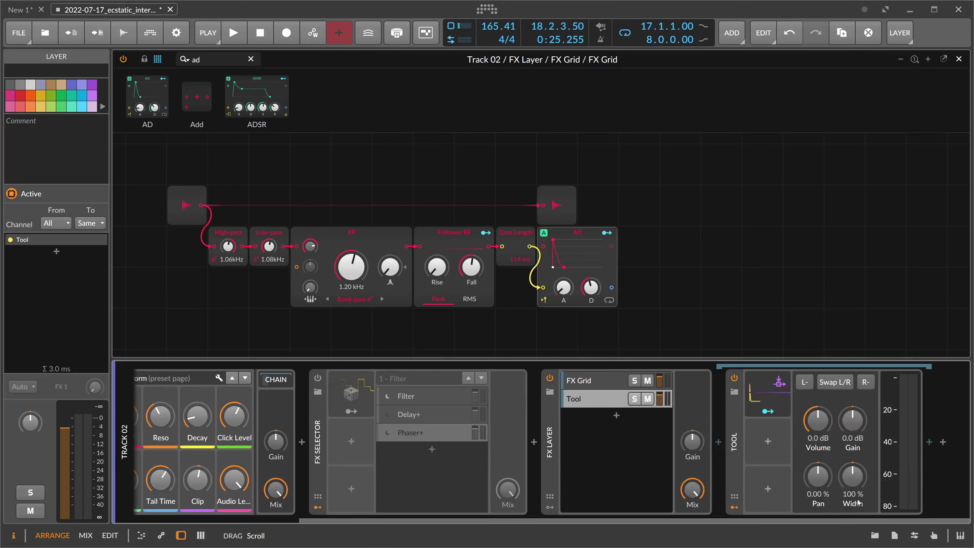
left_click(771, 393)
key("Delete")
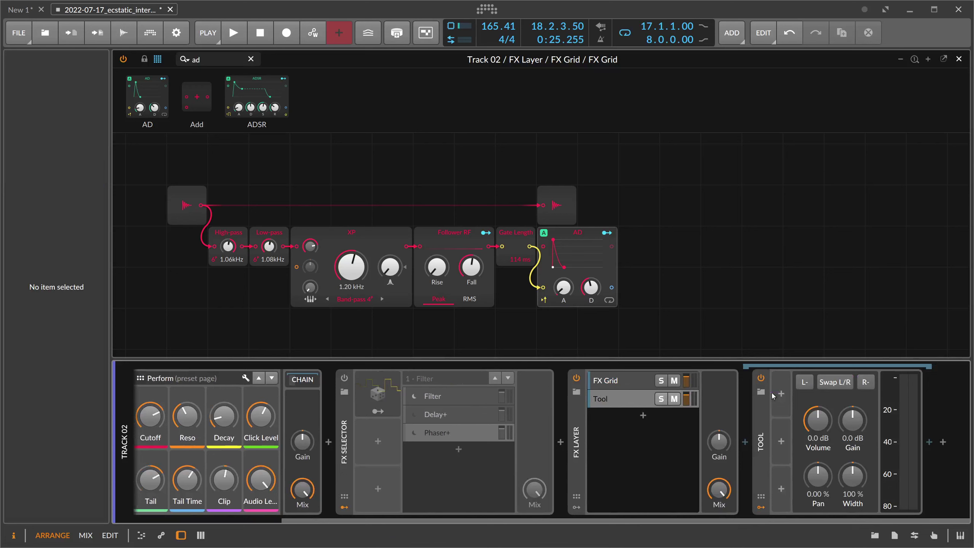
Rename the Tool layer as Dry and the FX Grid layer as Wet Snare Reverb
double_click(620, 399)
type("Dry")
key("Return")
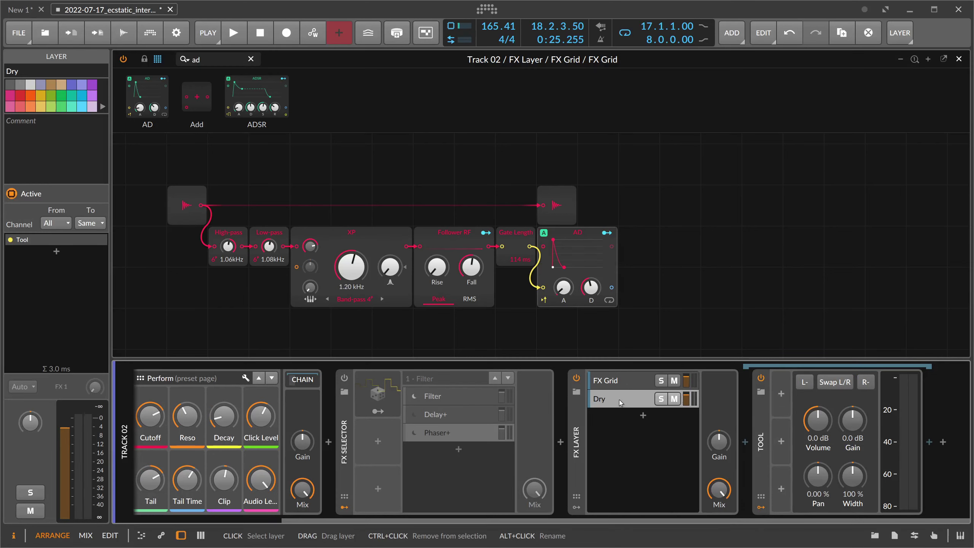
double_click(616, 380)
type("Wet Snare R")
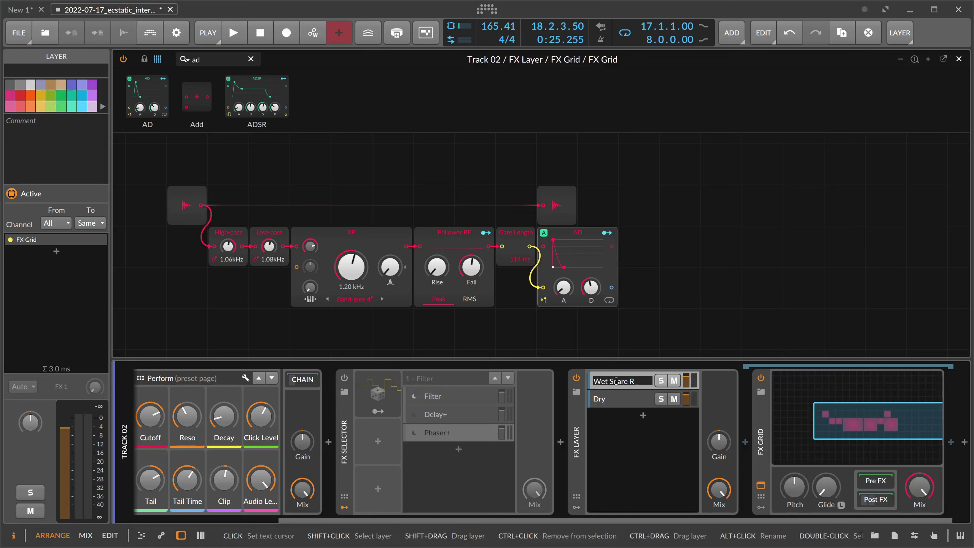
type("everb")
key("Return")
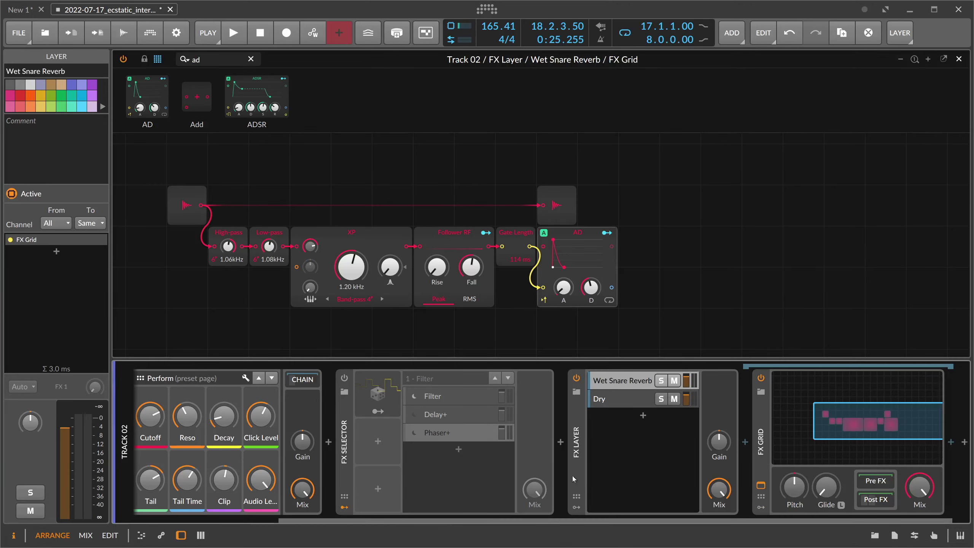
Play the loop briefly to audition the dry and wet layers together
left_click_drag(544, 519, 562, 519)
key("space")
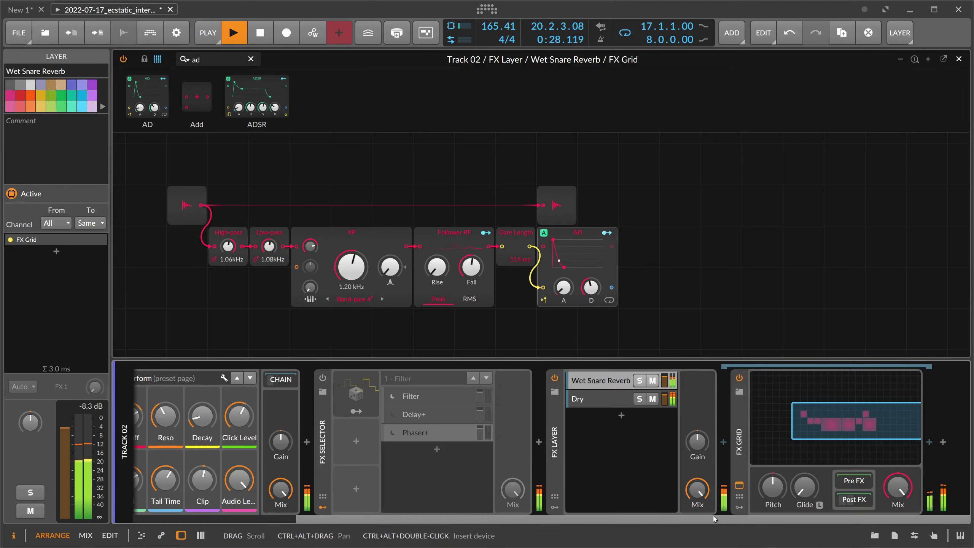
key("space")
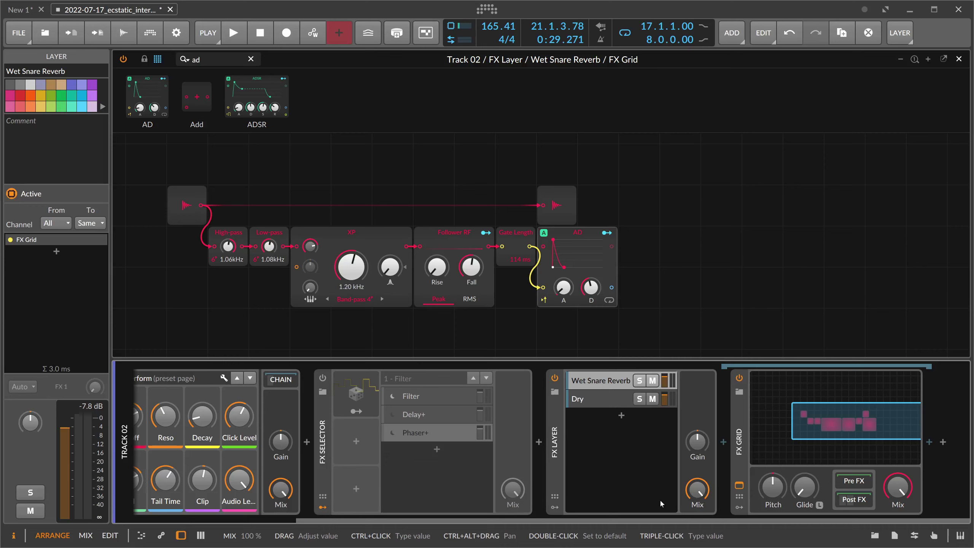
Move the AD envelope further along the Grid patch and insert a Chance module between Gate Length and AD
left_click(580, 236)
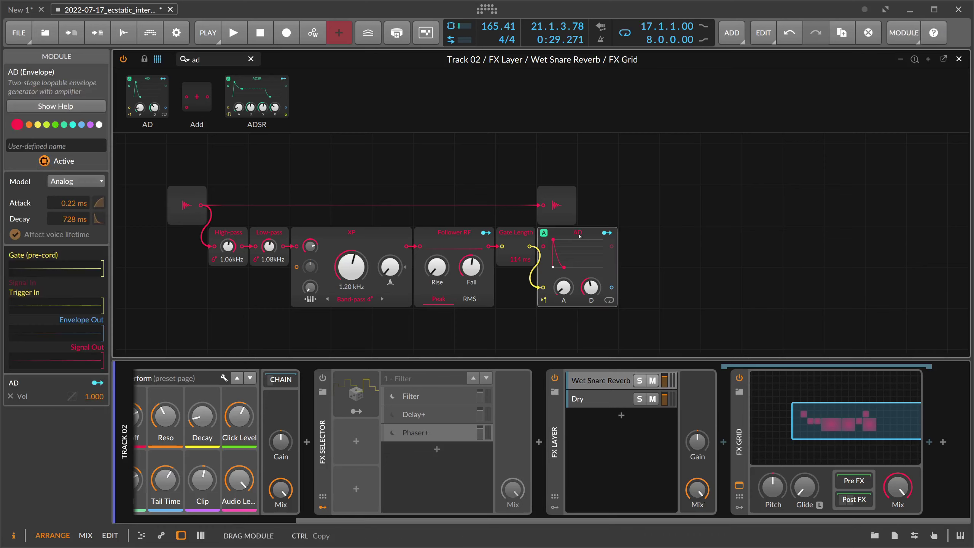
left_click_drag(580, 235, 661, 236)
left_click(207, 59)
type("cha")
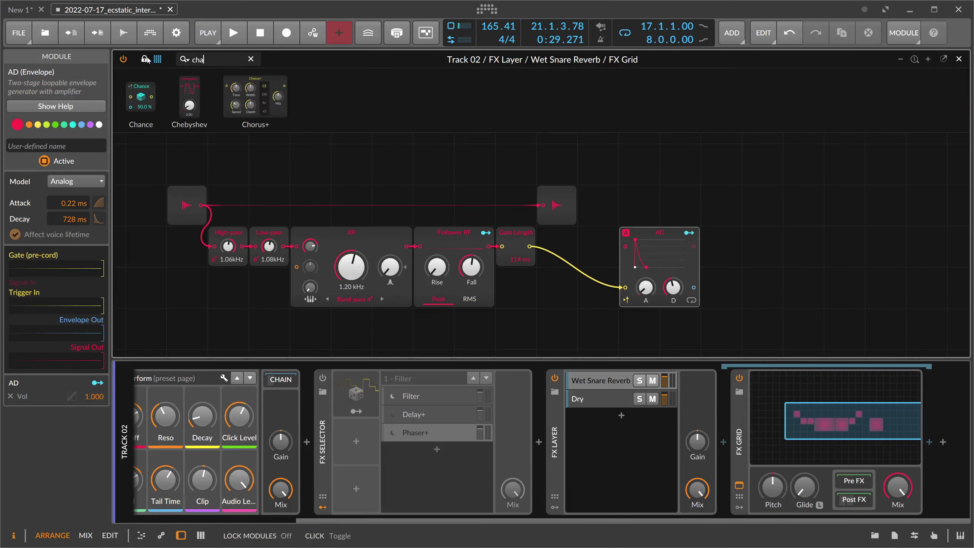
type("nce")
left_click_drag(142, 96, 530, 246)
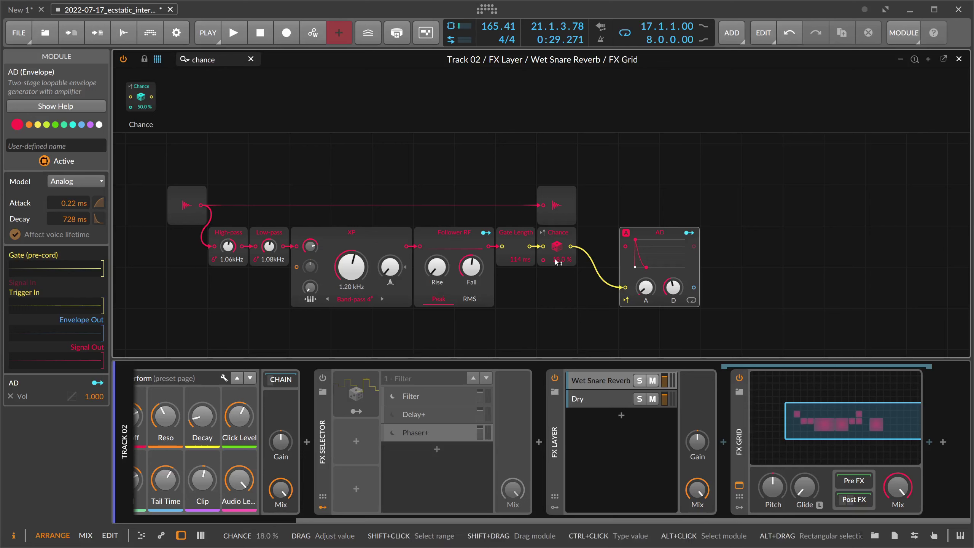
Play the loop while fine-tuning the Chance module's probability, ending at about 20.3 %
key("space")
left_click_drag(558, 261, 558, 262)
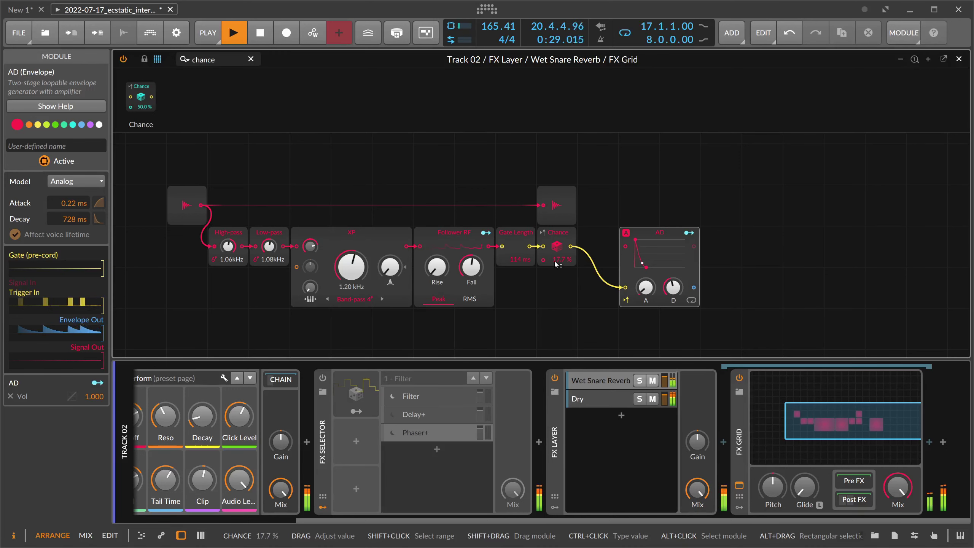
key("ctrl+z")
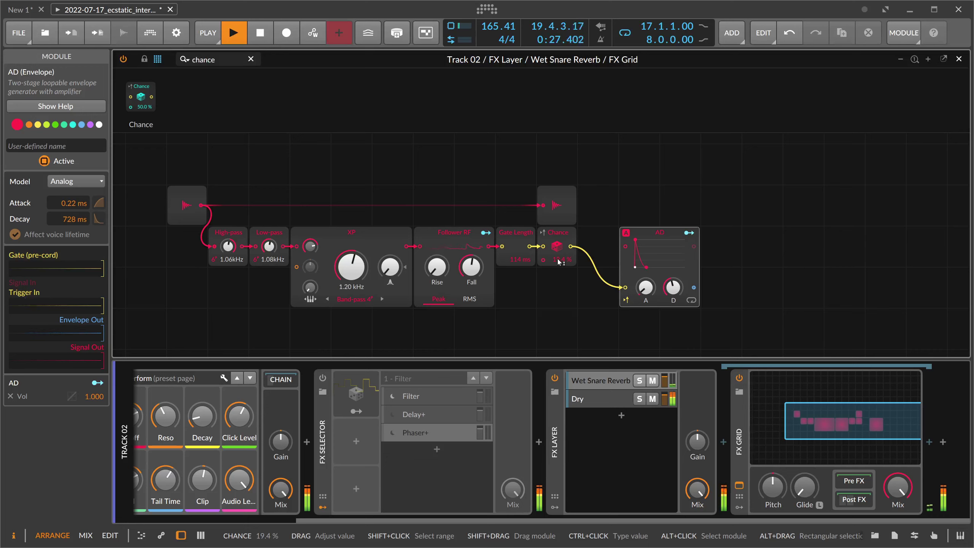
scroll(560, 262, "up", 2)
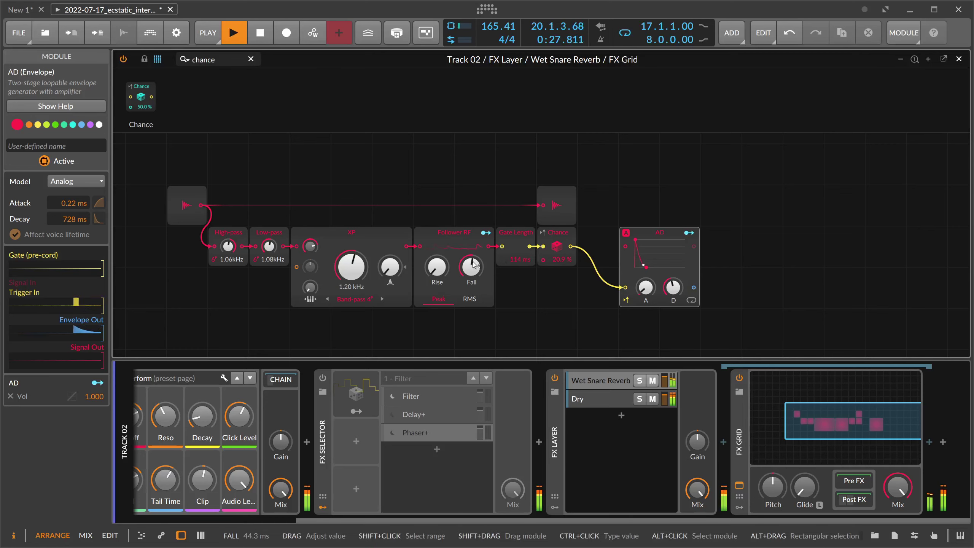
key("space")
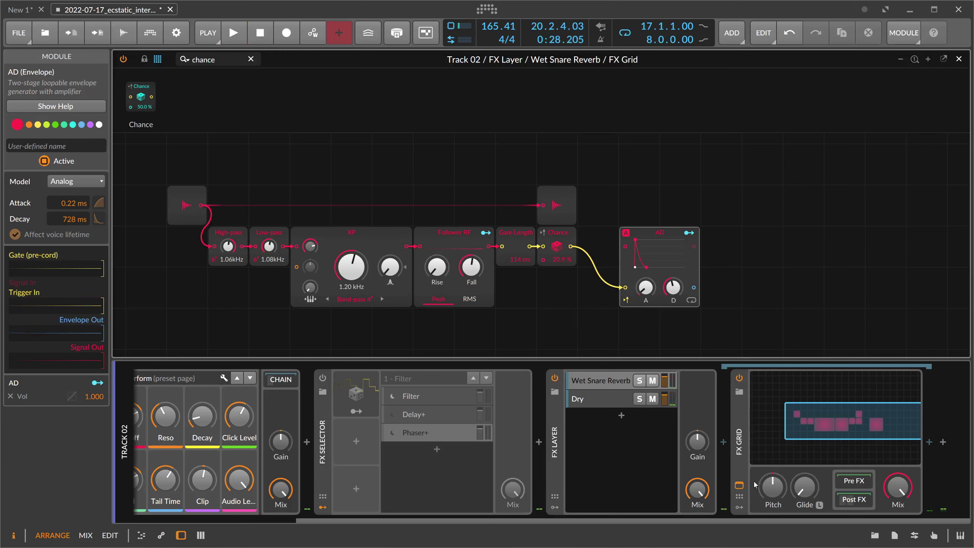
left_click(853, 499)
scroll(718, 512, "right", 10)
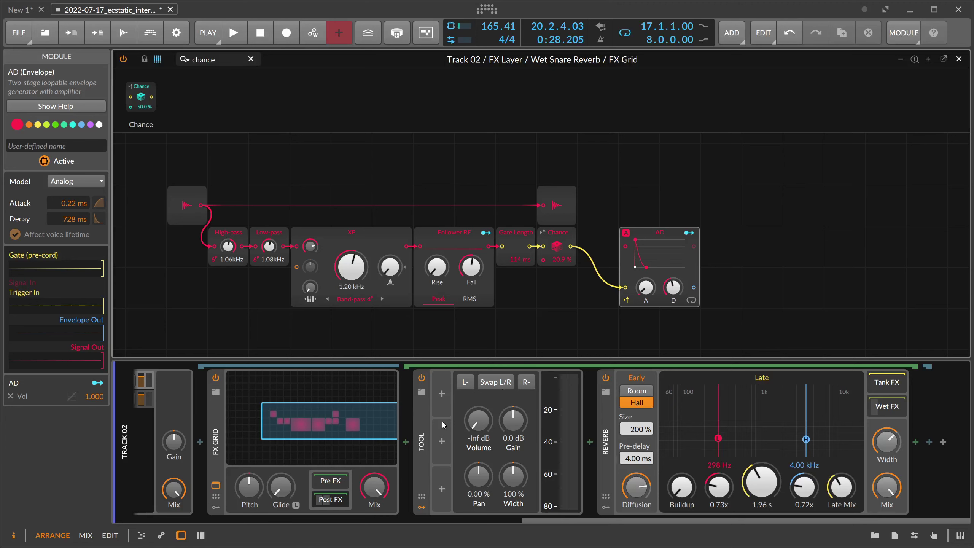
left_click_drag(557, 262, 559, 266)
scroll(346, 499, "left", 10)
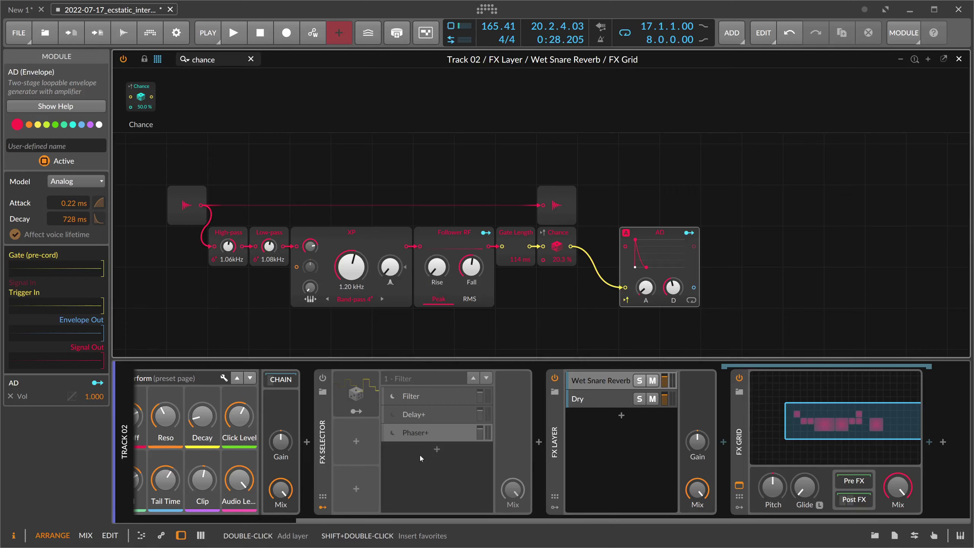
Close the Grid editor and return the arranger's play position to the loop start at bar 17
left_click_drag(363, 520, 596, 508)
left_click(959, 60)
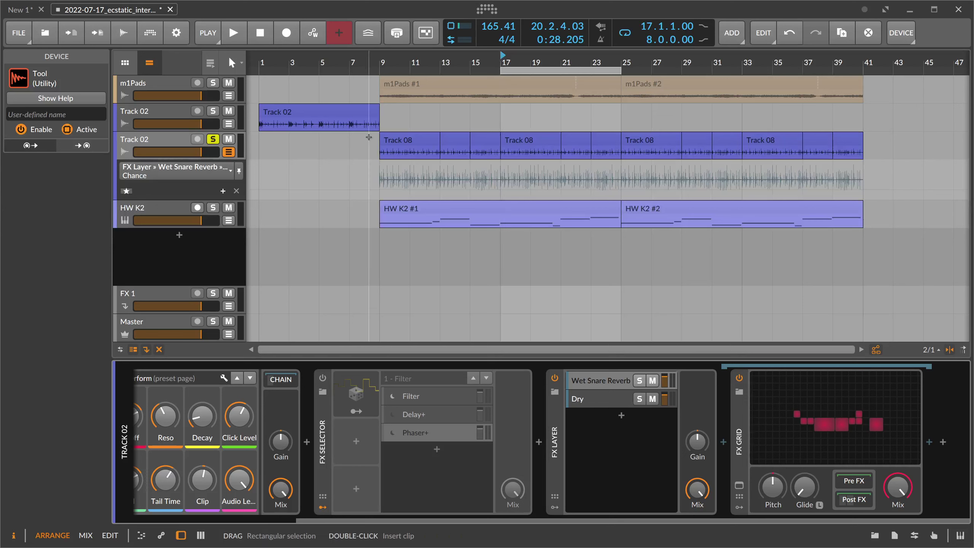
left_click_drag(369, 137, 616, 140)
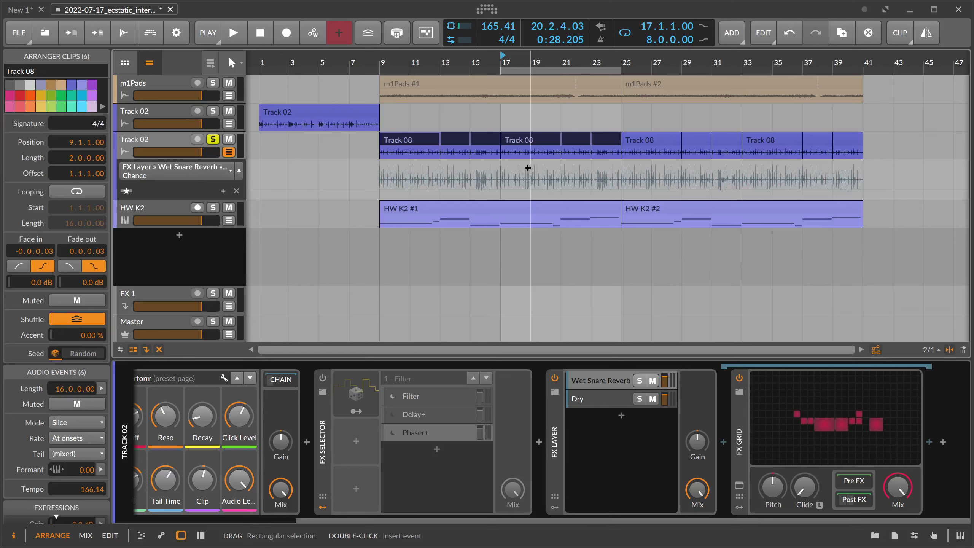
left_click_drag(470, 61, 470, 46)
mouse_move(430, 73)
left_mouse_down()
mouse_move(378, 75)
mouse_move(431, 75)
left_mouse_up()
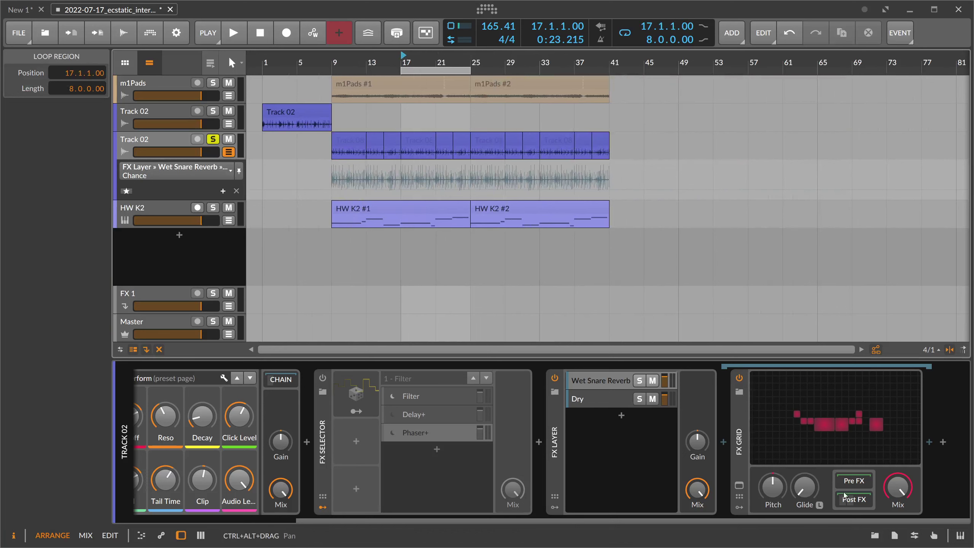
Set the gain of the Tool in the FX Grid's Post FX chain to -5.0 dB
left_click(850, 498)
left_click_drag(648, 520, 806, 520)
mouse_move(753, 436)
left_mouse_down()
mouse_move(754, 445)
mouse_move(749, 425)
left_mouse_up()
left_click(749, 424, "ctrl")
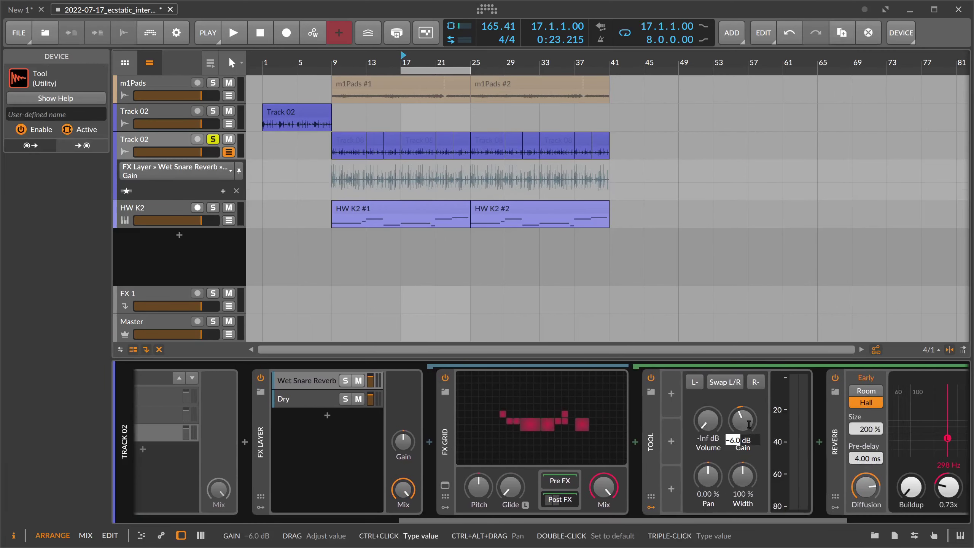
type("-5")
key("Return")
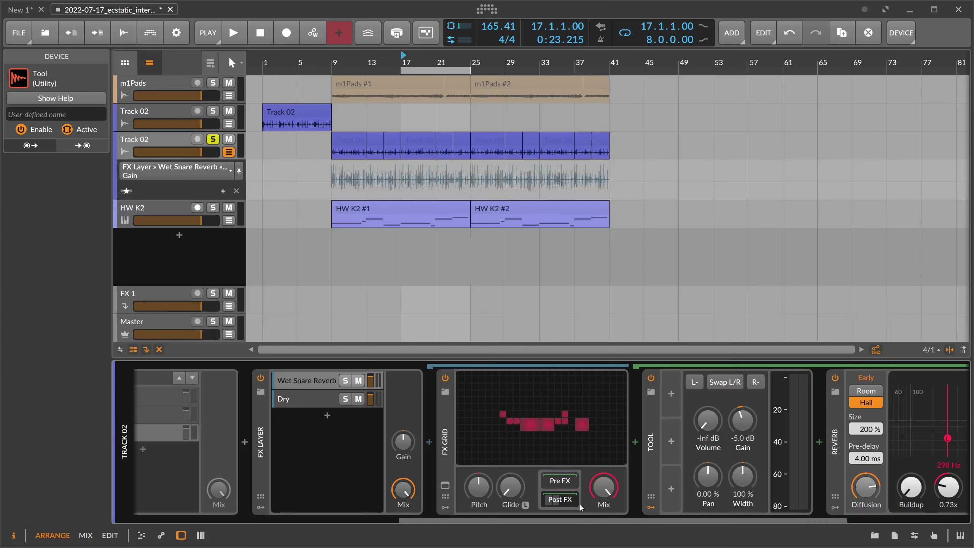
Play the loop and lower the Post FX Tool's gain to -8.0 dB
scroll(632, 519, "down", 3)
scroll(633, 519, "down", 1)
key("space")
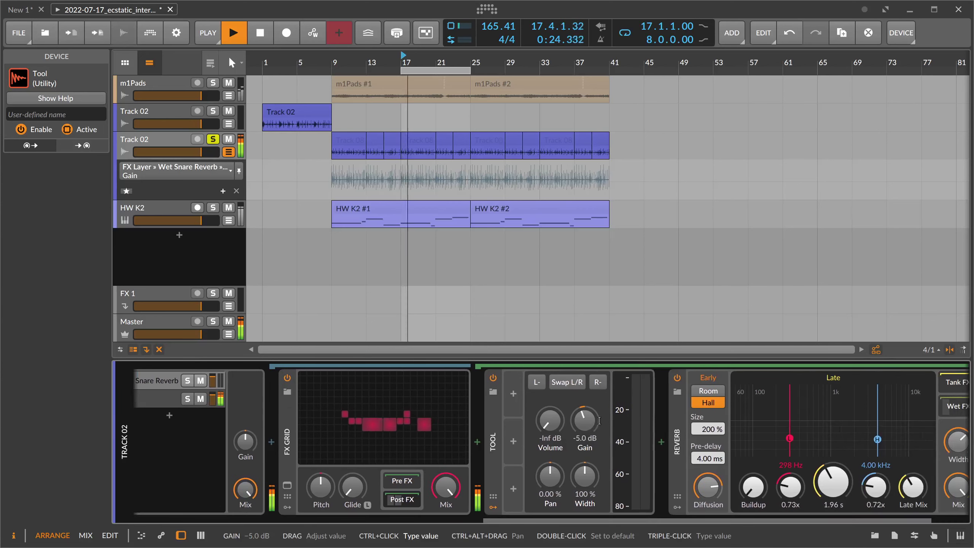
left_click(596, 422, "ctrl")
type("8")
key("Return")
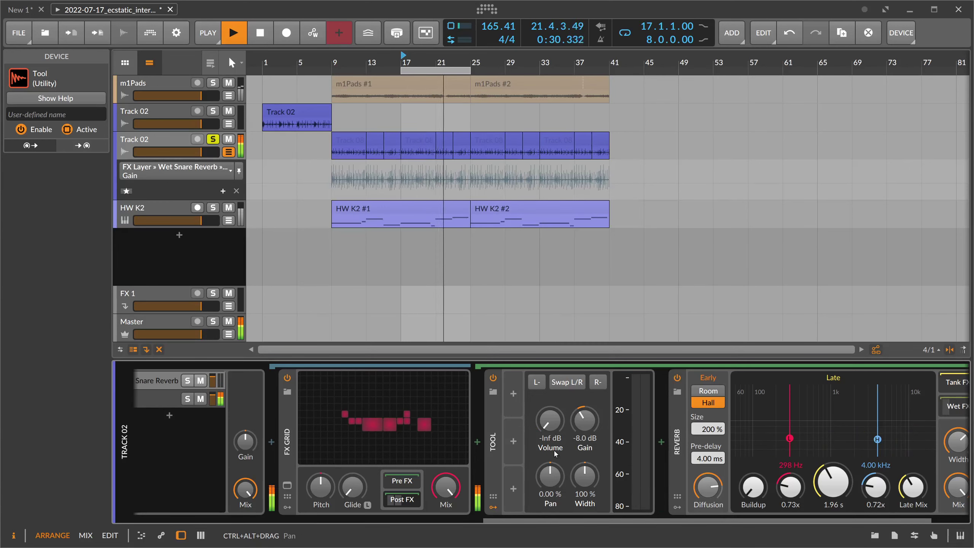
key("space")
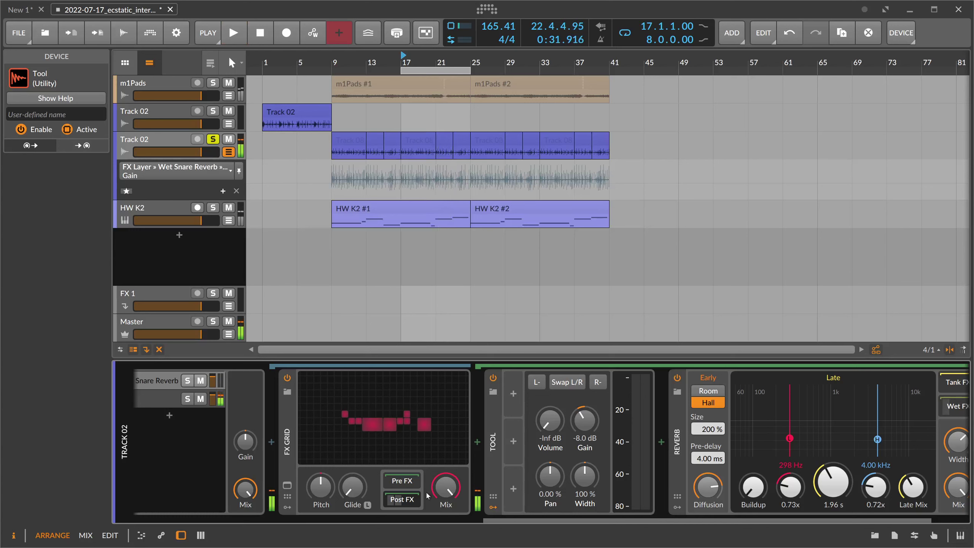
Duplicate the FX Layer device holding the Wet Snare Reverb and Dry layers
scroll(433, 477, "left", 5)
left_click(598, 381)
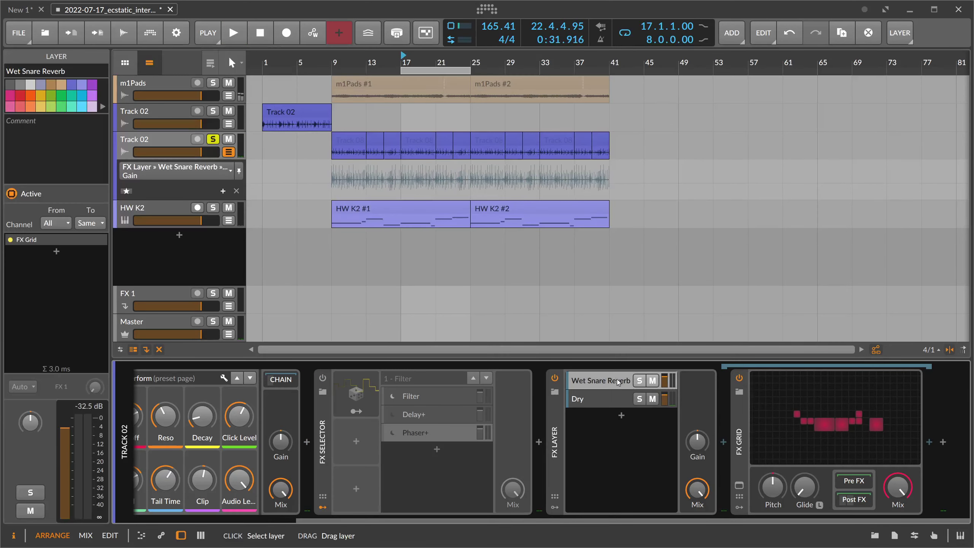
scroll(758, 440, "left", 2)
left_click(758, 440)
key("ctrl+d")
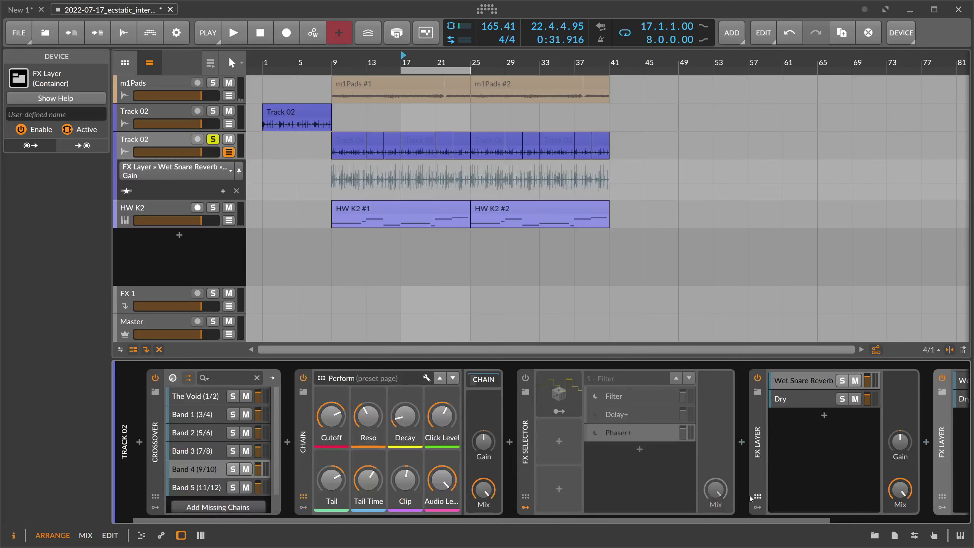
Delete the Reverb from the Post FX chain of the duplicated FX Layer's wet layer
left_click_drag(705, 518, 844, 514)
left_click(825, 382)
scroll(704, 519, "right", 3)
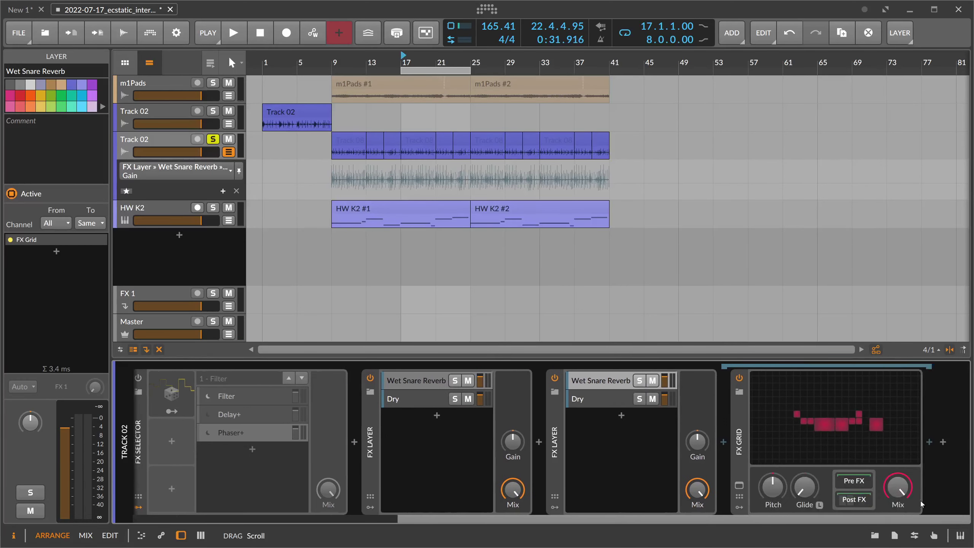
left_click(852, 504)
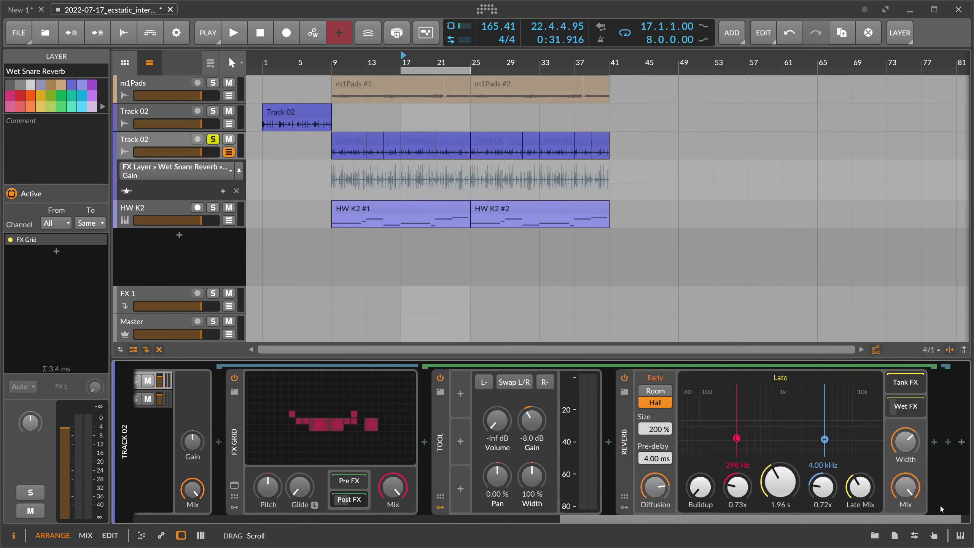
left_click(607, 438)
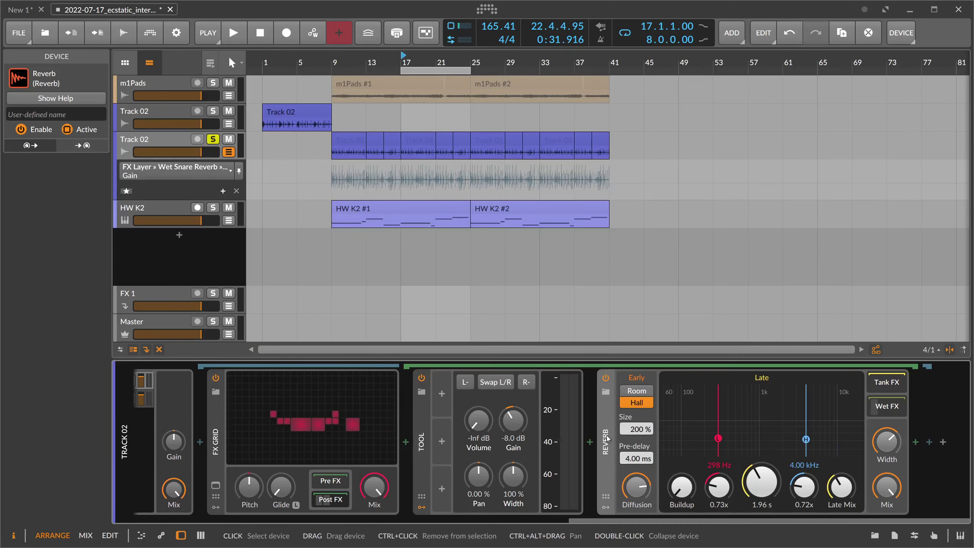
key("Delete")
Add a Delay+ device after the Tool in the Post FX chain of the duplicated layer's FX Grid
left_click(916, 442)
type("delay")
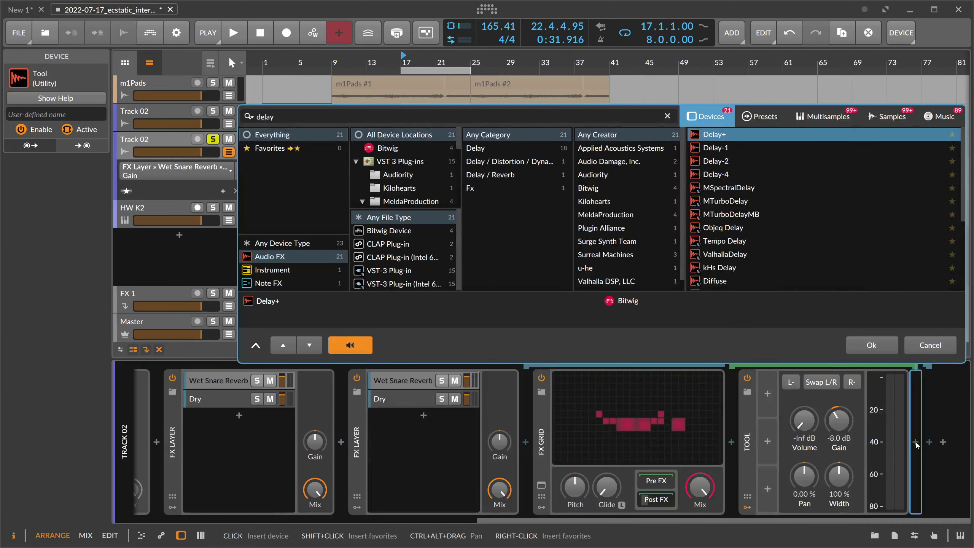
key("Return")
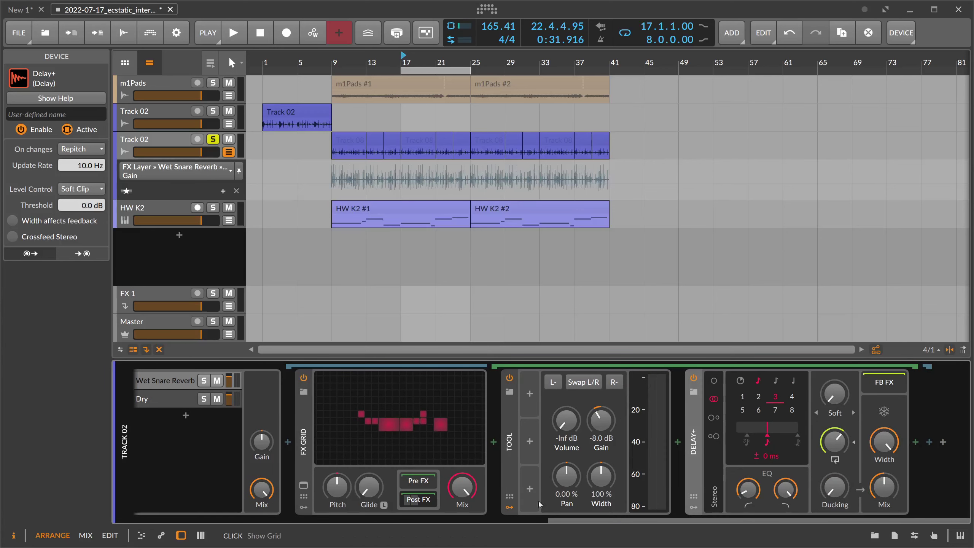
scroll(538, 501, "up", 8)
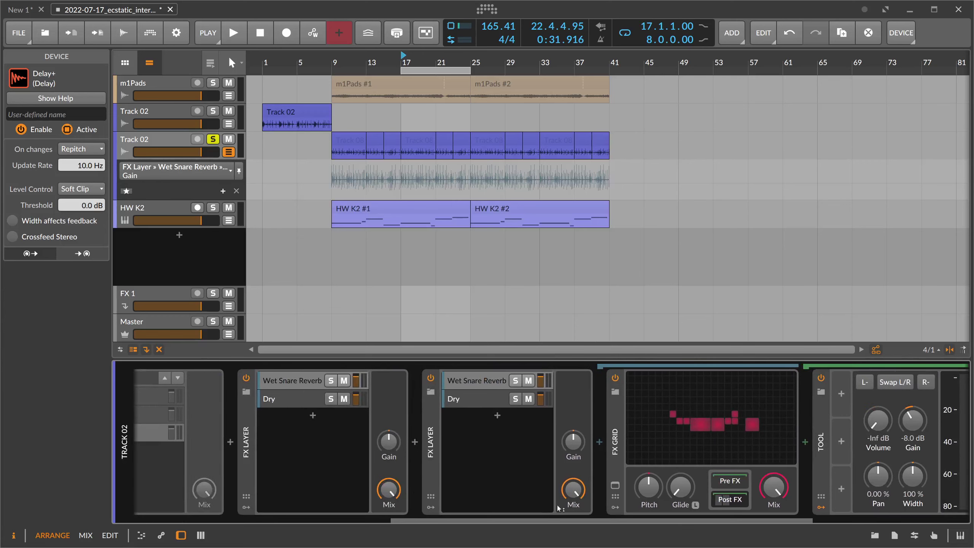
scroll(558, 508, "down", 8)
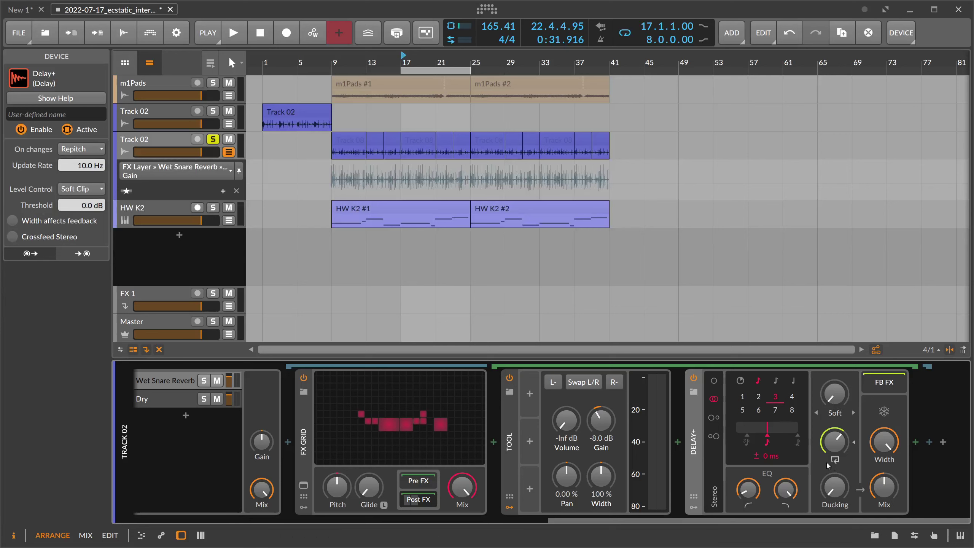
Play the loop, raise the Delay+ feedback, turn its mix fully wet and increase the blur amount
left_click(836, 449)
left_click_drag(883, 486, 834, 444)
key("space")
left_click_drag(832, 397, 832, 378)
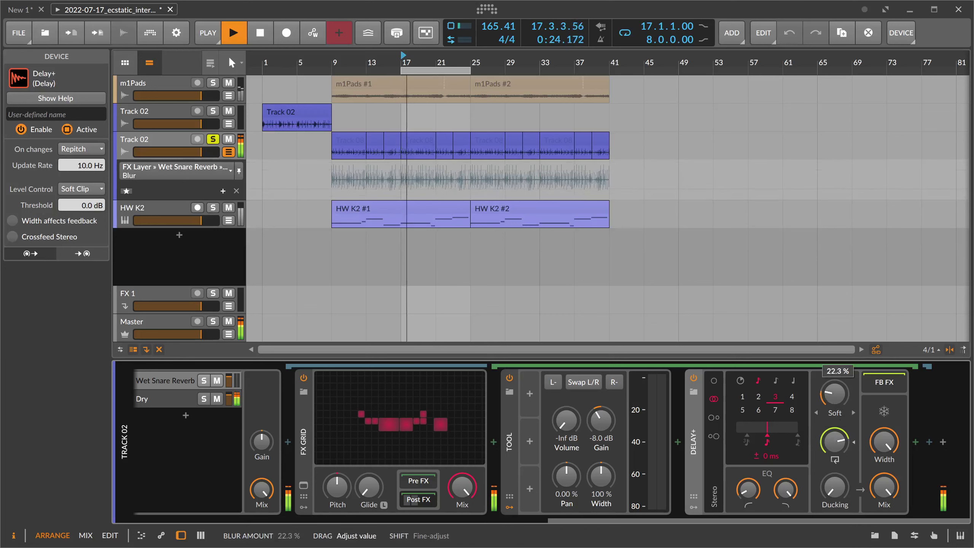
Reset the Tool's gain to 0.0 dB and adjust the low cut frequency of the Delay+
double_click(600, 420)
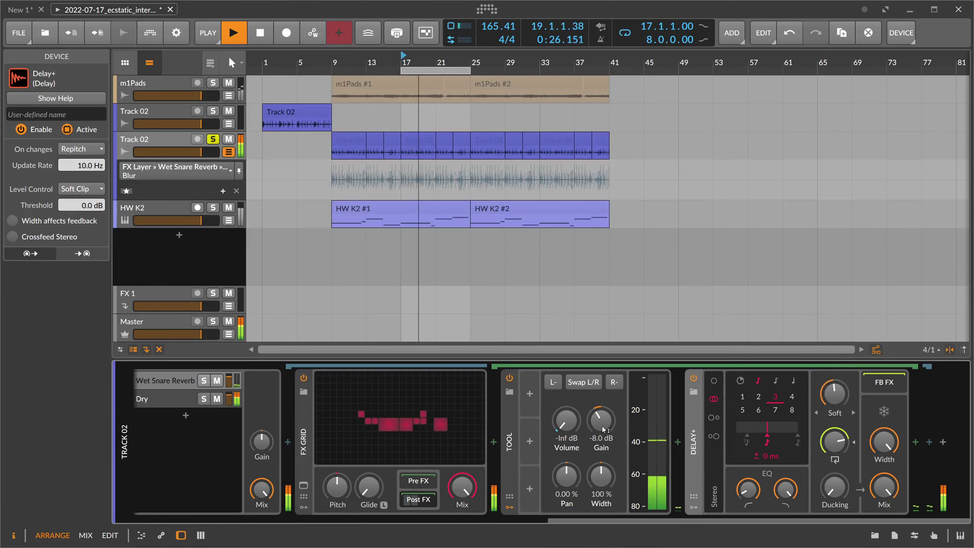
left_click(747, 490)
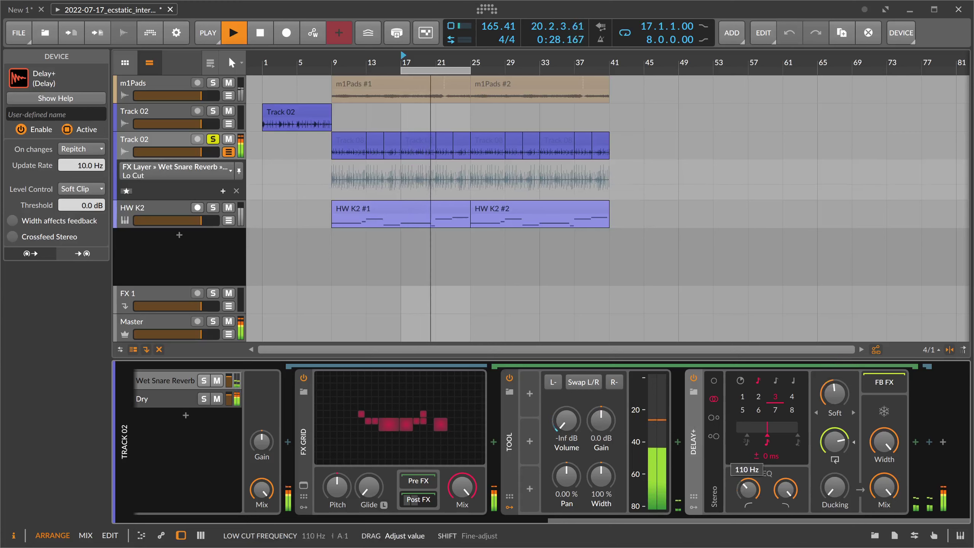
left_click_drag(748, 490, 758, 493)
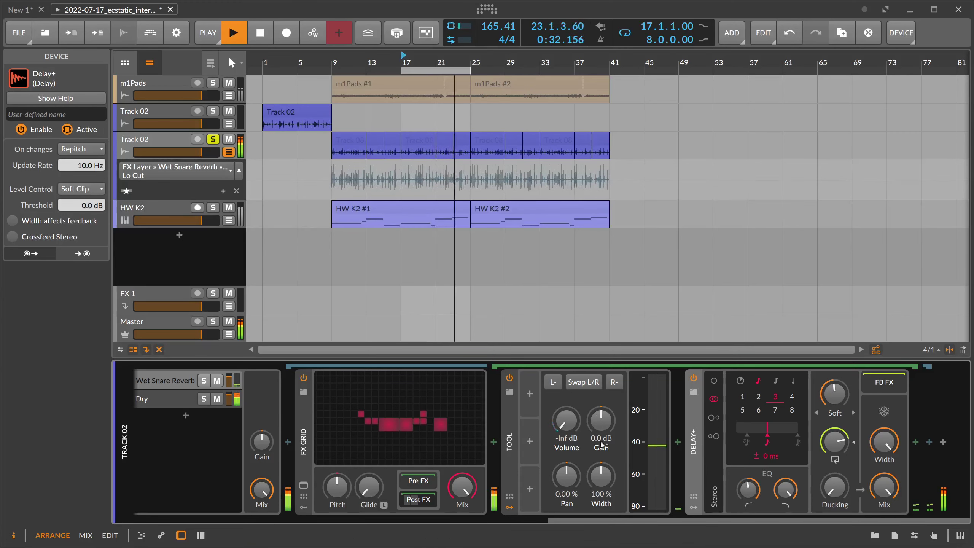
Set the AD envelope in the duplicated layer's FX Grid to 0.08 ms attack and 1.53 s decay
left_click(452, 422)
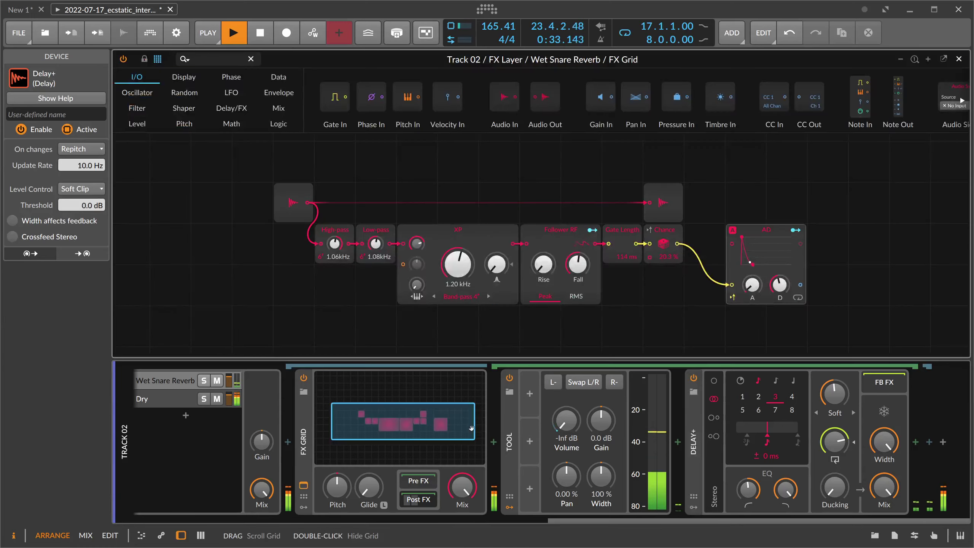
left_click(795, 230)
mouse_move(778, 275)
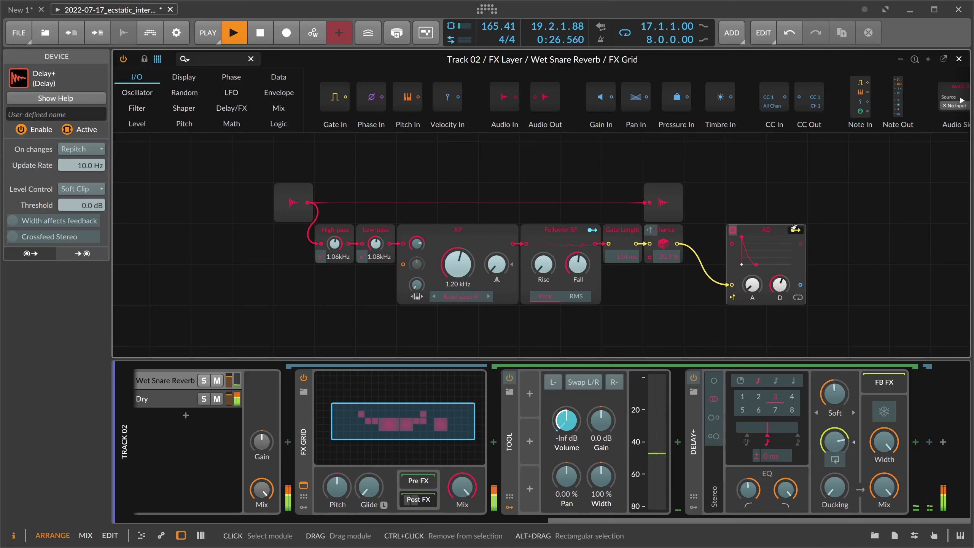
left_click(795, 229)
left_click(795, 230)
left_click_drag(754, 284, 757, 289)
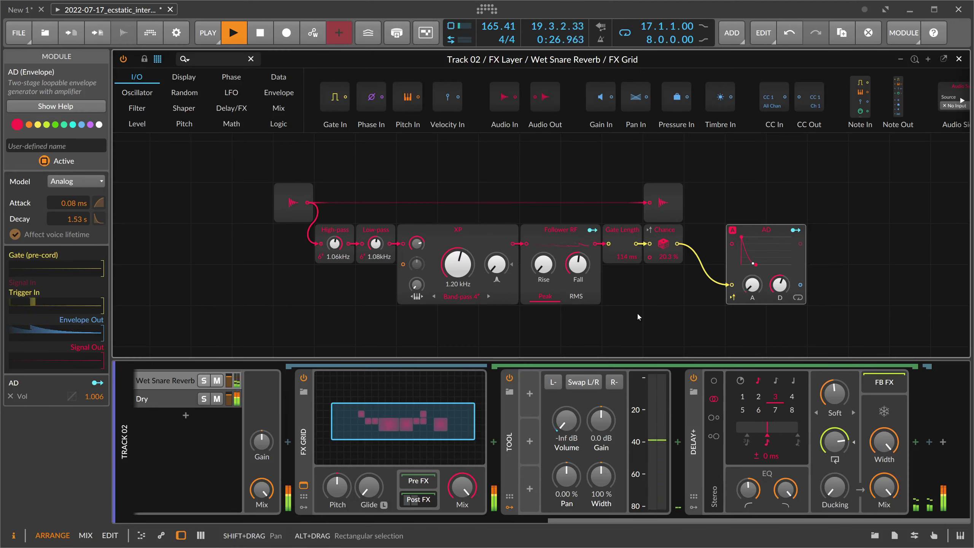
Set the Delay+ blur character to Wide and its time offset to 2 ms, and fine-tune its low and high cut filters
left_click_drag(786, 490, 786, 511)
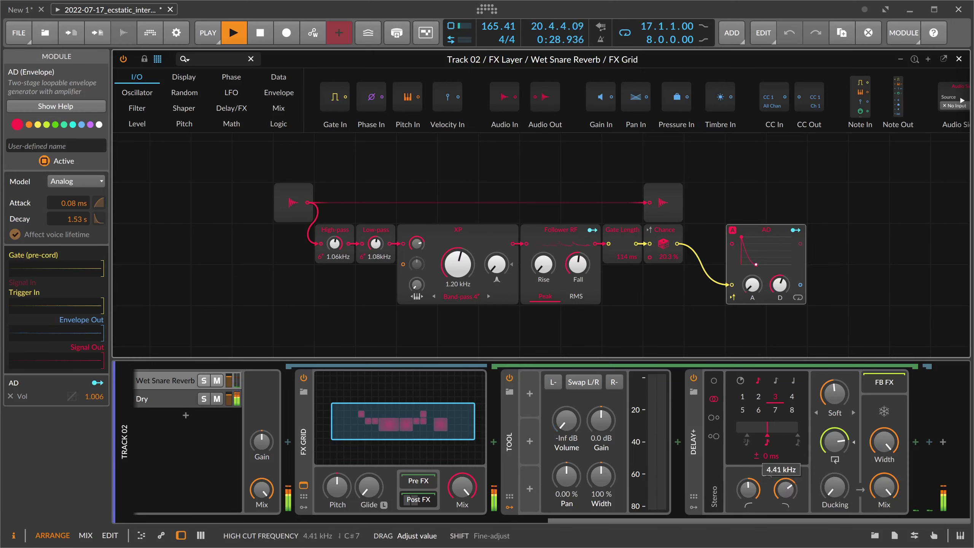
left_click(854, 413)
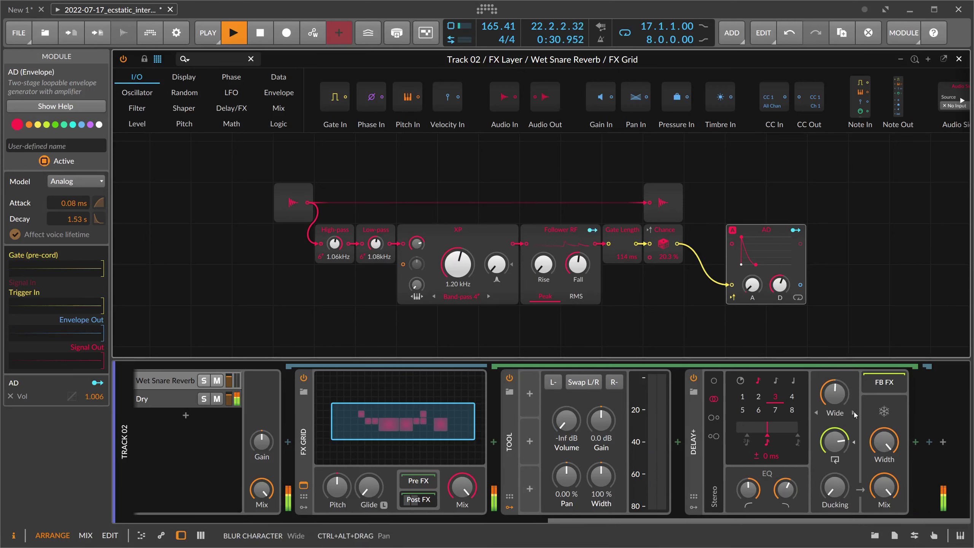
left_click_drag(782, 489, 782, 493)
left_click_drag(770, 456, 770, 451)
left_click_drag(748, 490, 748, 486)
left_click_drag(785, 489, 785, 489)
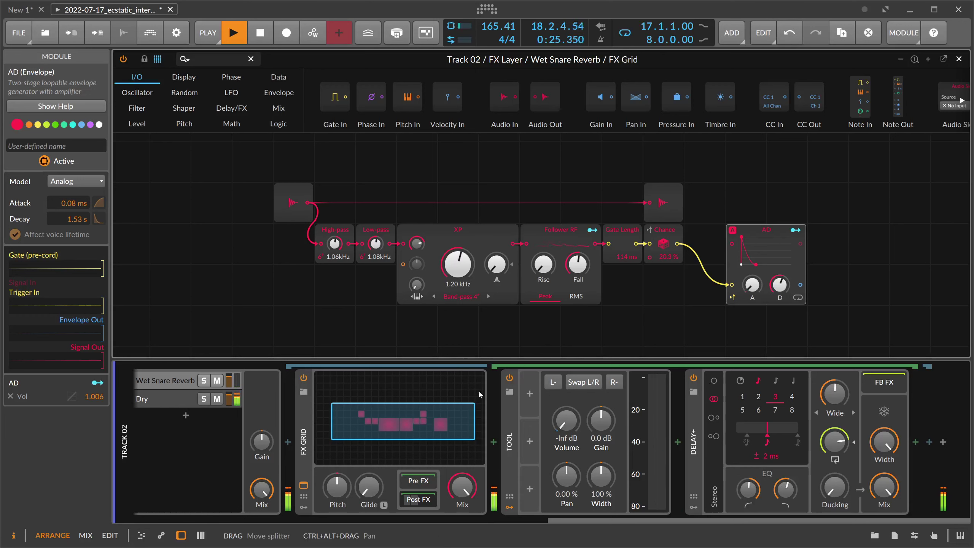
Switch the FX Selector back on and show its Filter layer's On/Off automation in the lane of the lower Track 02
left_click(179, 380)
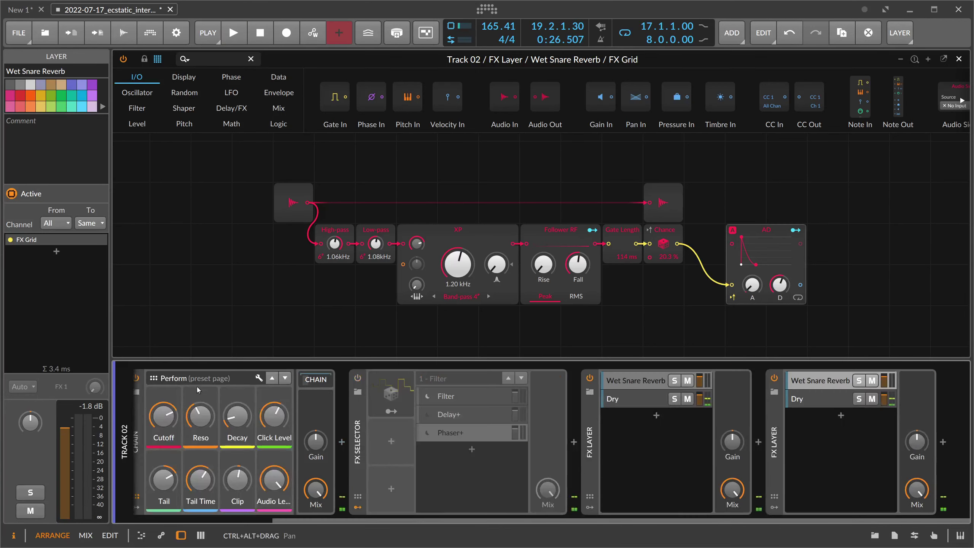
scroll(449, 517, "left", 3)
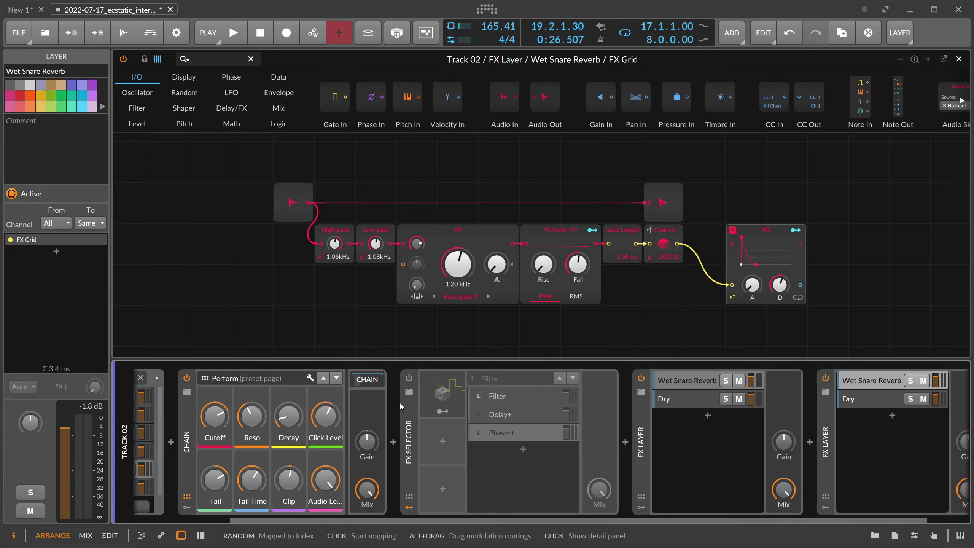
left_click(409, 377)
left_click_drag(420, 517, 413, 518)
scroll(413, 519, "left", 5)
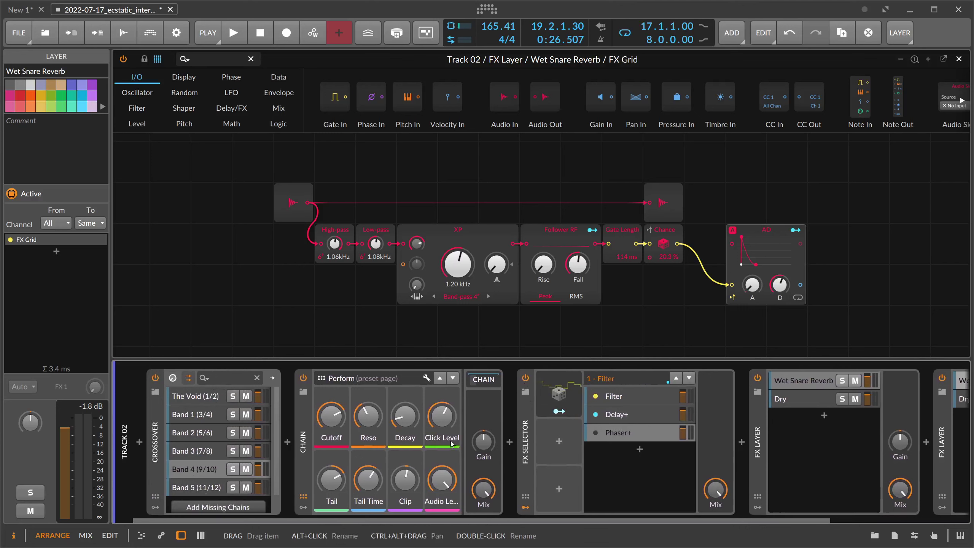
scroll(690, 520, "right", 8)
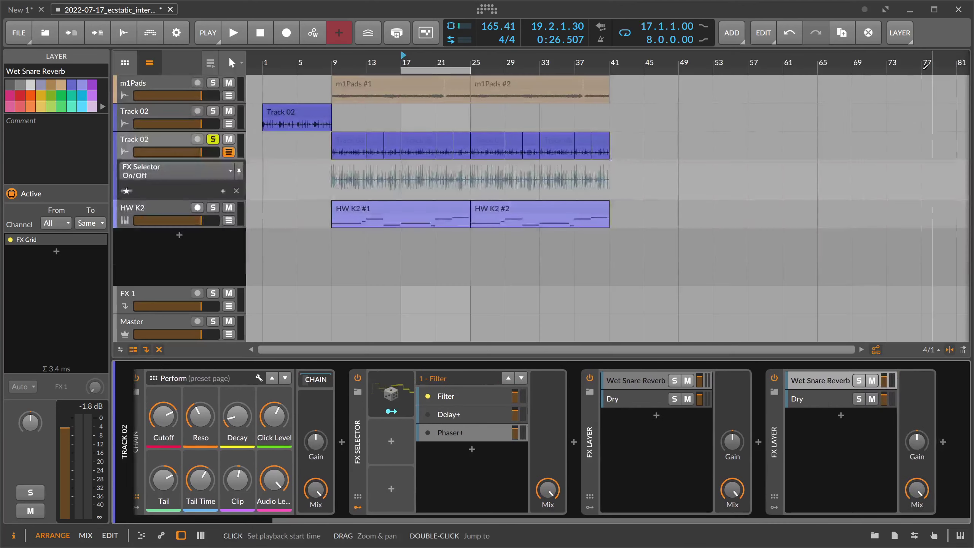
left_click(959, 59)
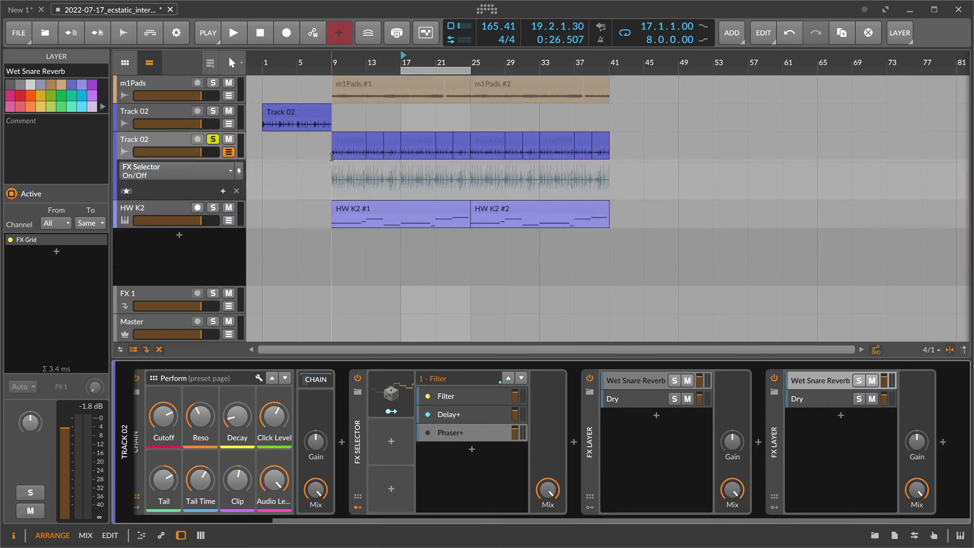
left_click(213, 171)
left_click(203, 187)
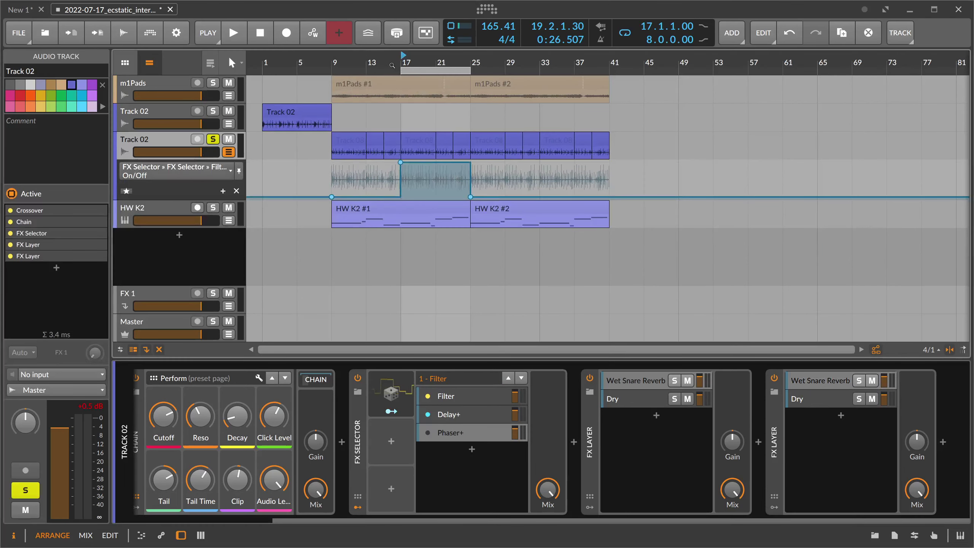
Extend the loop region to 16 bars starting at bar 9 and play it with the lower Track 02 unsoloed
left_click_drag(402, 68, 334, 62)
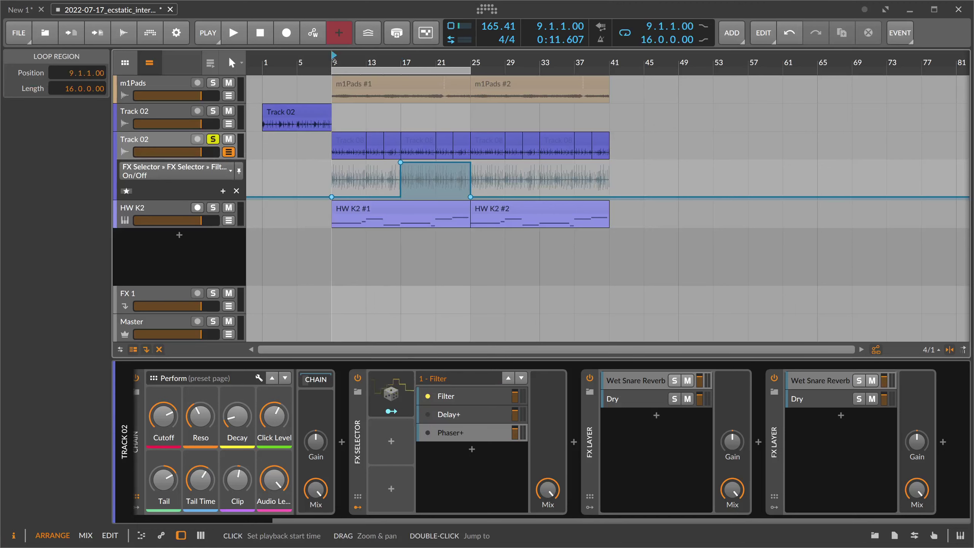
key("space")
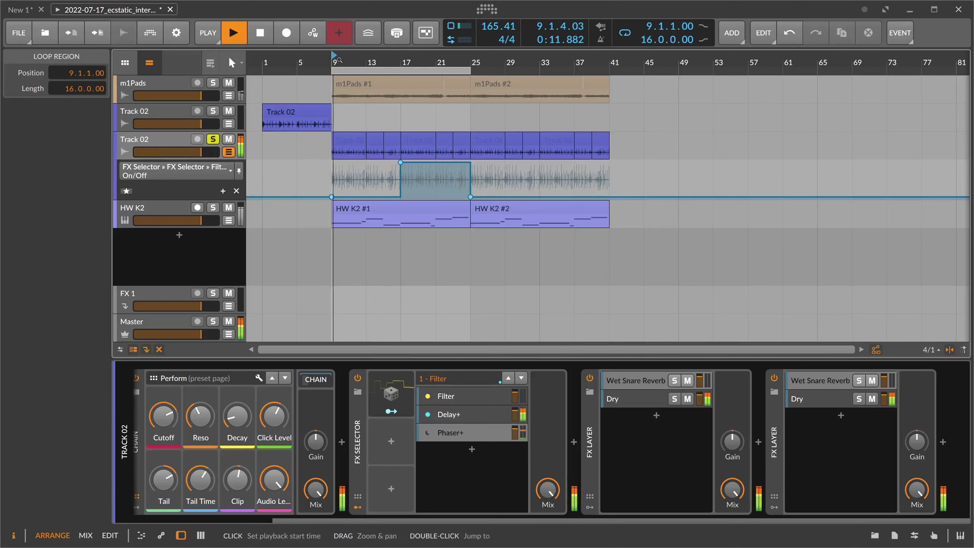
left_click(213, 139)
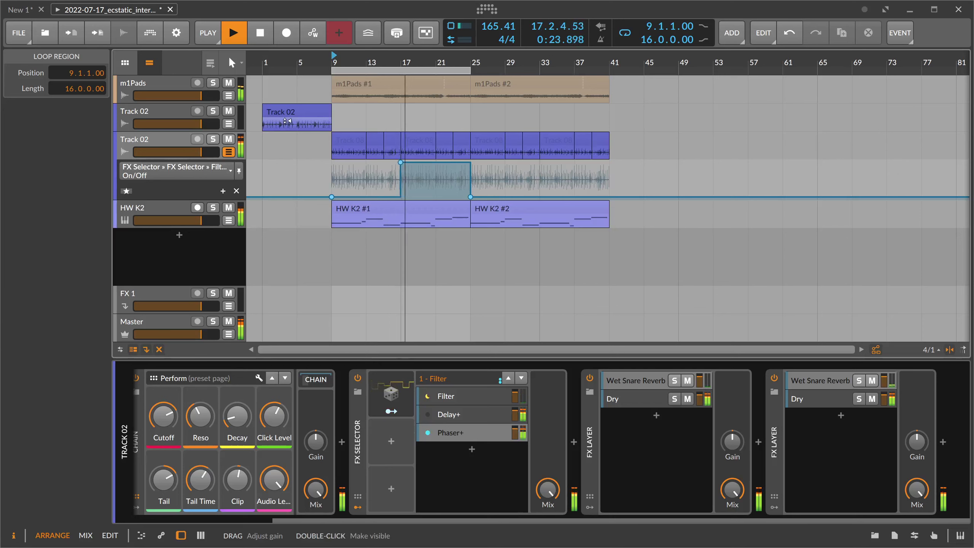
Delete the On/Off automation of the FX Selector's Filter layer from the lower Track 02
left_click(195, 172)
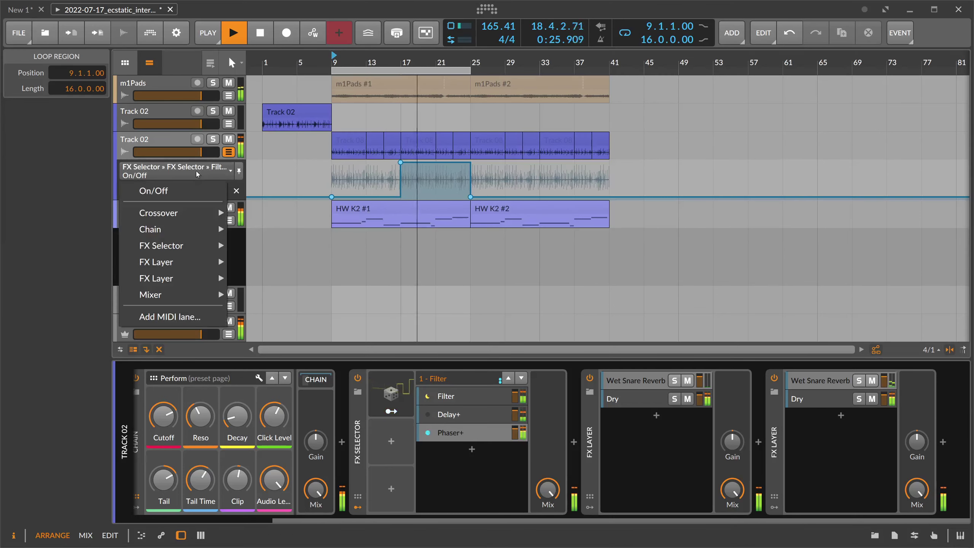
left_click(236, 191)
left_click(237, 191)
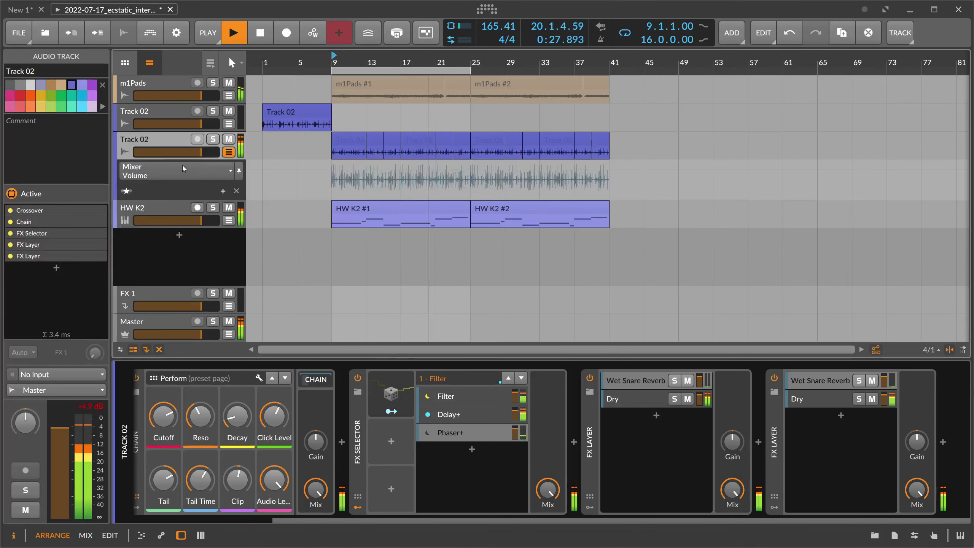
left_click(183, 166)
left_click(179, 144)
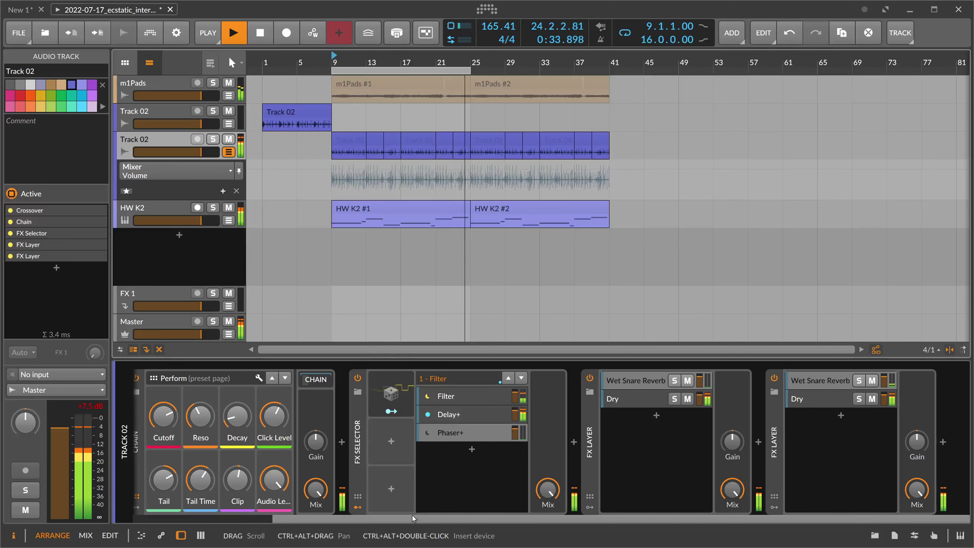
Search the presets for "hard" and add the Hard-Clip chain at the end of the track's device chain
left_click_drag(413, 515, 437, 513)
left_click(943, 442)
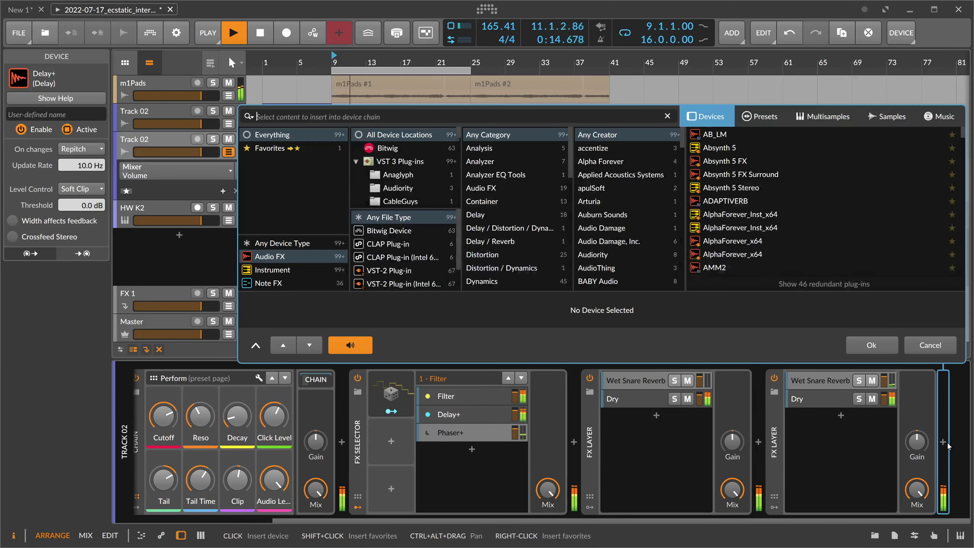
type("hard")
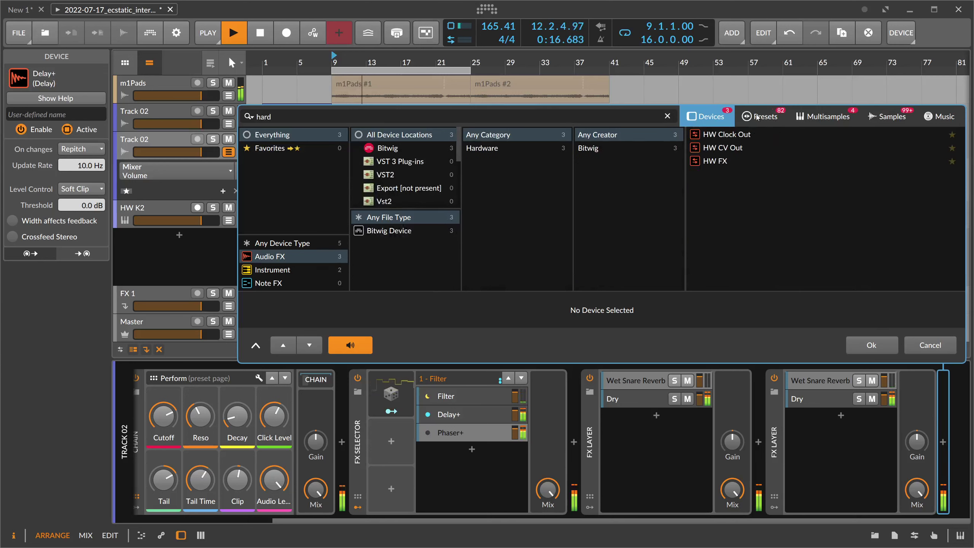
left_click(760, 116)
double_click(750, 148)
left_click_drag(531, 520, 699, 521)
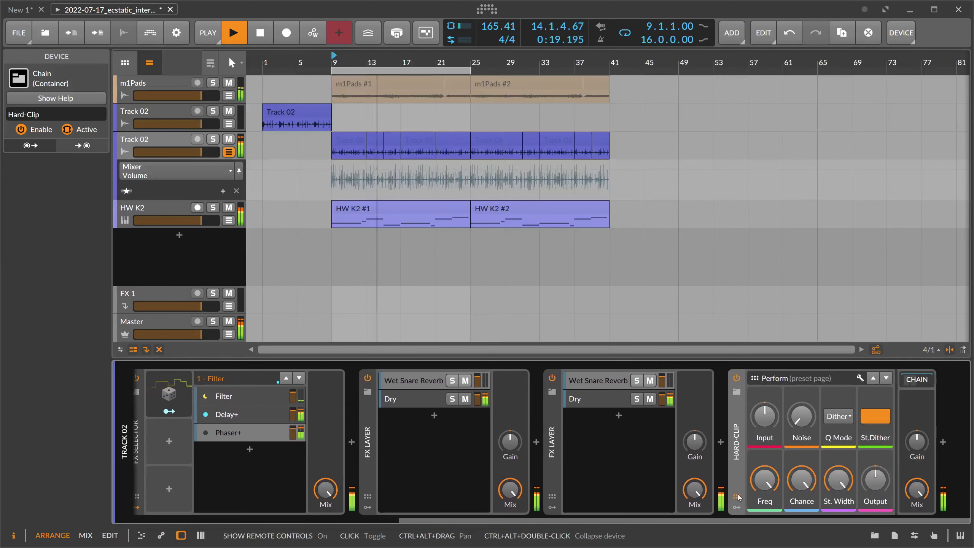
Insert a Delay+ device between the second FX Layer and the Hard-Clip chain
left_click(728, 445)
type("delay")
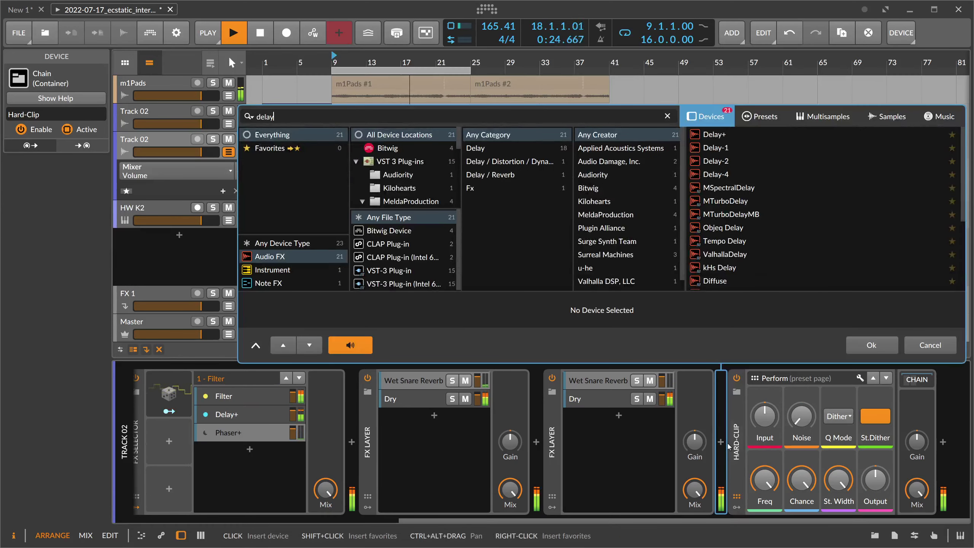
key("Down")
key("Return")
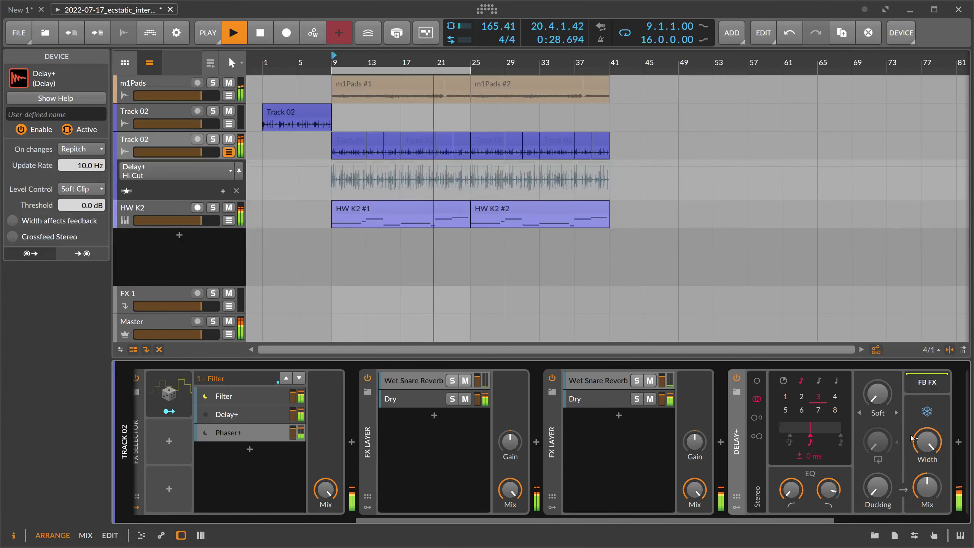
Set the new Delay+ to 1 beat division, try its freeze function repeatedly and adjust its mix
left_click(801, 397)
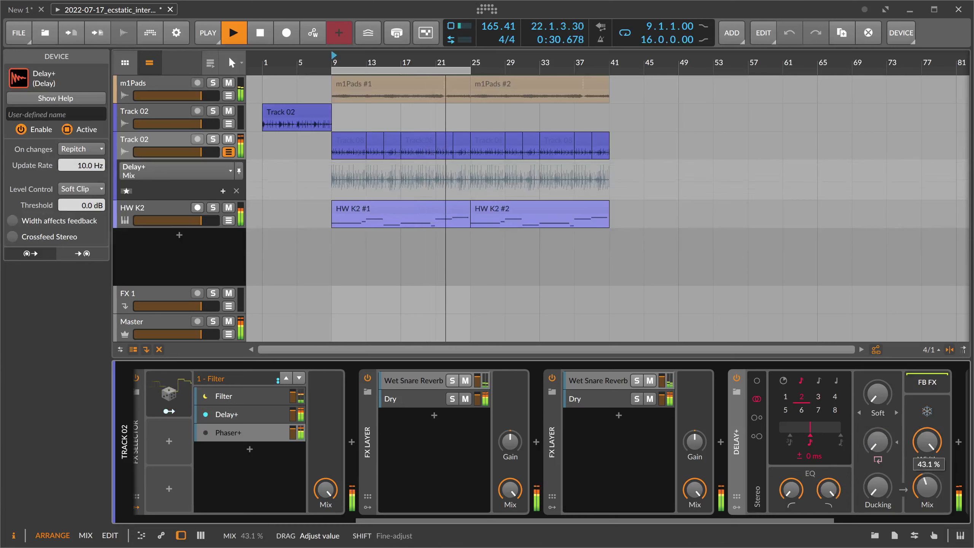
left_click(785, 396)
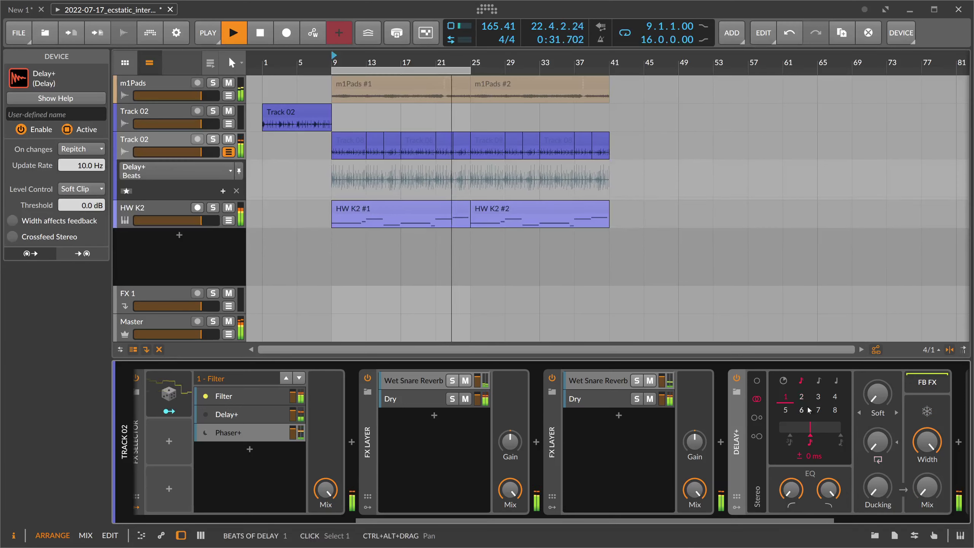
left_click(927, 413)
left_click(927, 413)
left_click(926, 413)
left_click(927, 414)
left_click_drag(927, 487, 927, 535)
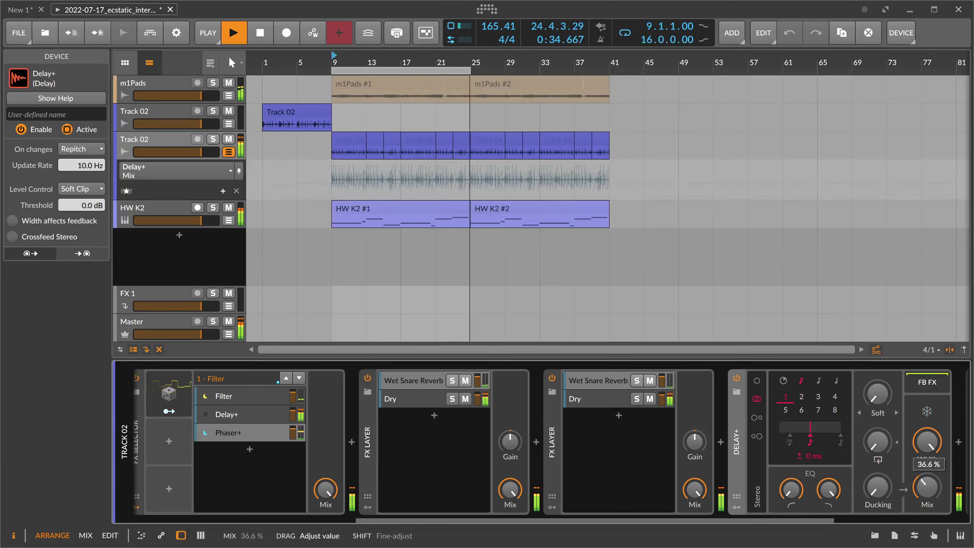
Add a Button modulator to the Delay+ device placed before the Hard-Clip chain
left_click(738, 505)
left_click(759, 395)
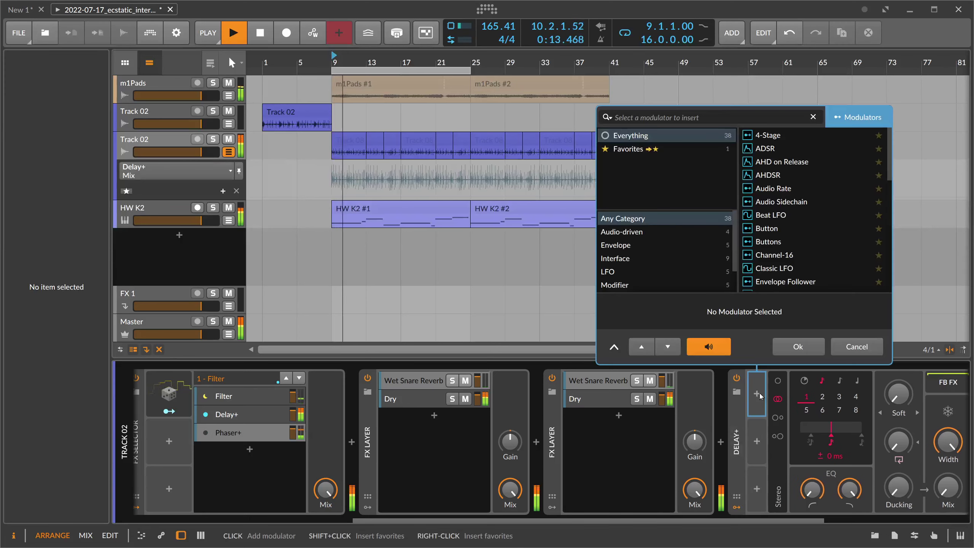
type("butt")
key("Return")
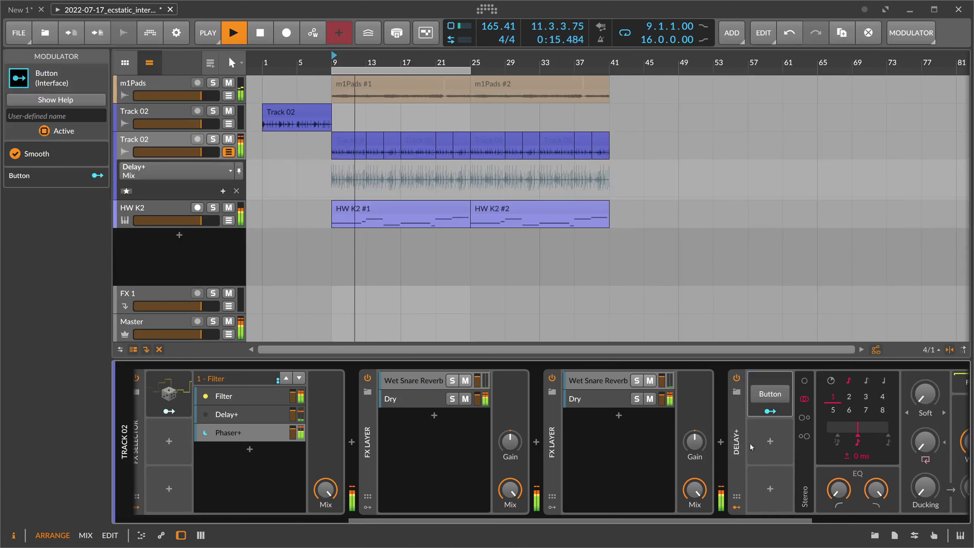
Map the Button modulator to the Delay+ Mix and Forever (freeze) parameters, each with a full modulation amount of 1.000
scroll(629, 439, "down", 5)
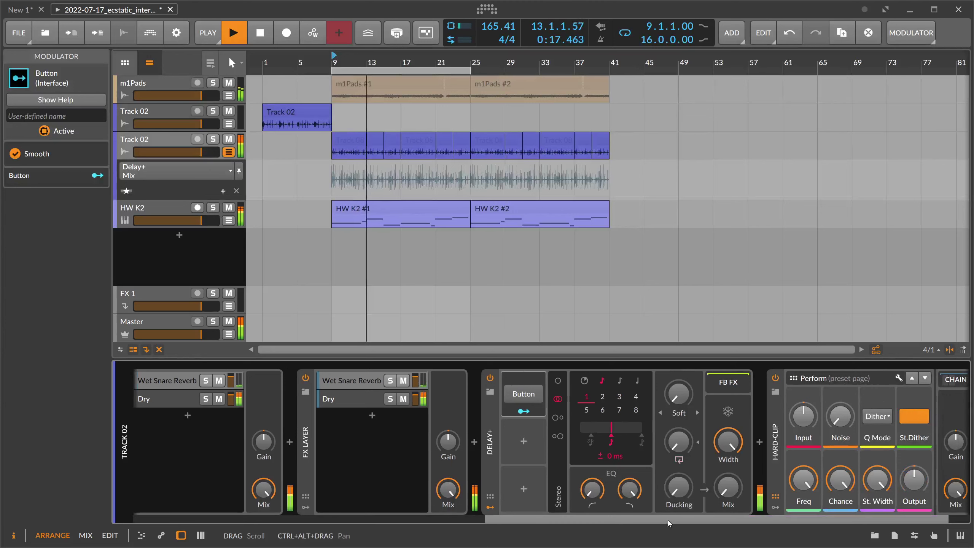
left_click_drag(669, 520, 690, 520)
left_click(496, 412)
left_click_drag(688, 486, 689, 441)
left_click(689, 411)
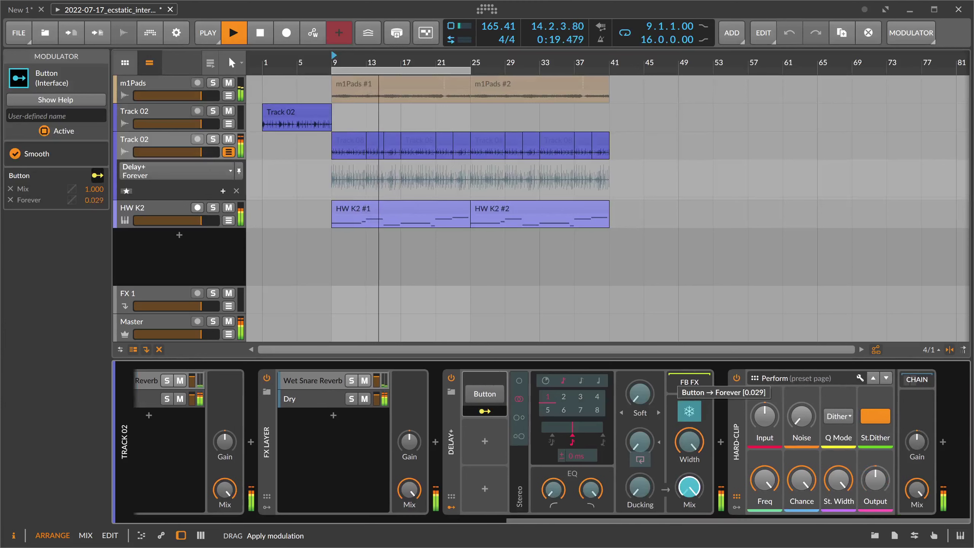
Toggle the Button modulator on and off repeatedly during playback to audition the freeze at 1 beat division
left_click(491, 394)
left_click(492, 393)
left_click(492, 393)
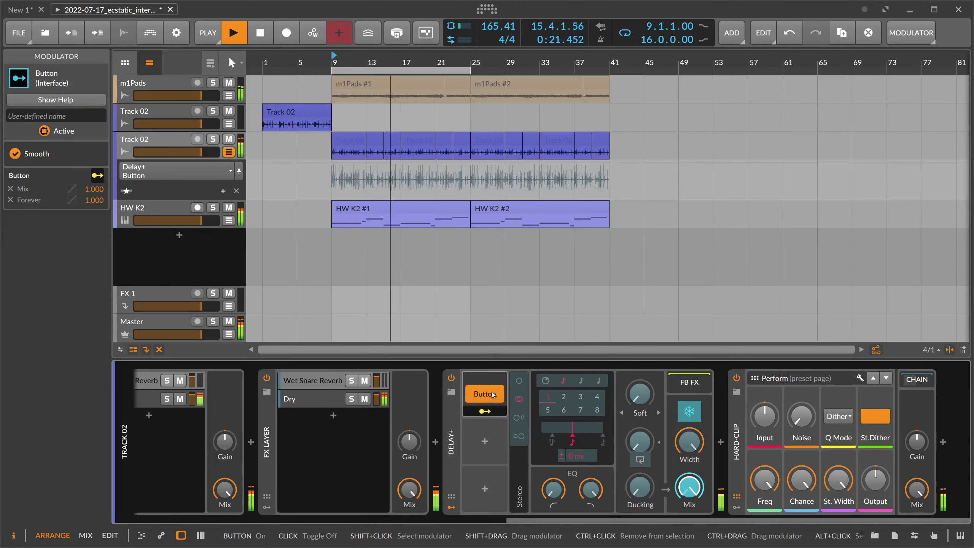
left_click(492, 392)
left_click(492, 392)
left_click(492, 392)
left_click(493, 395)
left_click(493, 396)
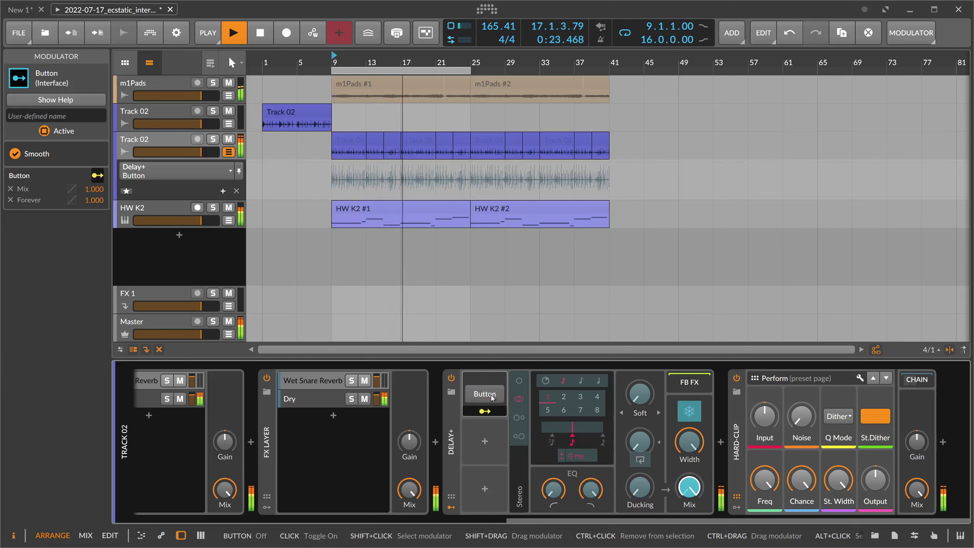
Audition the Button-triggered freeze with the Delay+ time set to 2, 3 and 4 beat divisions in turn
left_click(495, 396)
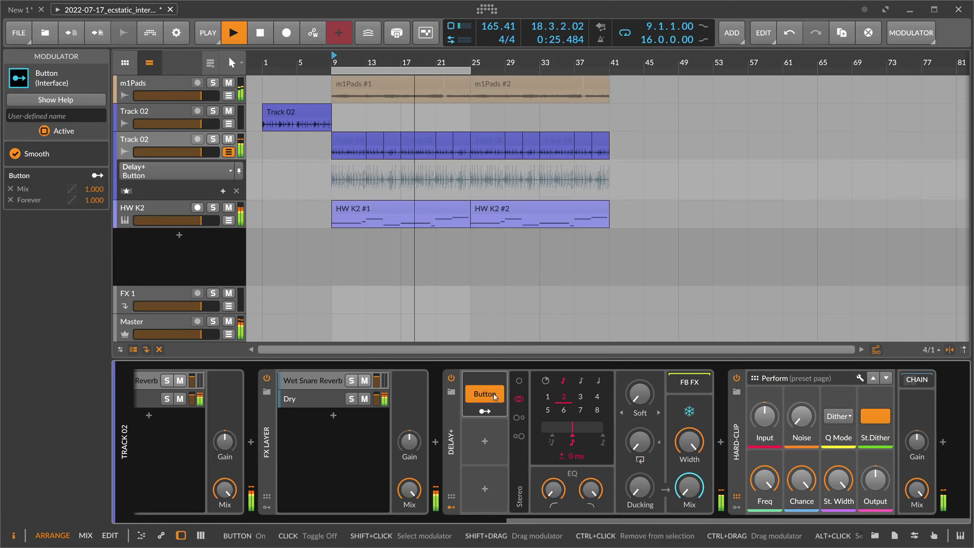
left_click(494, 396)
left_click(580, 398)
left_click(491, 396)
left_click(492, 396)
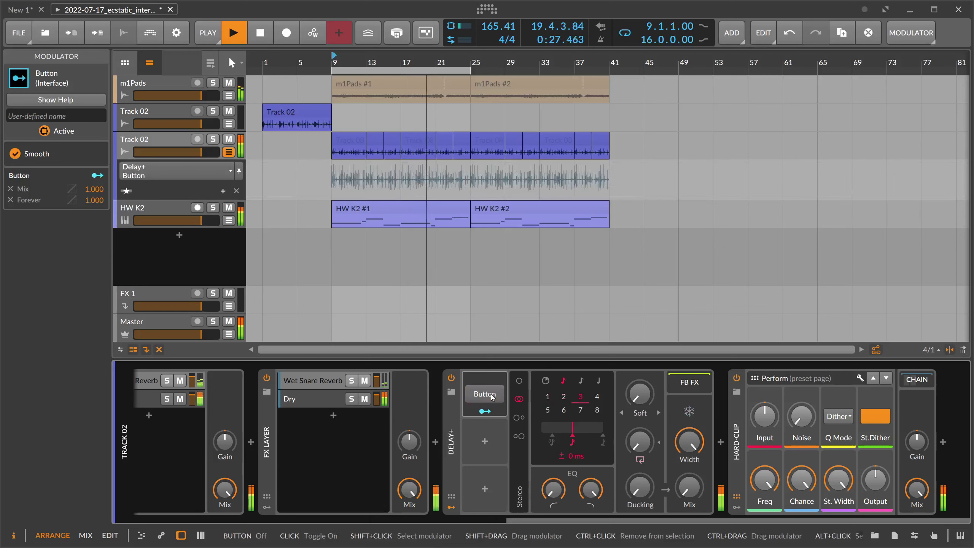
left_click(493, 396)
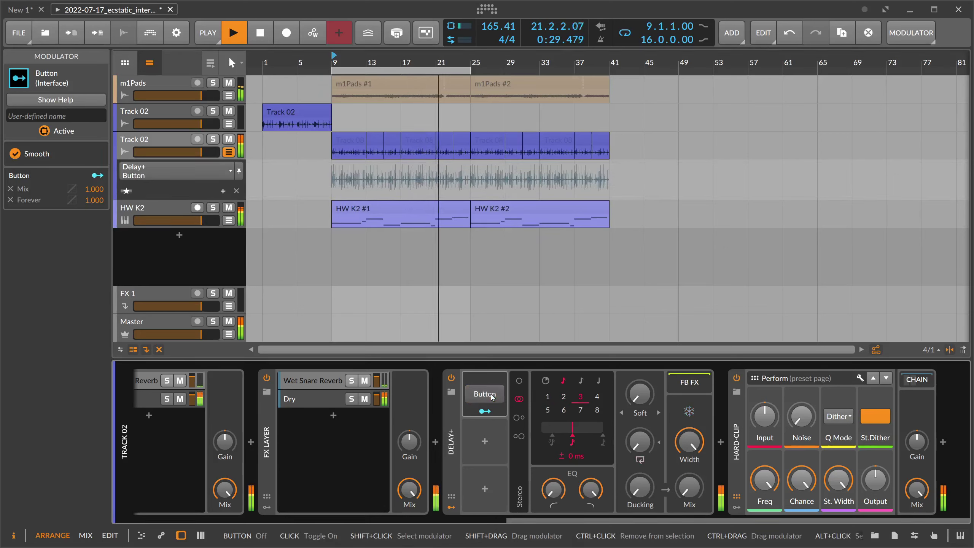
left_click(495, 397)
left_click(495, 396)
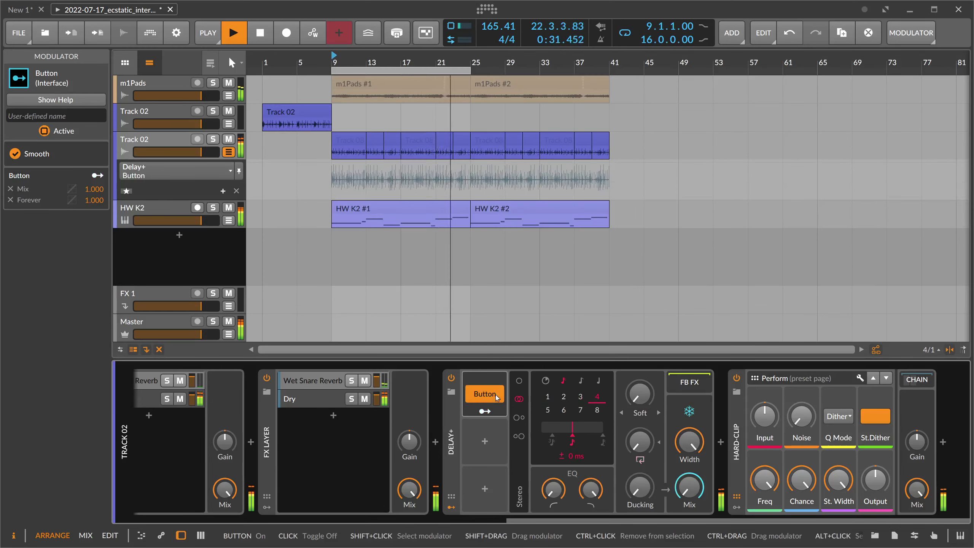
Set the Delay+ to 2 beat divisions and trigger the freeze repeatedly with the Button, briefly trying 96.0 % feedback
left_click(494, 396)
left_click(491, 396)
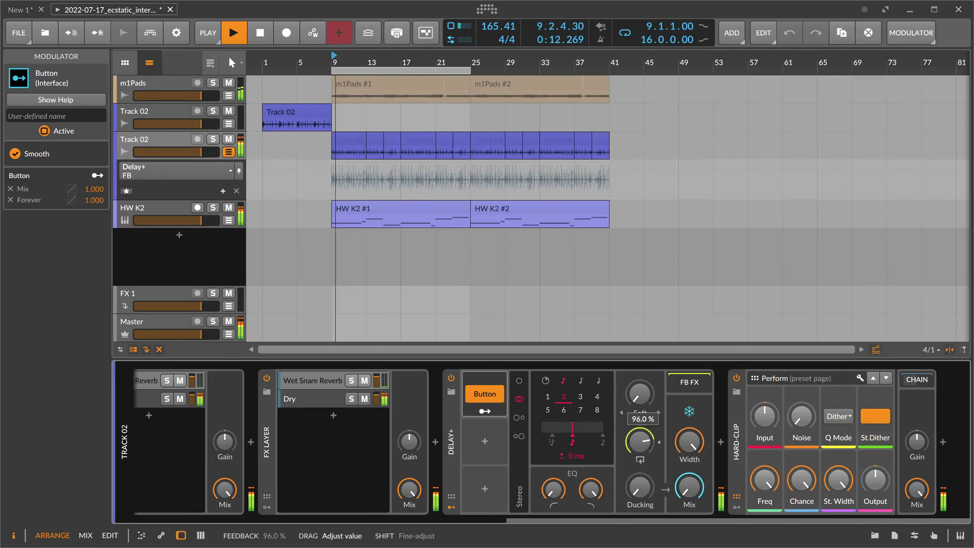
left_click(485, 394)
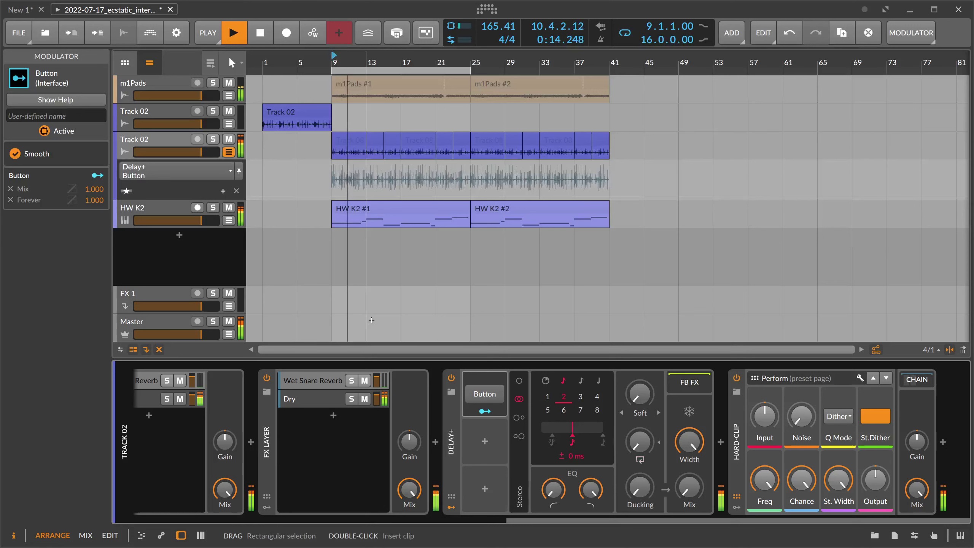
left_click(491, 394)
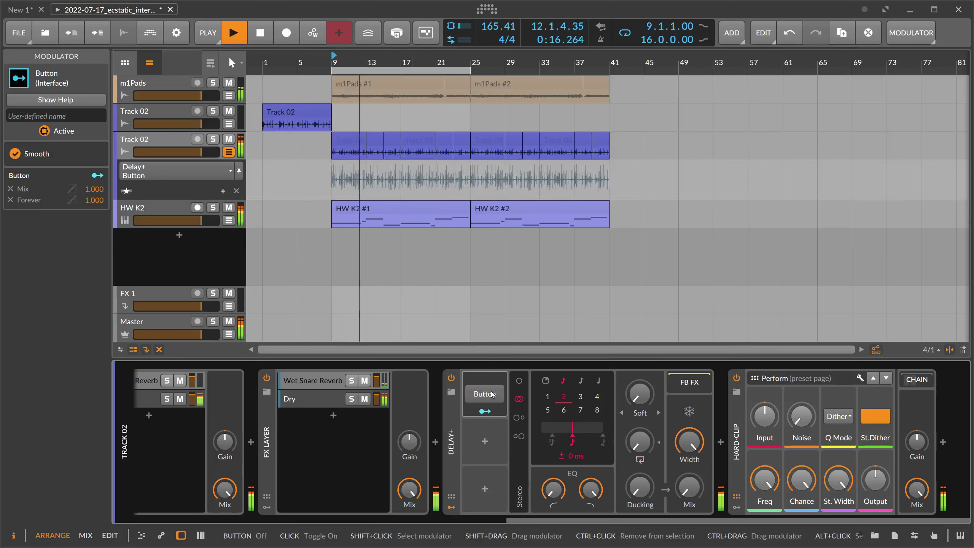
left_click(492, 394)
left_click(491, 394)
left_click(491, 394)
left_click(491, 394)
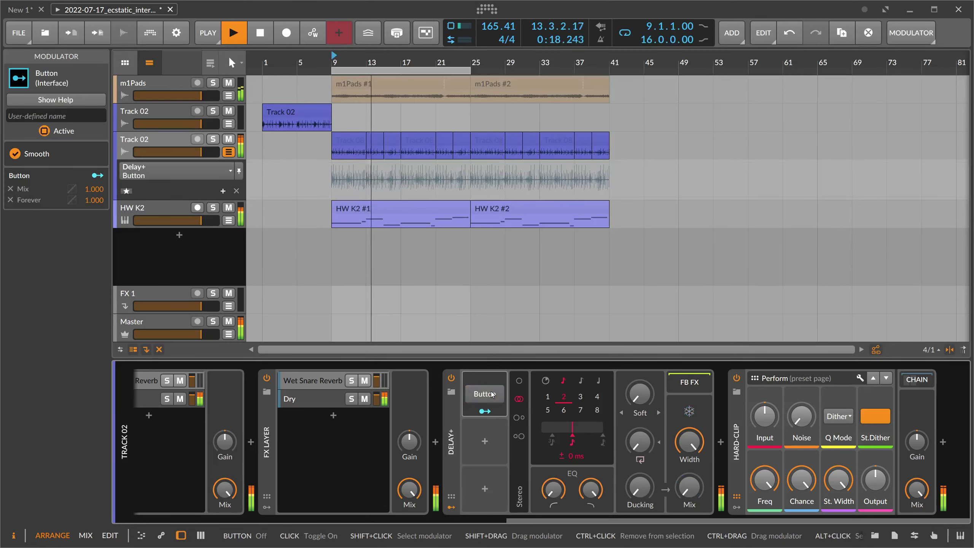
left_click(491, 395)
left_click(492, 394)
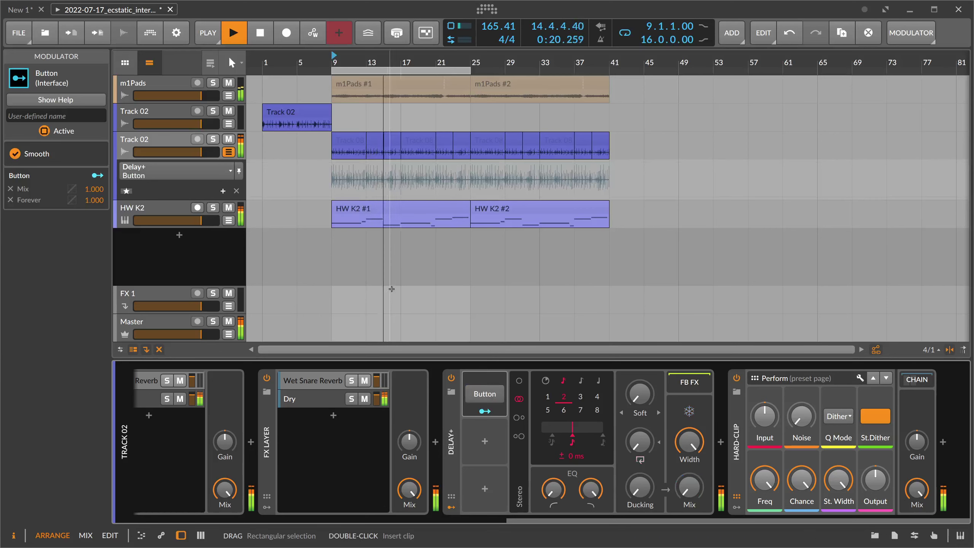
Stop playback and review the lower Track 02's device chain and its drum clips from bar 9
key("space")
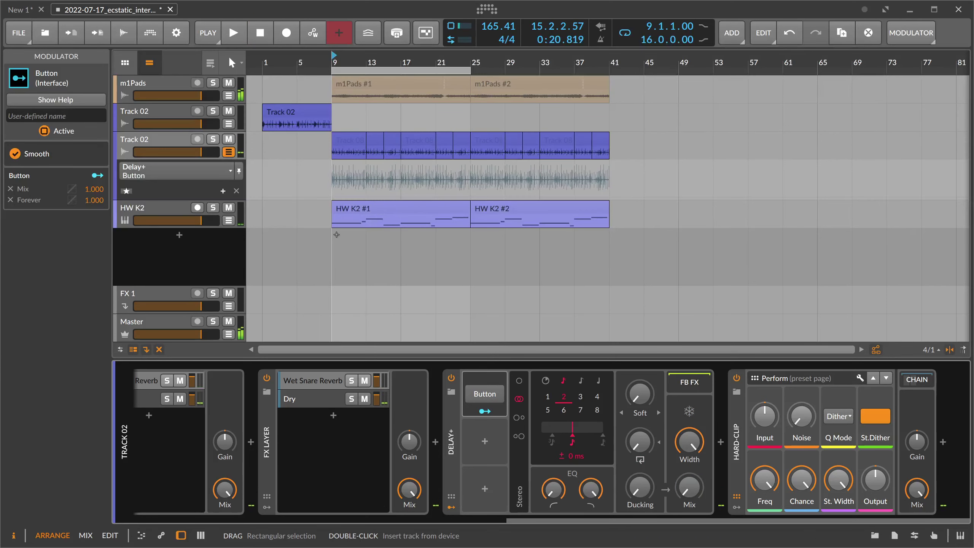
scroll(381, 469, "left", 10)
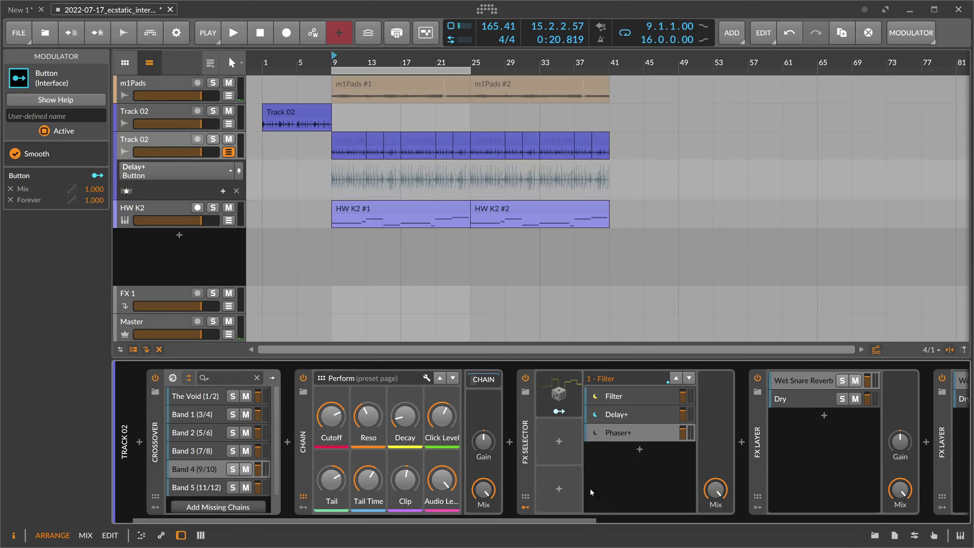
scroll(590, 488, "right", 10)
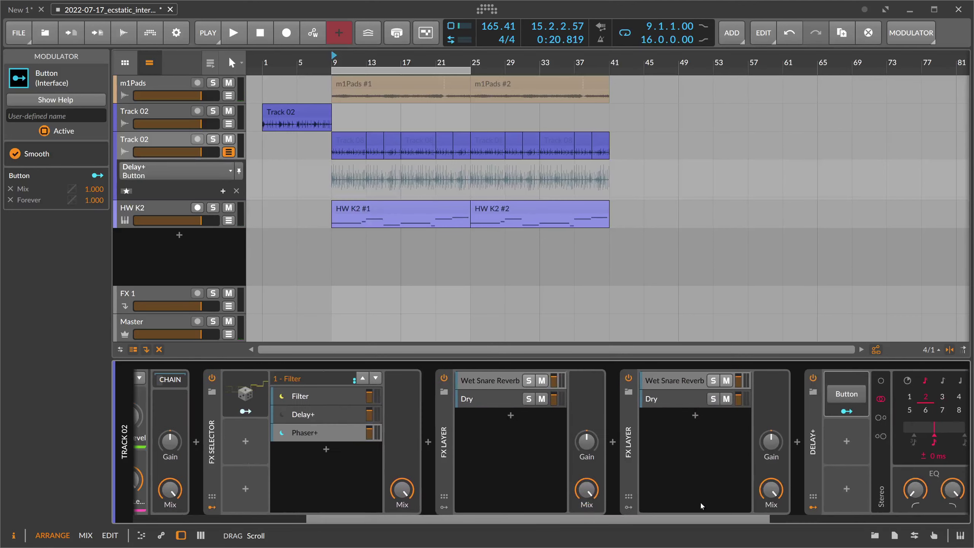
left_click_drag(333, 115, 472, 146)
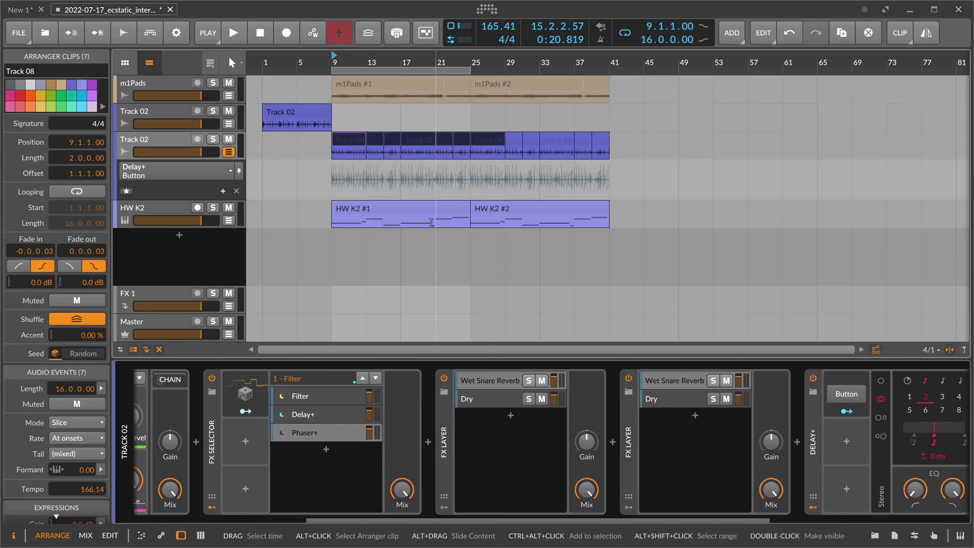
scroll(545, 514, "right", 5)
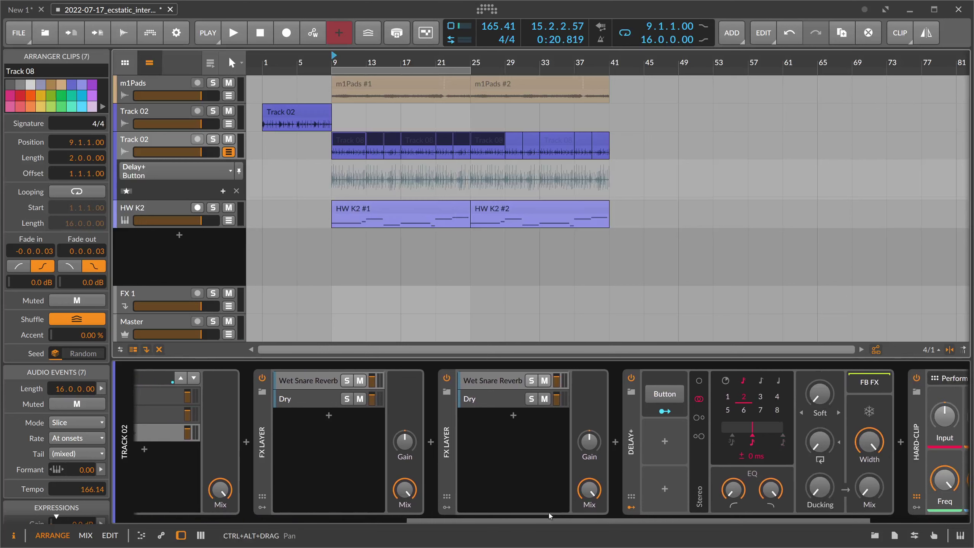
left_click_drag(542, 521, 539, 522)
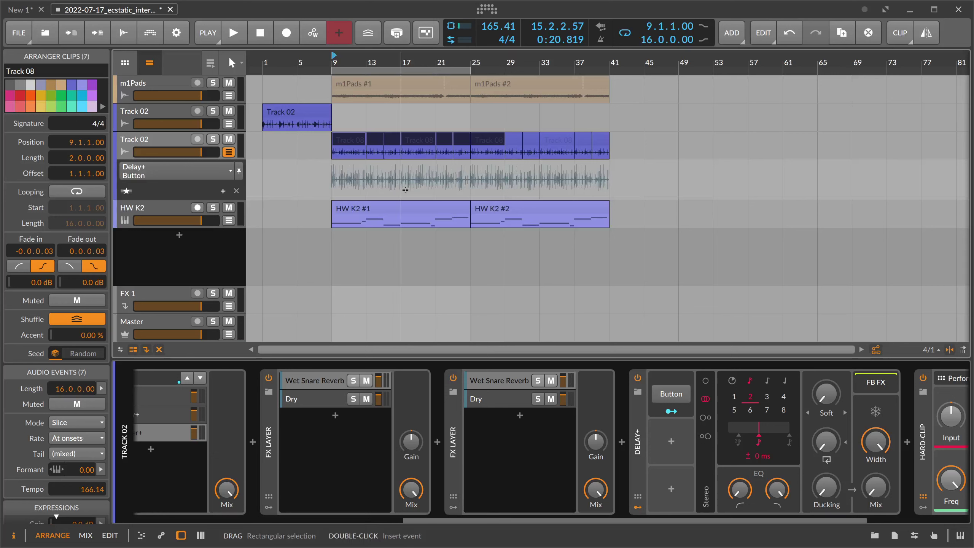
left_click(388, 175)
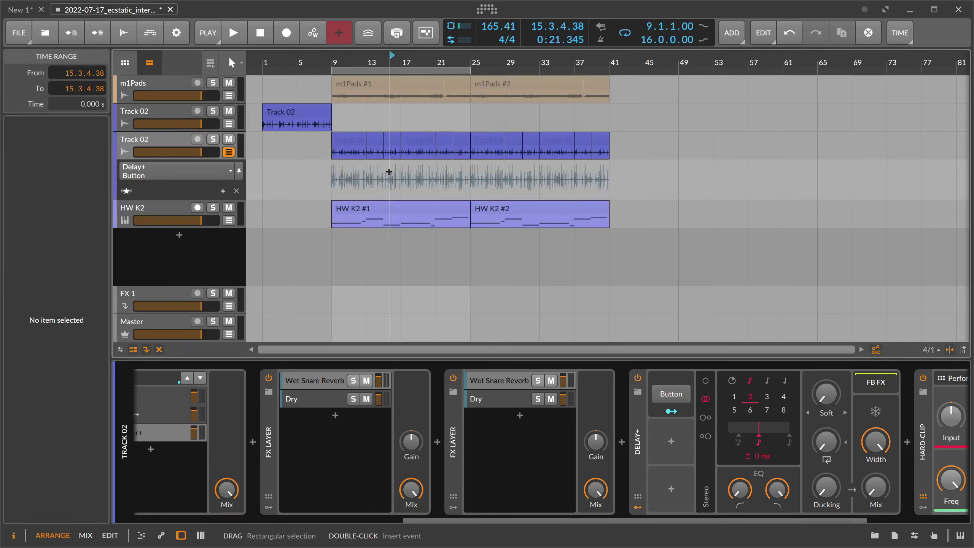